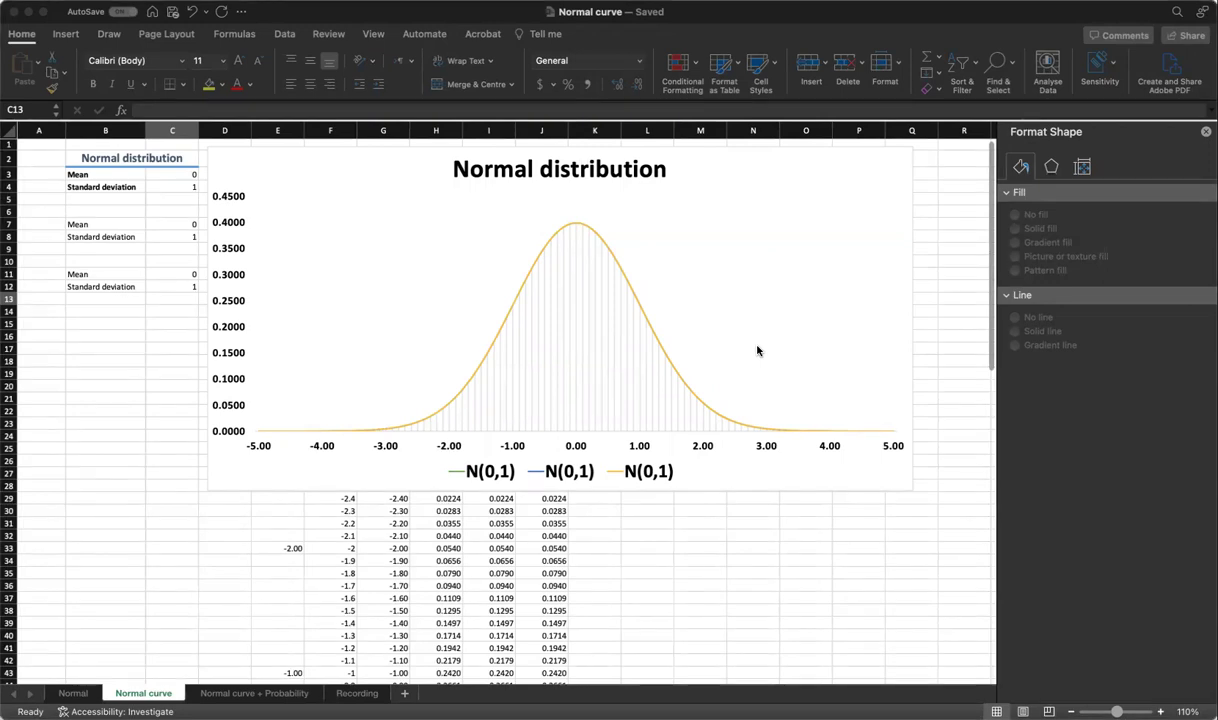
Step: Set the second curve's mean in C7 to -1 and the third's in C11 to 2
{"action": "left_click", "coordinate": [172, 228]}
{"action": "left_click", "coordinate": [176, 221]}
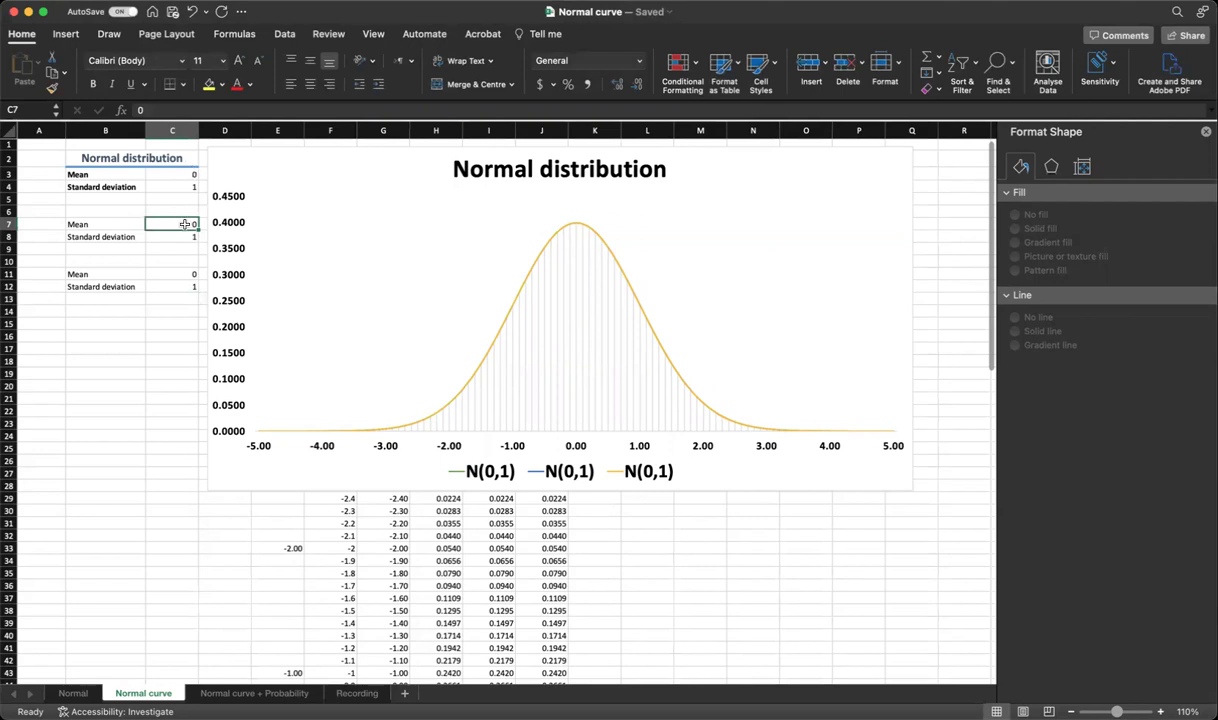
{"action": "type", "text": "-1"}
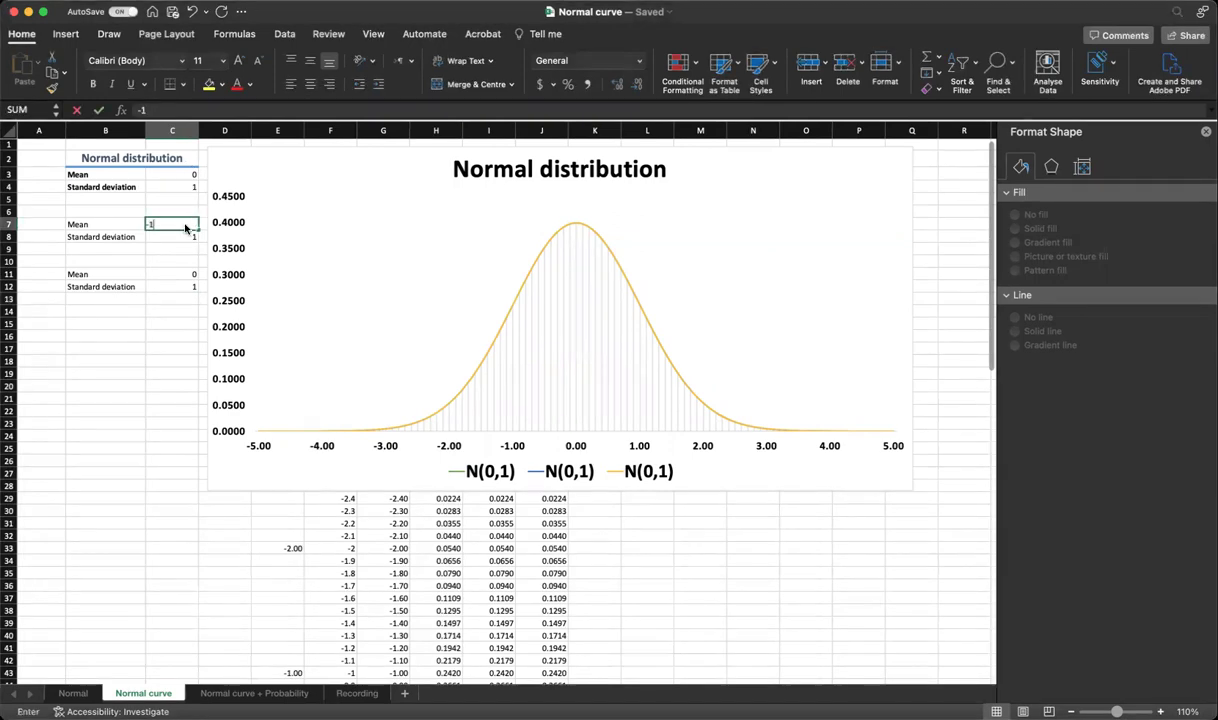
{"action": "key", "text": "Return"}
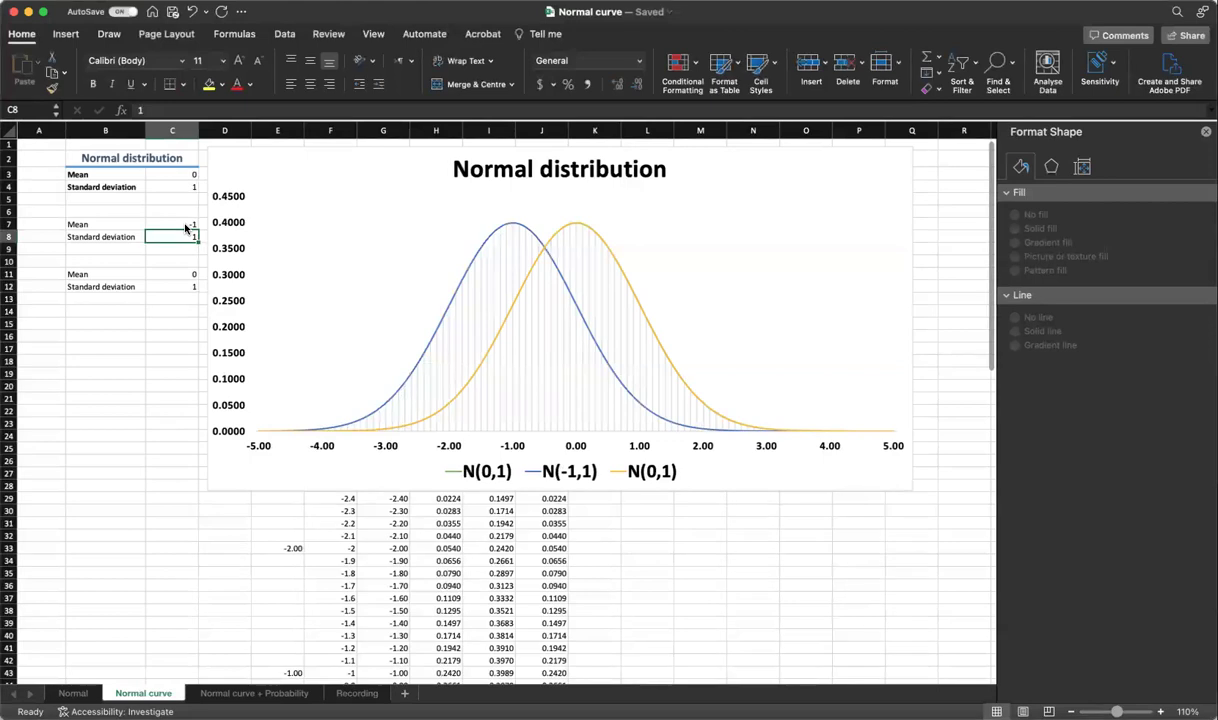
{"action": "left_click", "coordinate": [182, 273]}
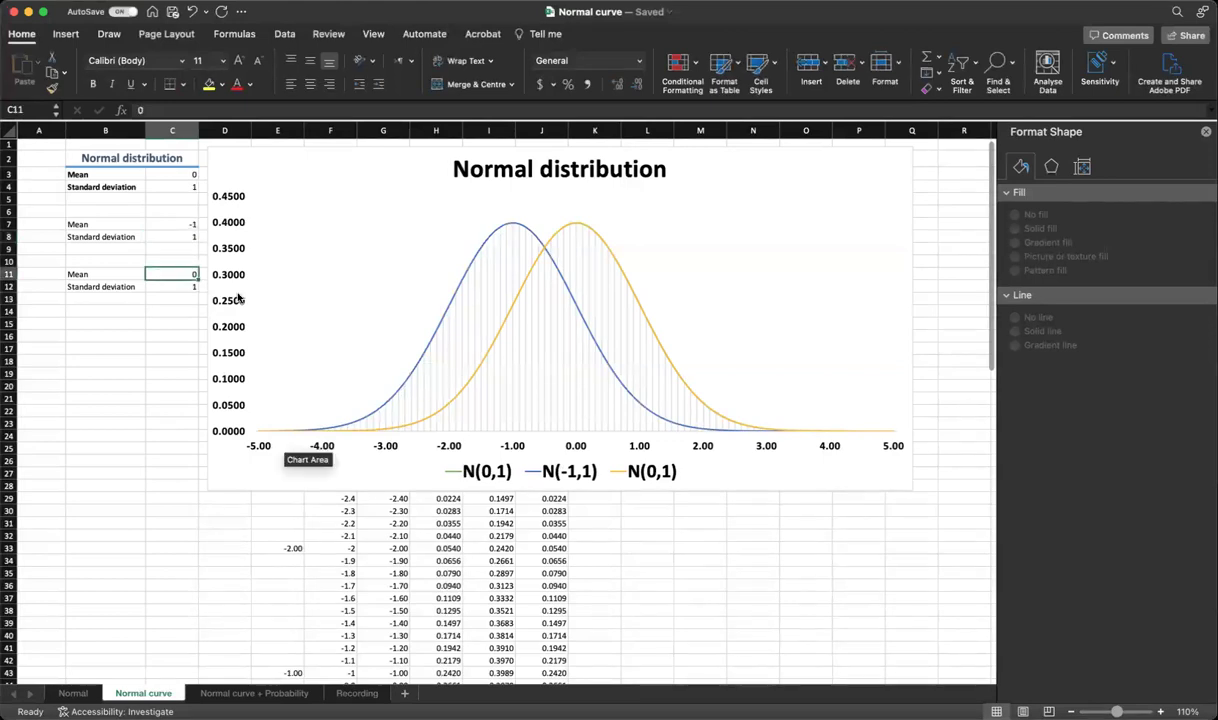
{"action": "type", "text": "2"}
{"action": "key", "text": "Return"}
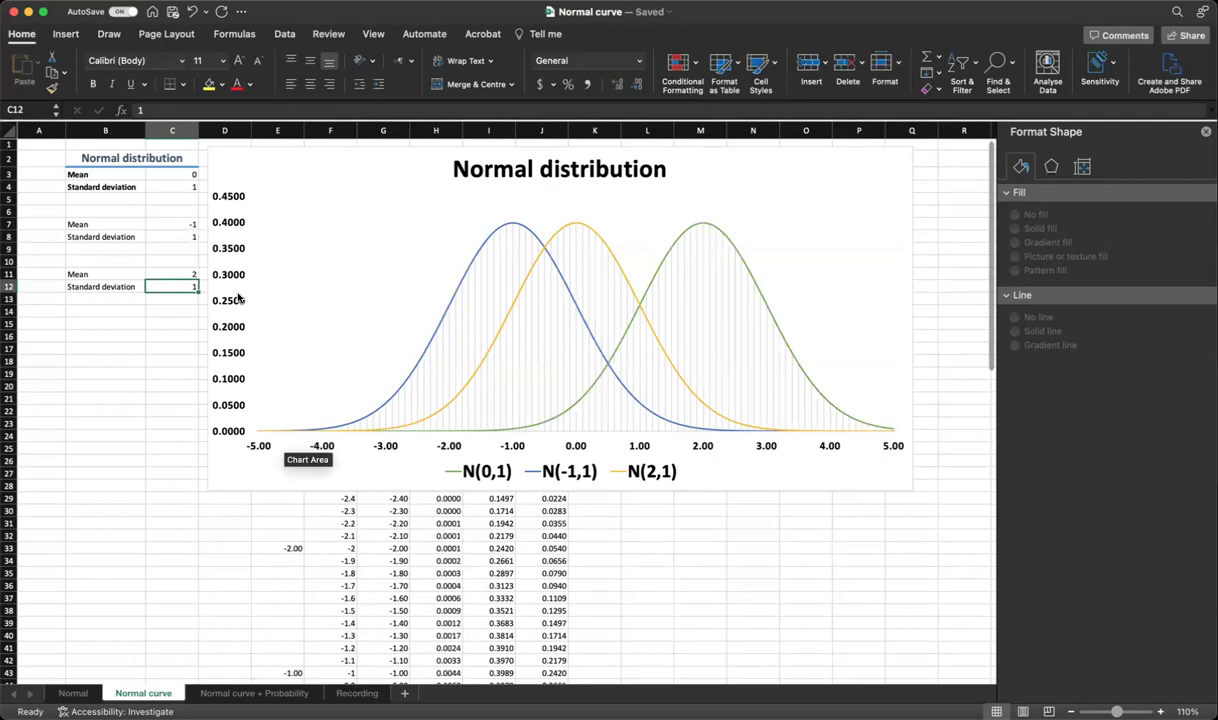
Step: Reset the second and third means back to 0
{"action": "scroll", "coordinate": [245, 310], "scroll_direction": "down", "scroll_amount": 3}
{"action": "scroll", "coordinate": [163, 277], "scroll_direction": "up", "scroll_amount": 3}
{"action": "left_click", "coordinate": [173, 216]}
{"action": "type", "text": "0"}
{"action": "key", "text": "Return"}
{"action": "key", "text": "Down"}
{"action": "key", "text": "Down"}
{"action": "key", "text": "Down"}
{"action": "type", "text": "0"}
{"action": "key", "text": "Return"}
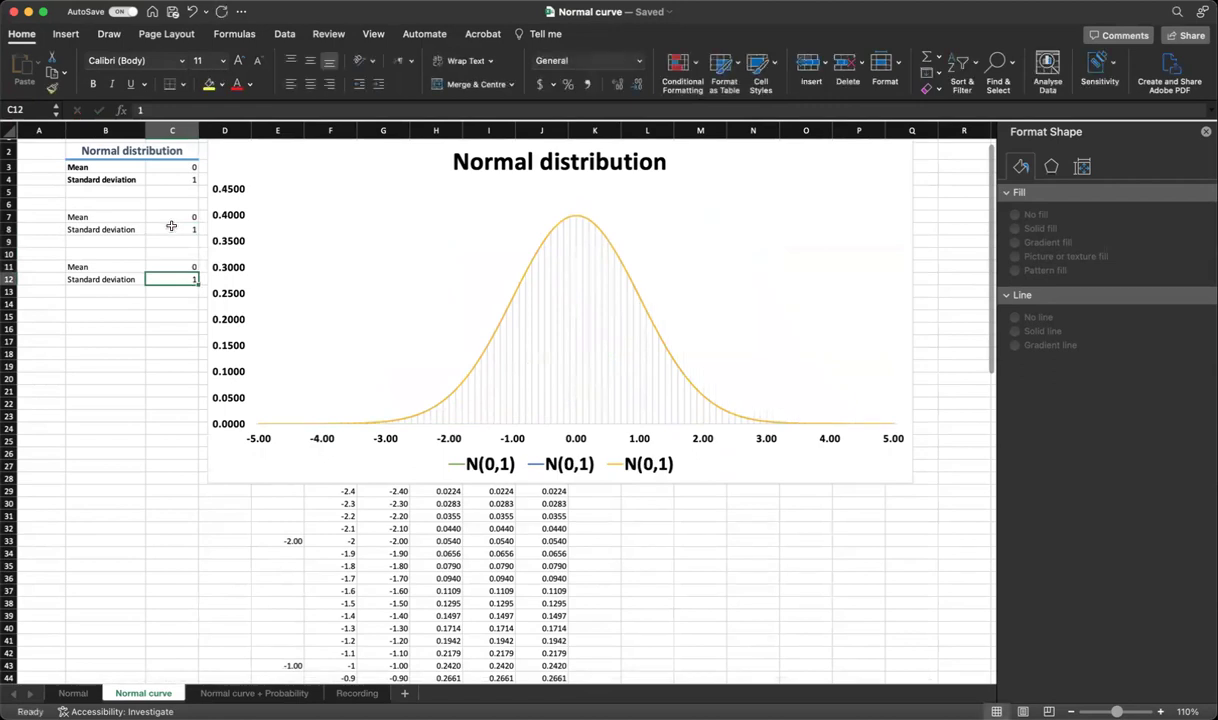
Step: Enter standard deviation 0.5 in C8 and 2 in C12
{"action": "left_click", "coordinate": [171, 229]}
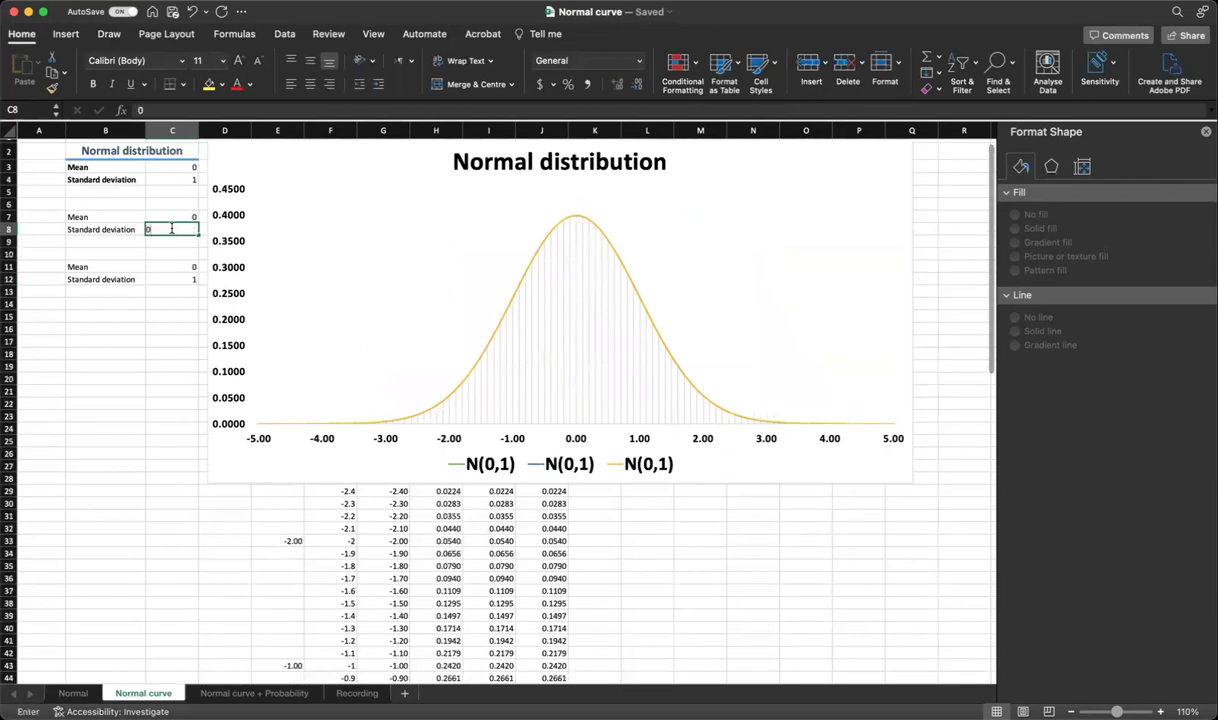
{"action": "type", "text": "0.5"}
{"action": "key", "text": "Return"}
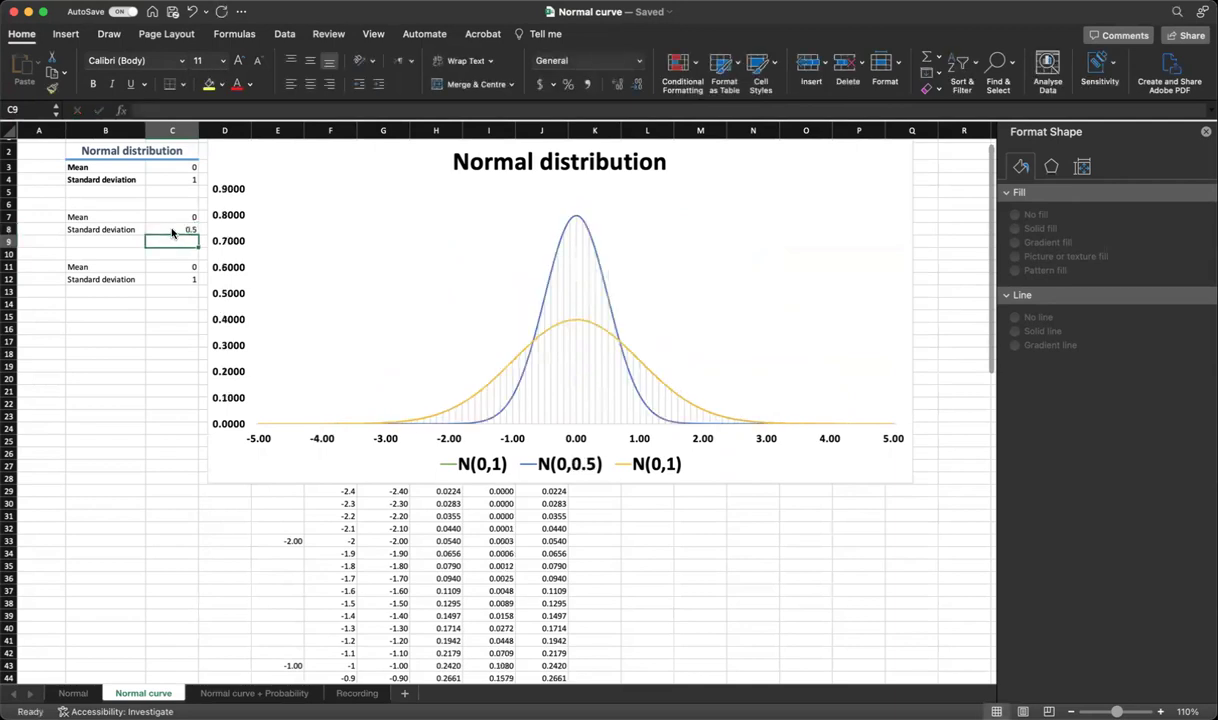
{"action": "left_click", "coordinate": [184, 278]}
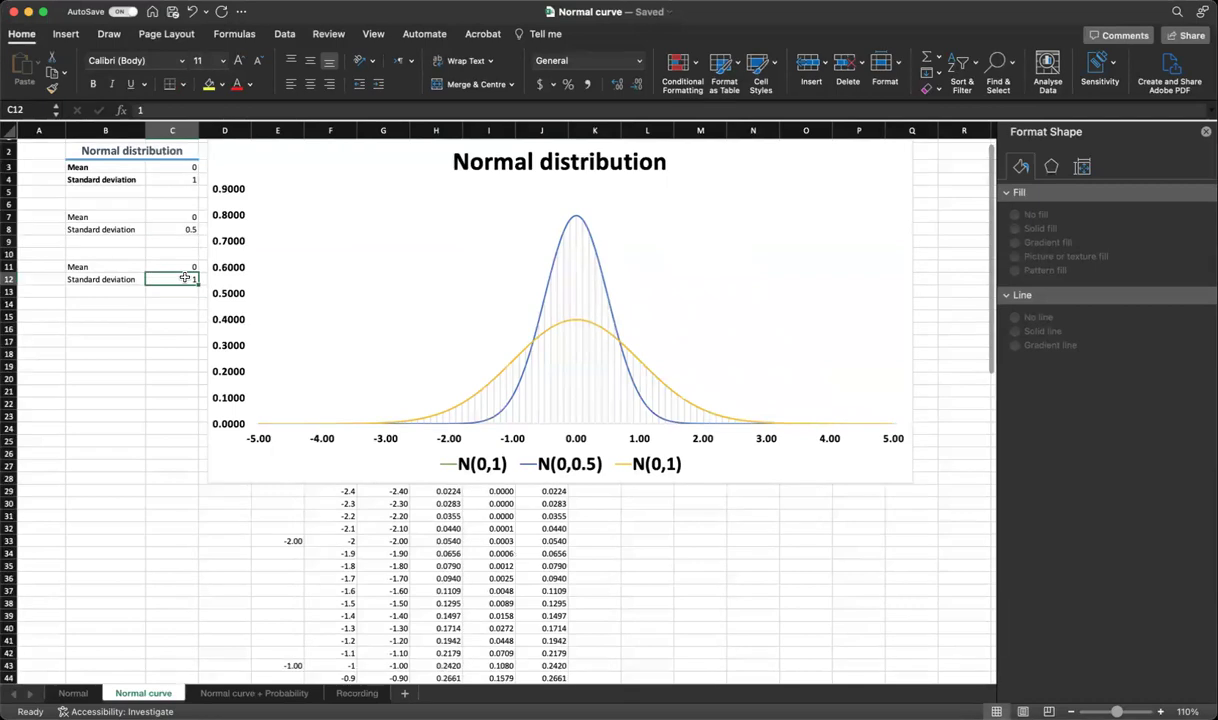
{"action": "type", "text": "2"}
{"action": "key", "text": "Return"}
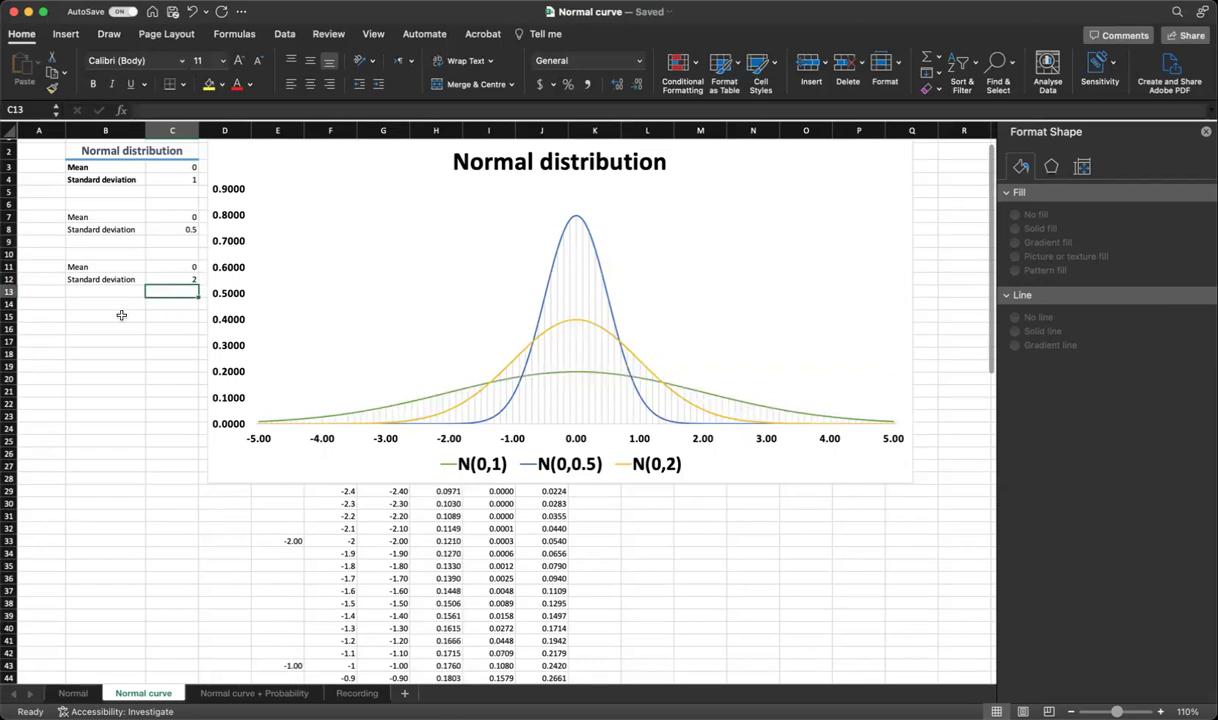
Step: On the Recording sheet, enter the title 'Normal Distribution' in B2
{"action": "left_click", "coordinate": [352, 692]}
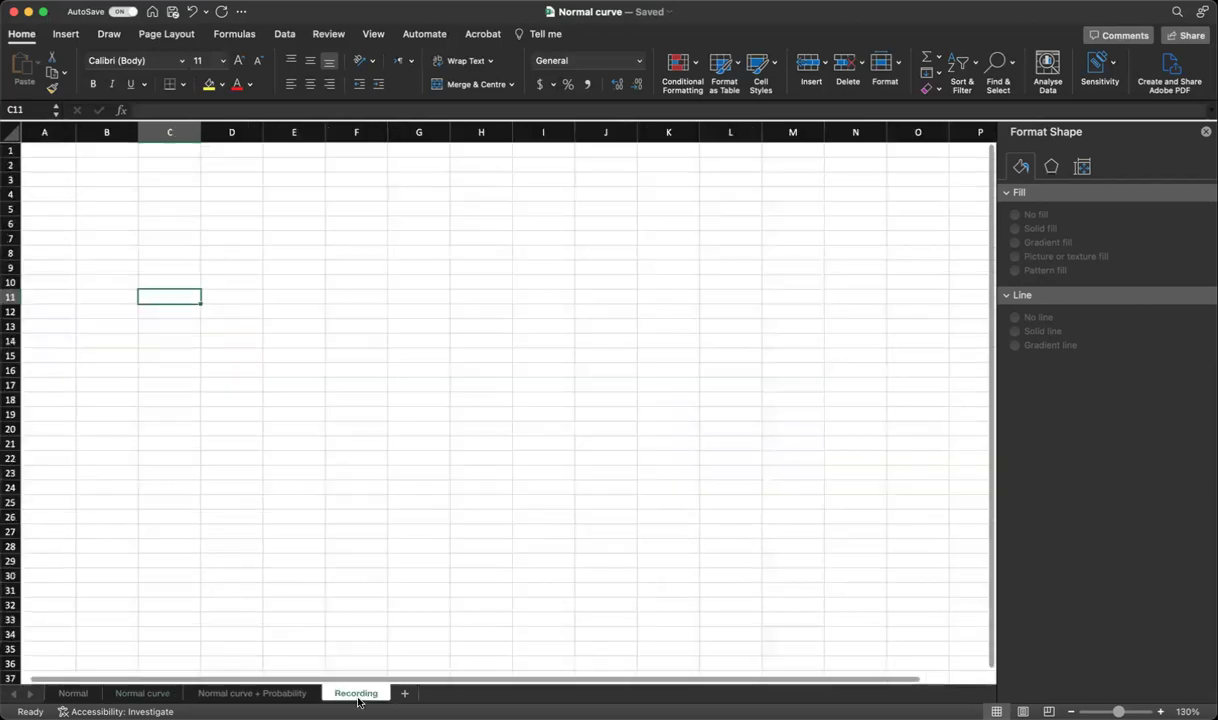
{"action": "left_click", "coordinate": [109, 161]}
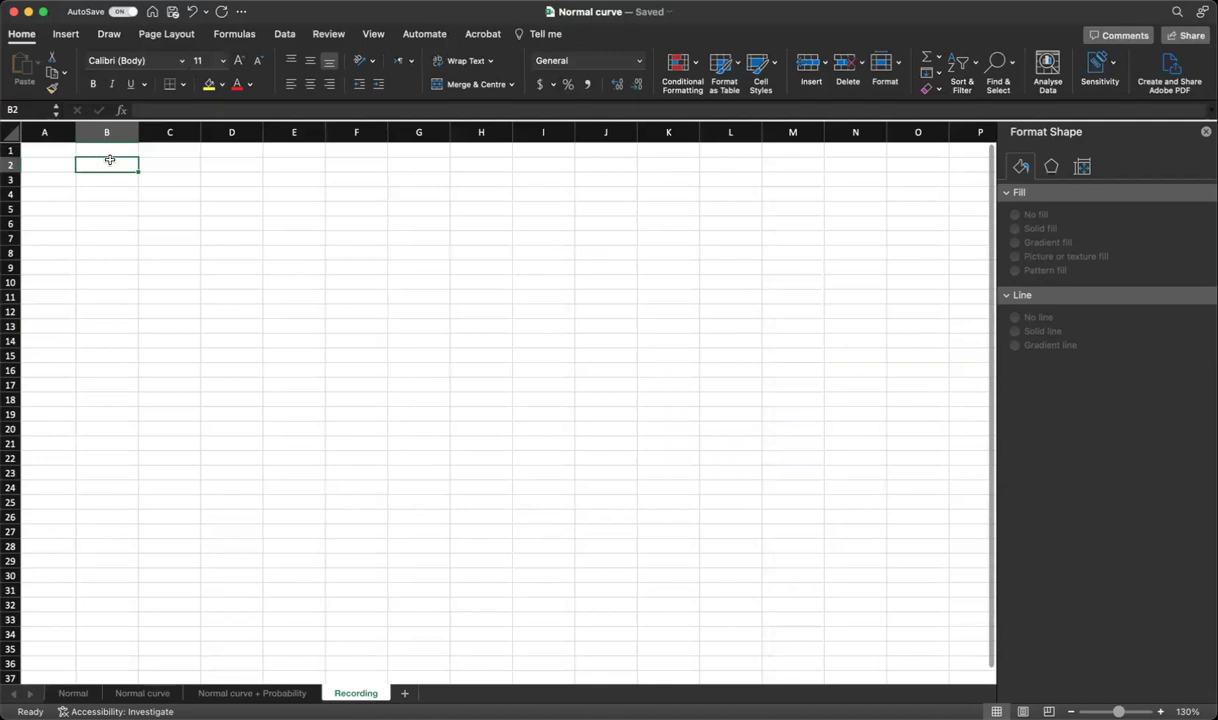
{"action": "type", "text": "Normal Distribution"}
{"action": "key", "text": "Return"}
Step: Label B3 'Mean' and B4 'Standard deviation'
{"action": "type", "text": "Mean"}
{"action": "key", "text": "Return"}
{"action": "type", "text": "Stna"}
{"action": "key", "text": "BackSpace"}
{"action": "key", "text": "BackSpace"}
{"action": "type", "text": "andard deviation"}
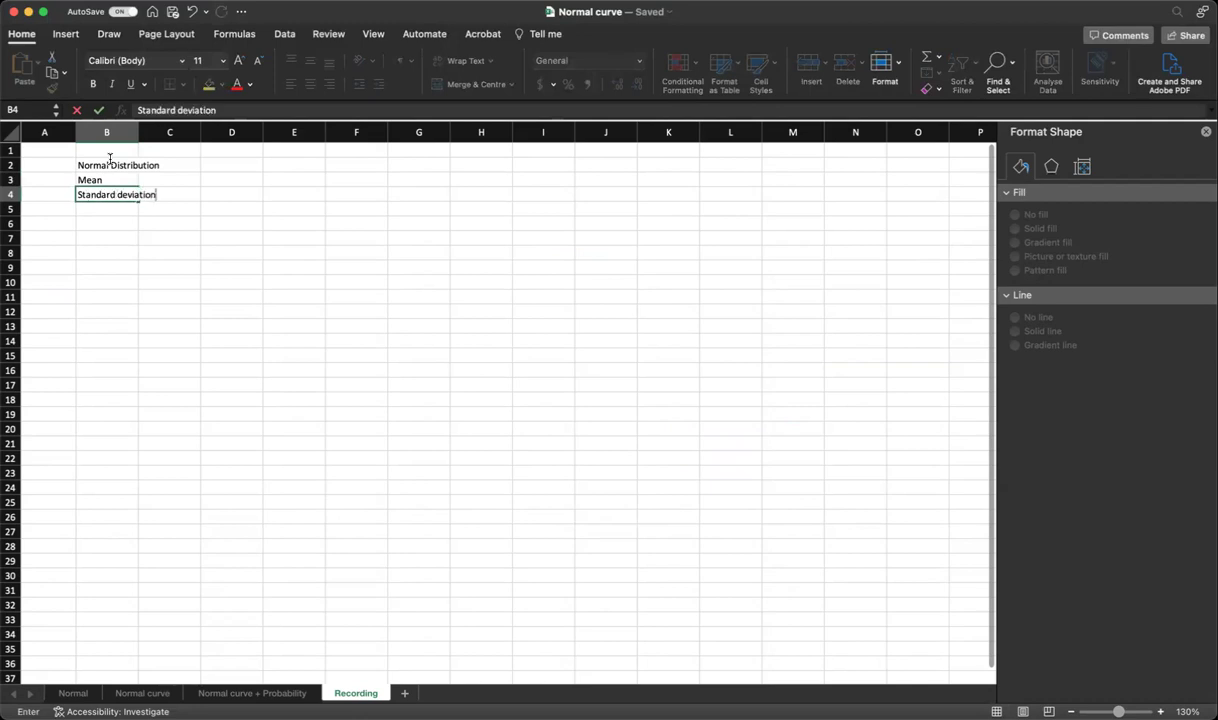
{"action": "key", "text": "Return"}
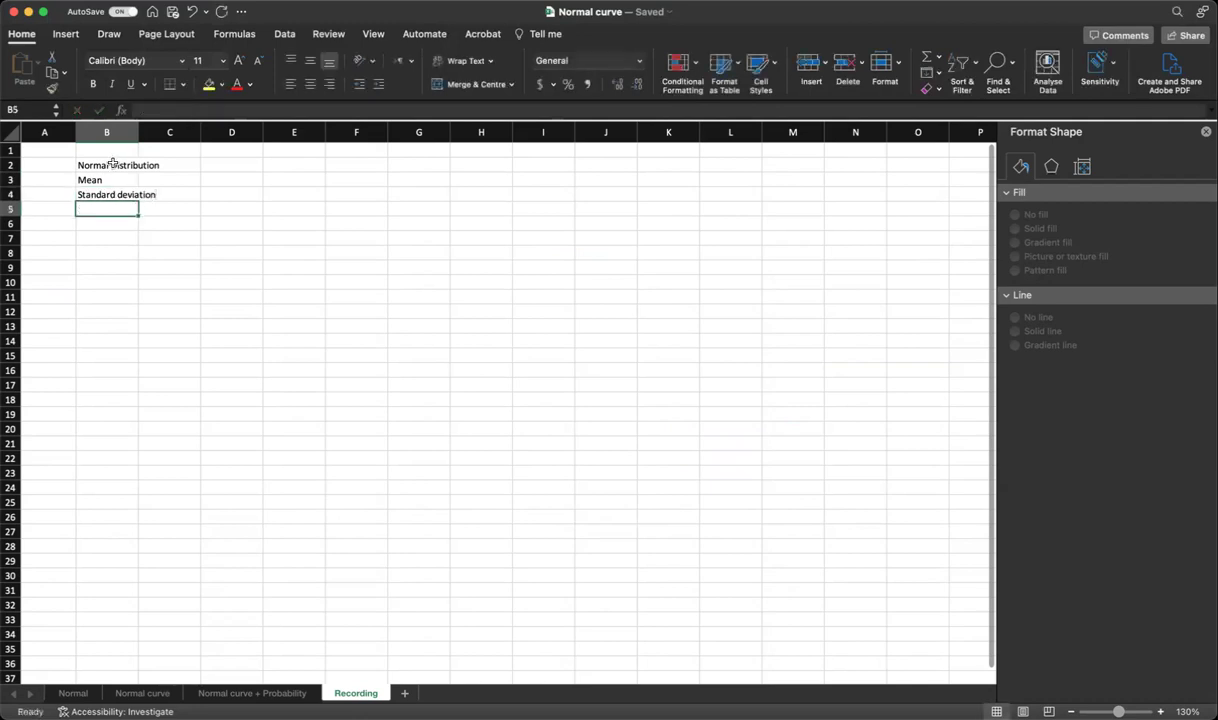
Step: Merge and centre the title across B2:C2 and apply the Heading 1 style
{"action": "left_click_drag", "start_coordinate": [110, 162], "coordinate": [155, 167]}
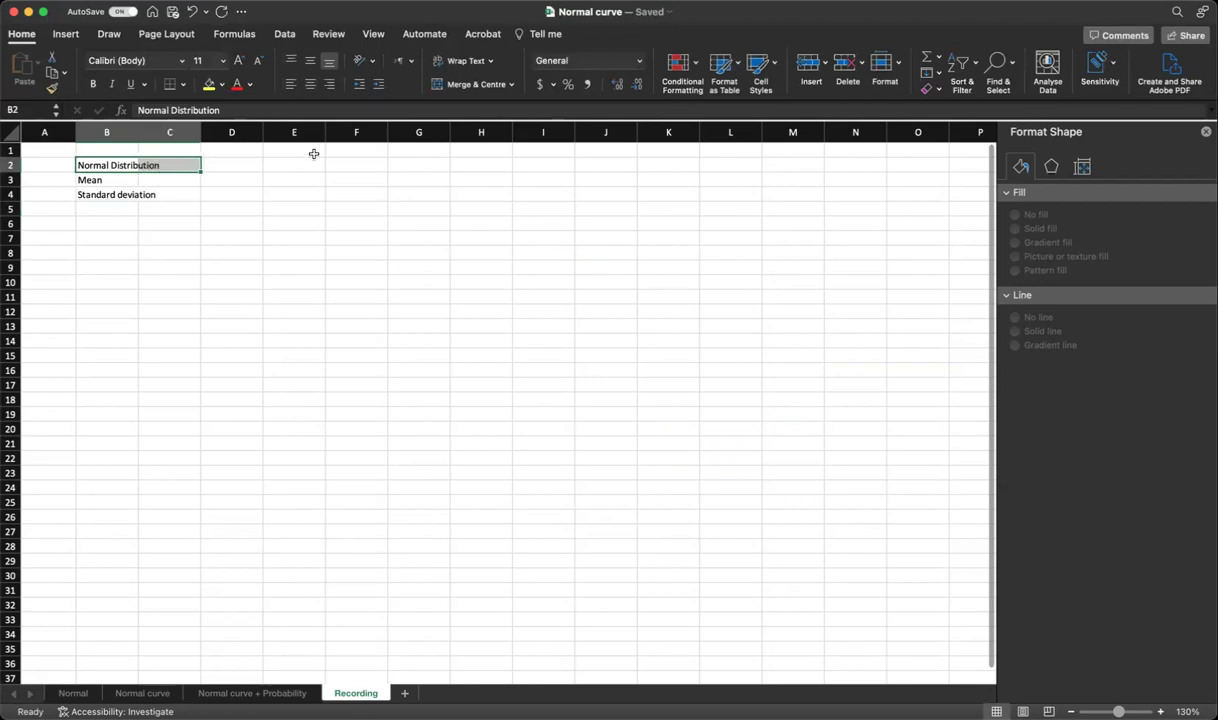
{"action": "left_click", "coordinate": [437, 88]}
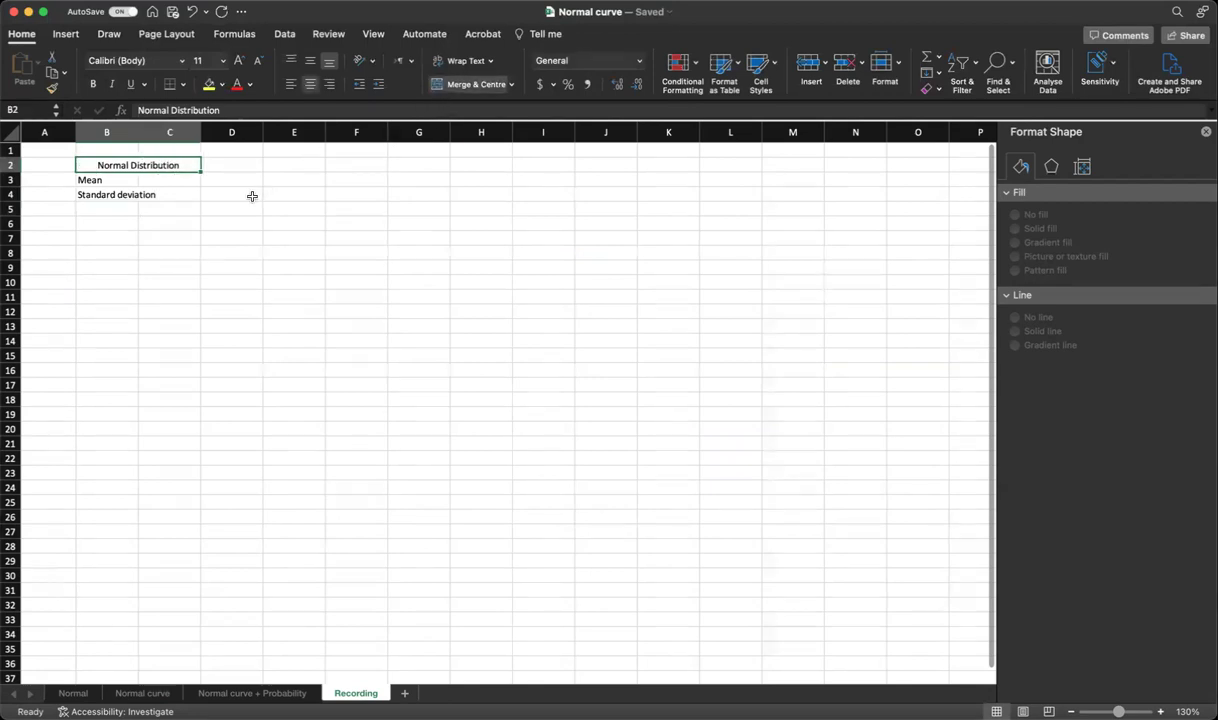
{"action": "left_click", "coordinate": [768, 62]}
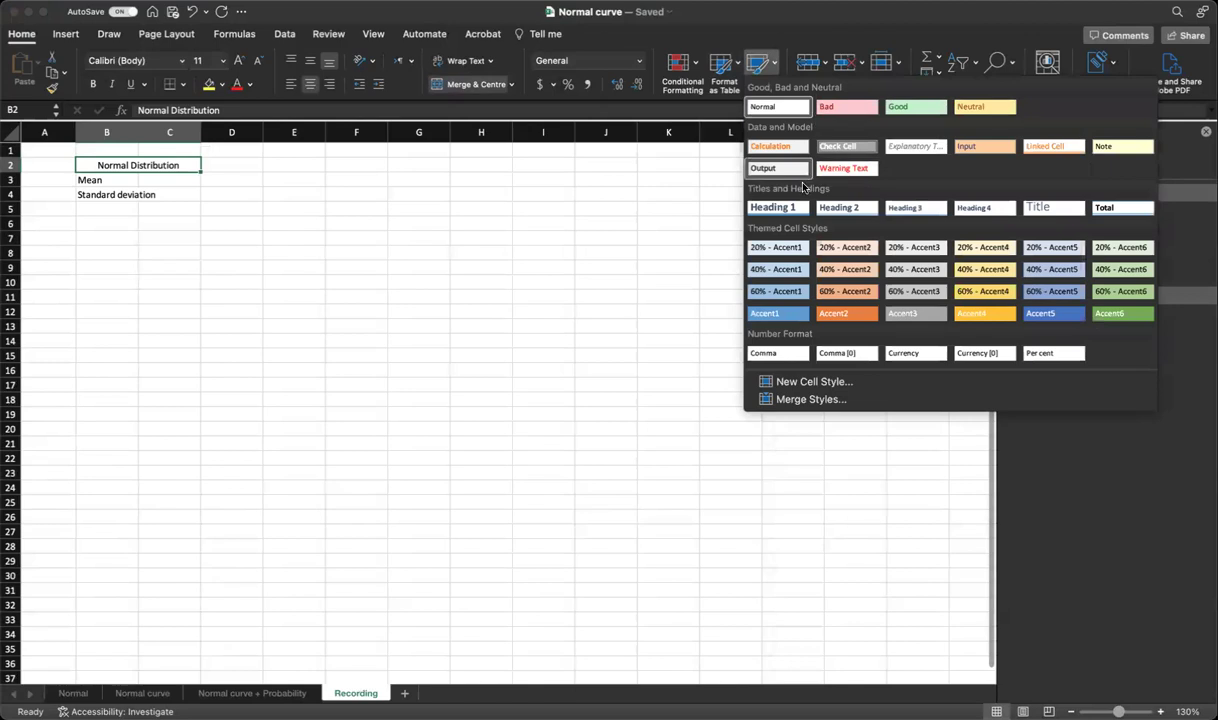
{"action": "left_click", "coordinate": [755, 204]}
Step: Autofit column B and enter mean 0 in C3 and standard deviation 1 in C4
{"action": "left_click", "coordinate": [171, 185]}
{"action": "double_click", "coordinate": [139, 132]}
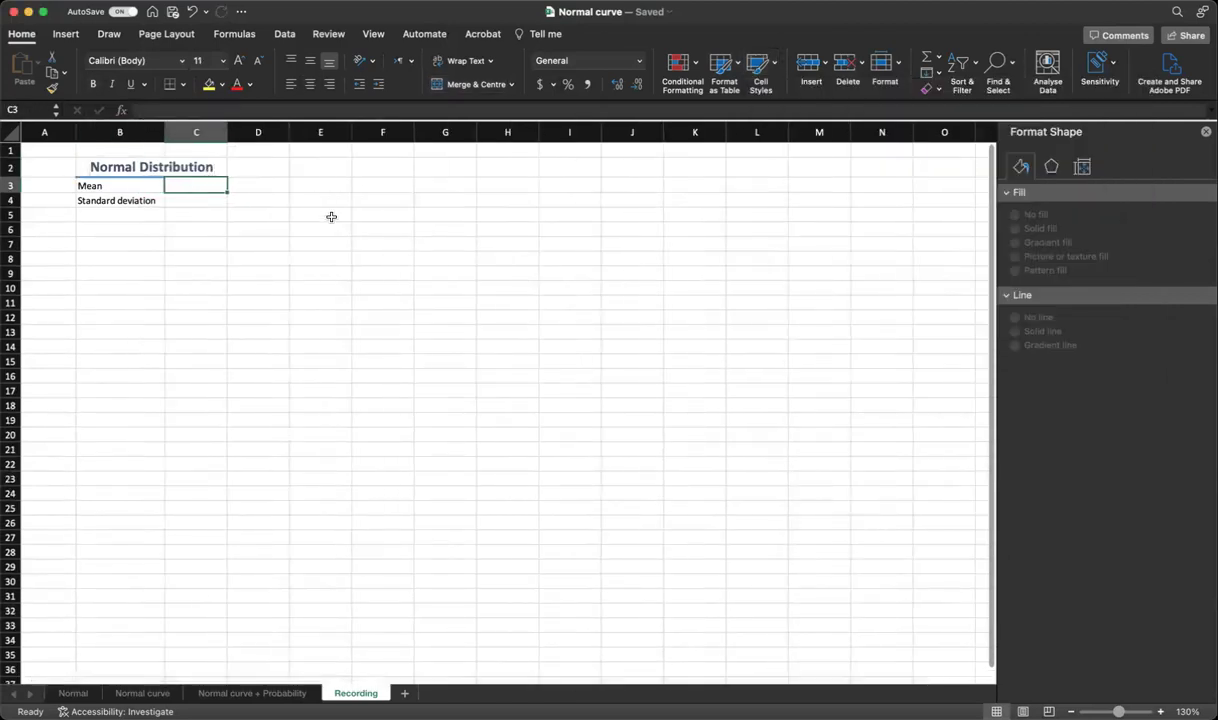
{"action": "type", "text": "0"}
{"action": "key", "text": "Return"}
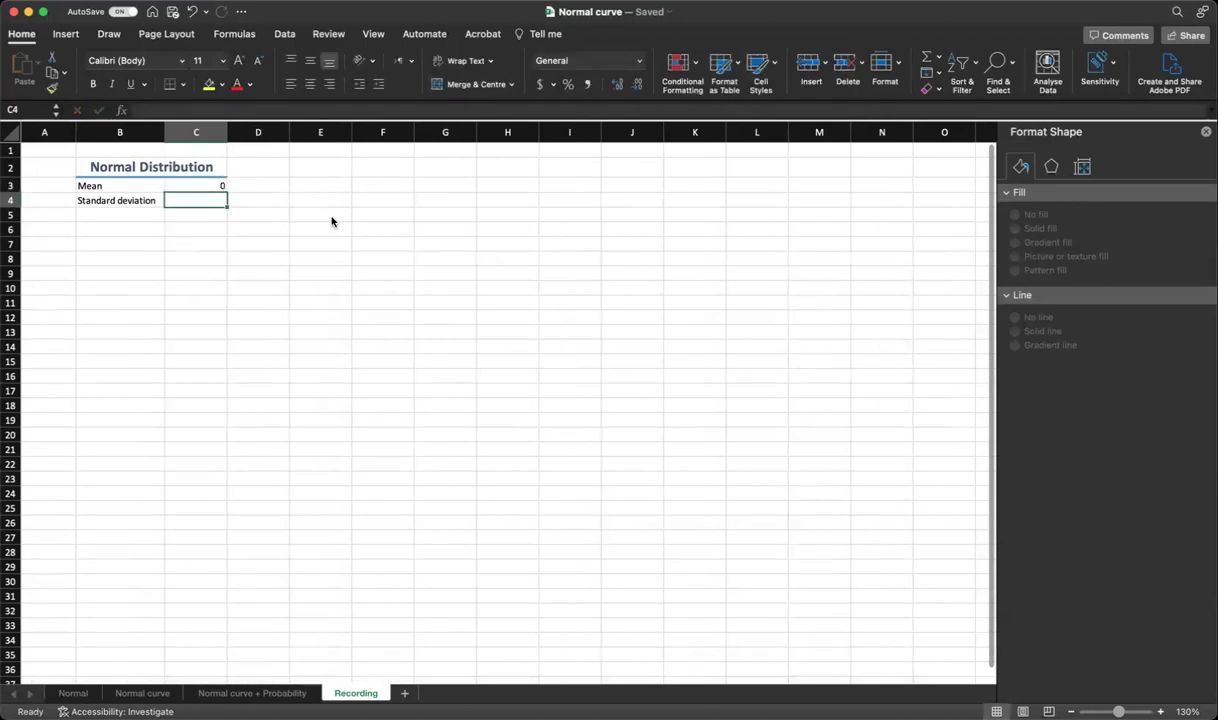
{"action": "type", "text": "1"}
{"action": "key", "text": "Return"}
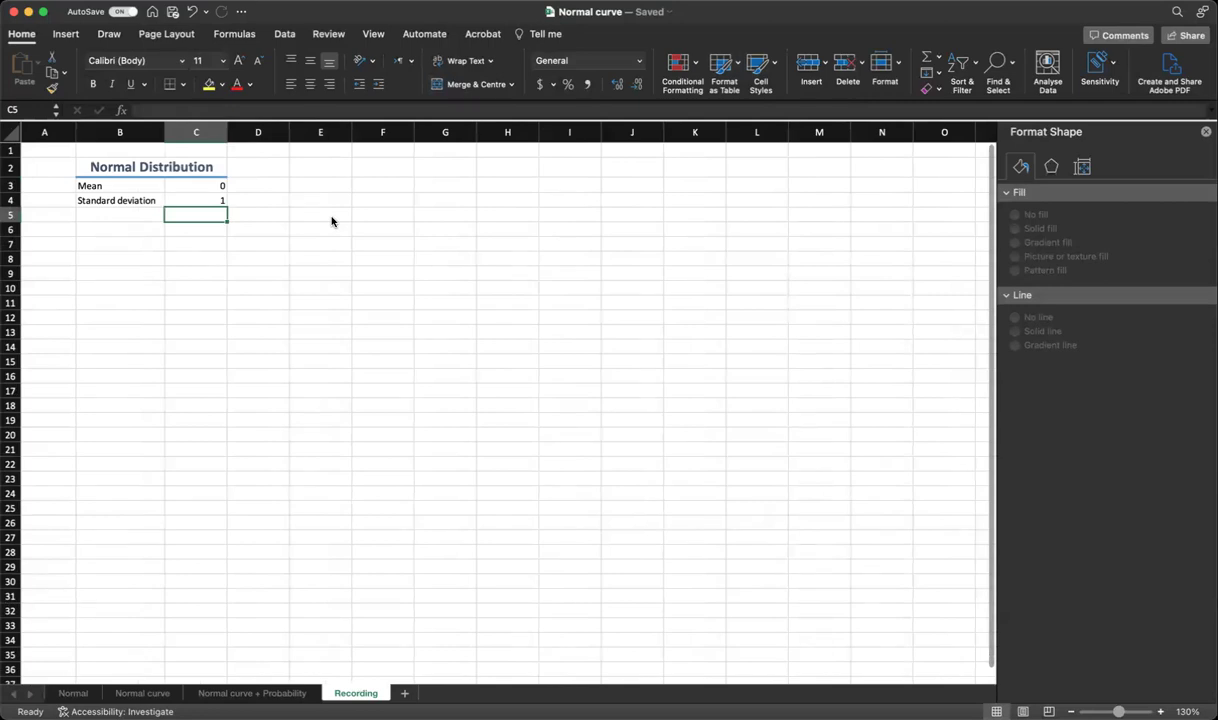
Step: Type the headings Indicator, X-values and Y-values into E2, F2 and G2
{"action": "left_click", "coordinate": [335, 166]}
{"action": "type", "text": "Indicator"}
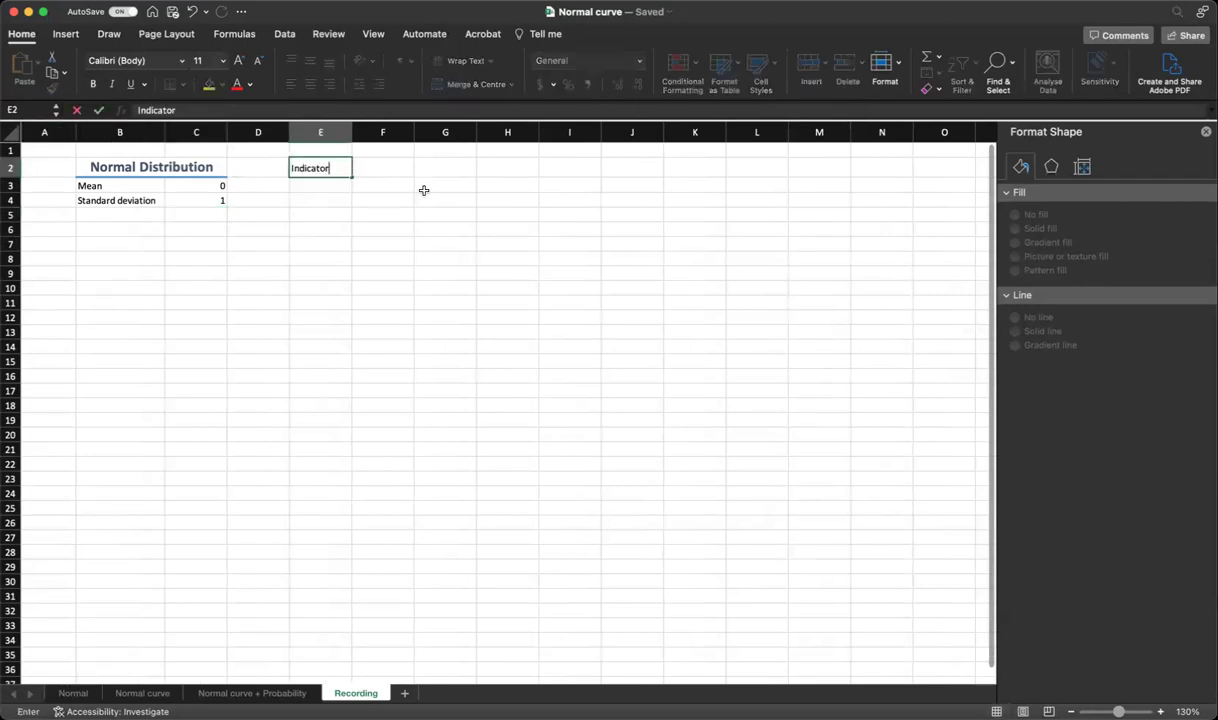
{"action": "key", "text": "Tab"}
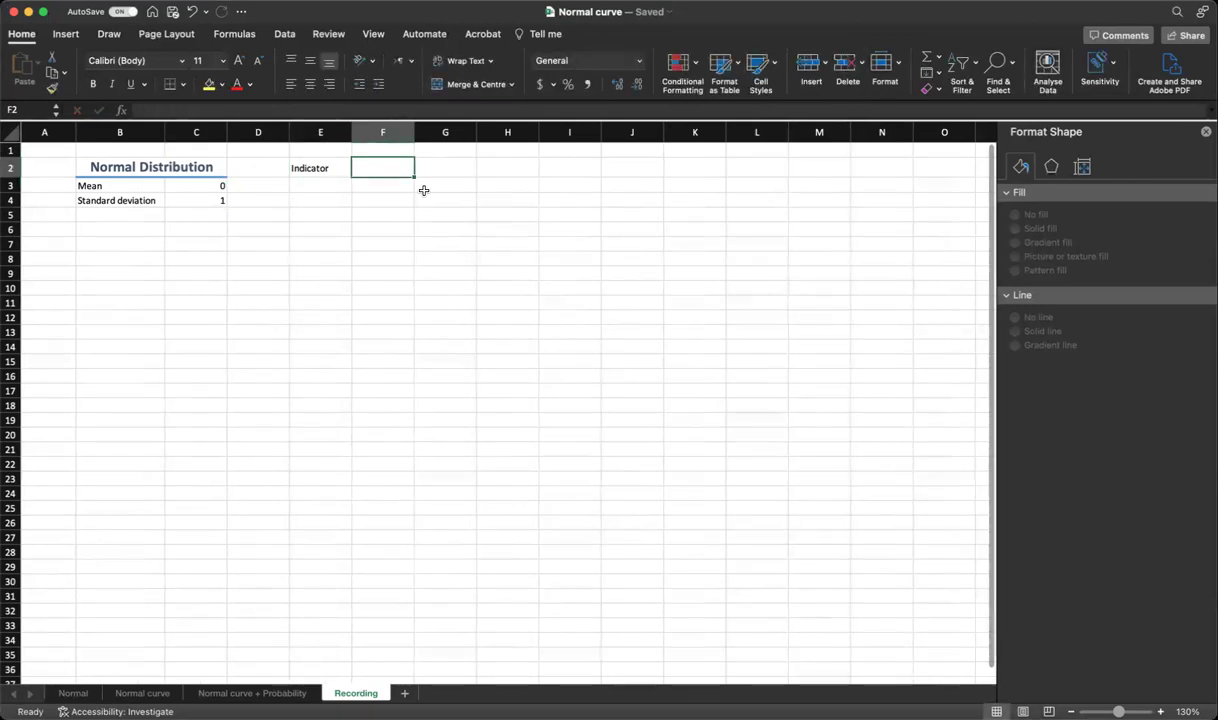
{"action": "type", "text": "X-v"}
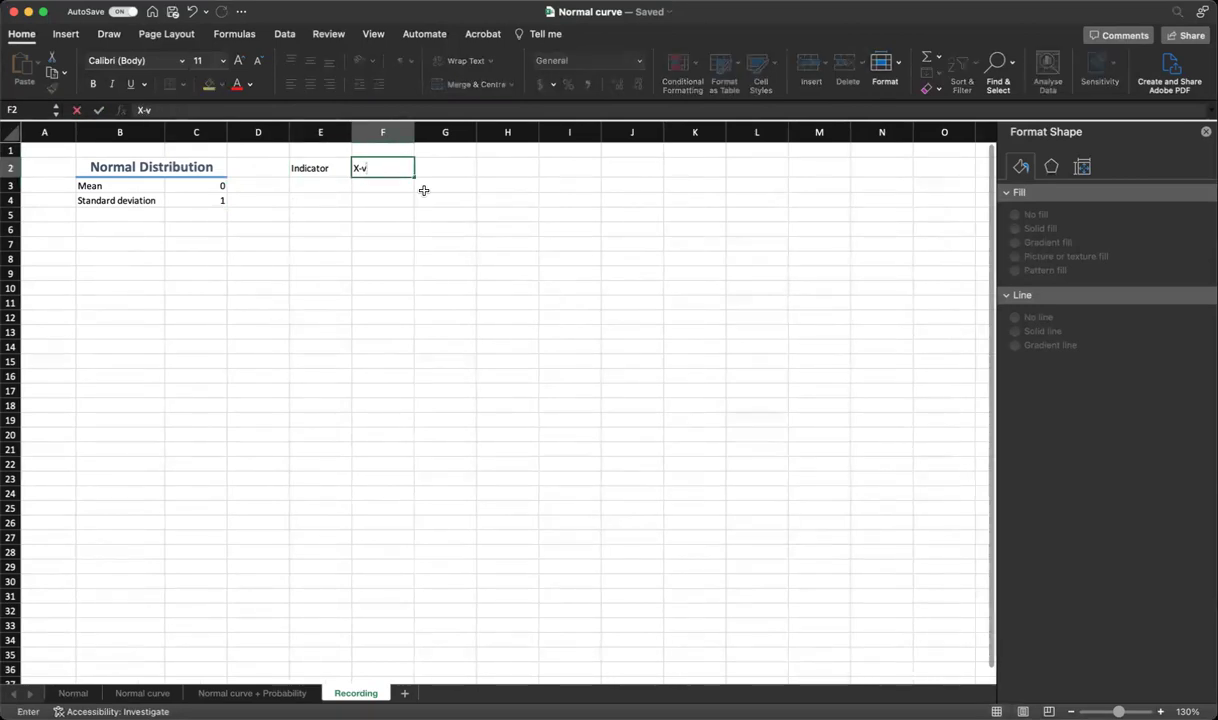
{"action": "type", "text": "alues"}
{"action": "key", "text": "Tab"}
{"action": "type", "text": "Y-v"}
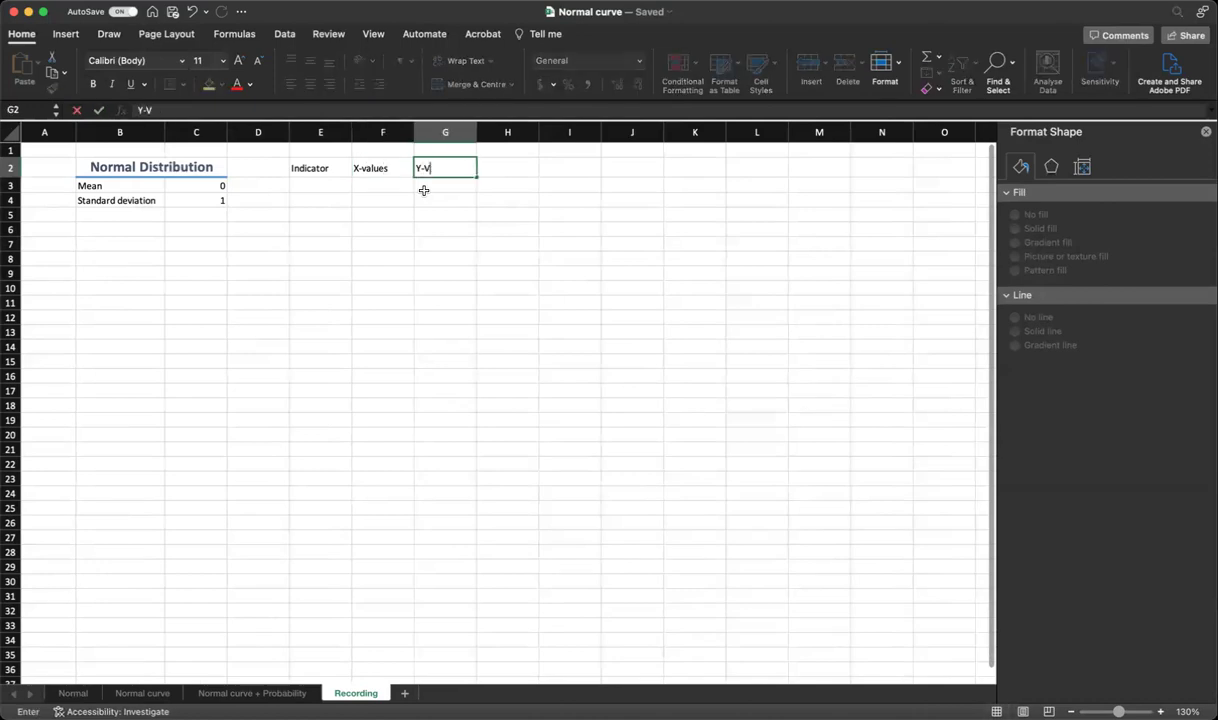
{"action": "type", "text": "alues"}
{"action": "key", "text": "Return"}
Step: Apply the Heading 1 cell style to the column headings
{"action": "scroll", "coordinate": [380, 183], "scroll_direction": "right", "scroll_amount": 1}
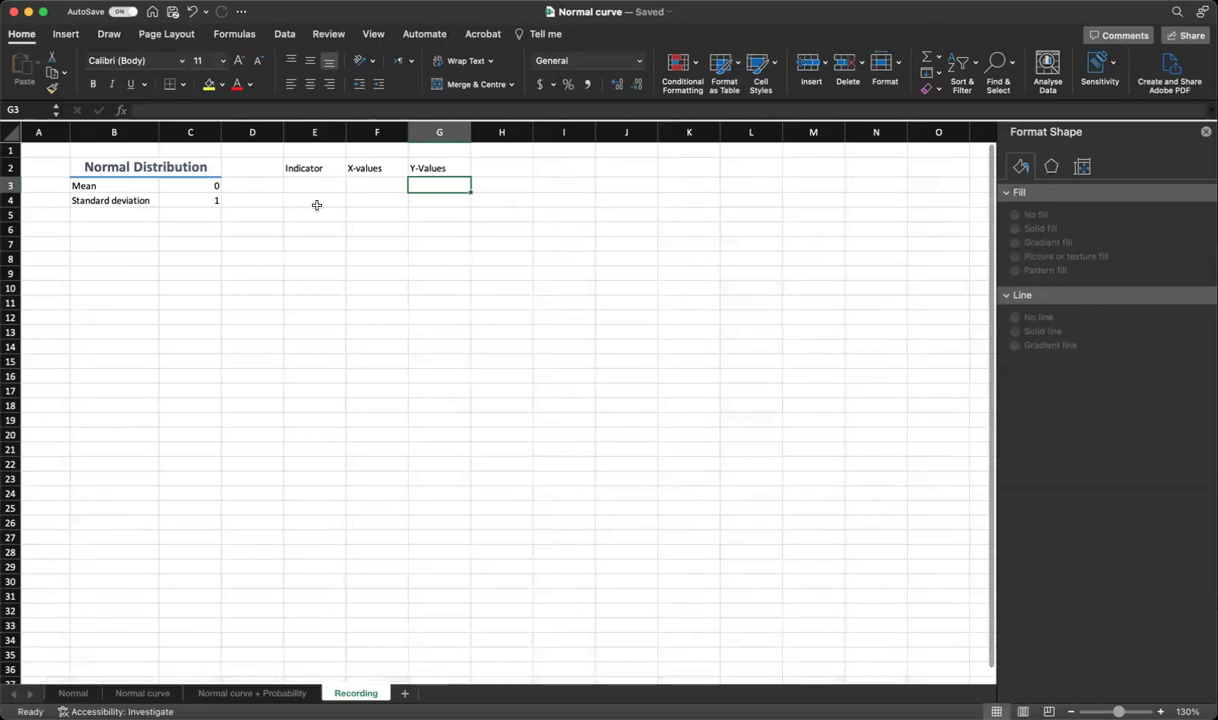
{"action": "left_click_drag", "start_coordinate": [302, 166], "coordinate": [440, 168]}
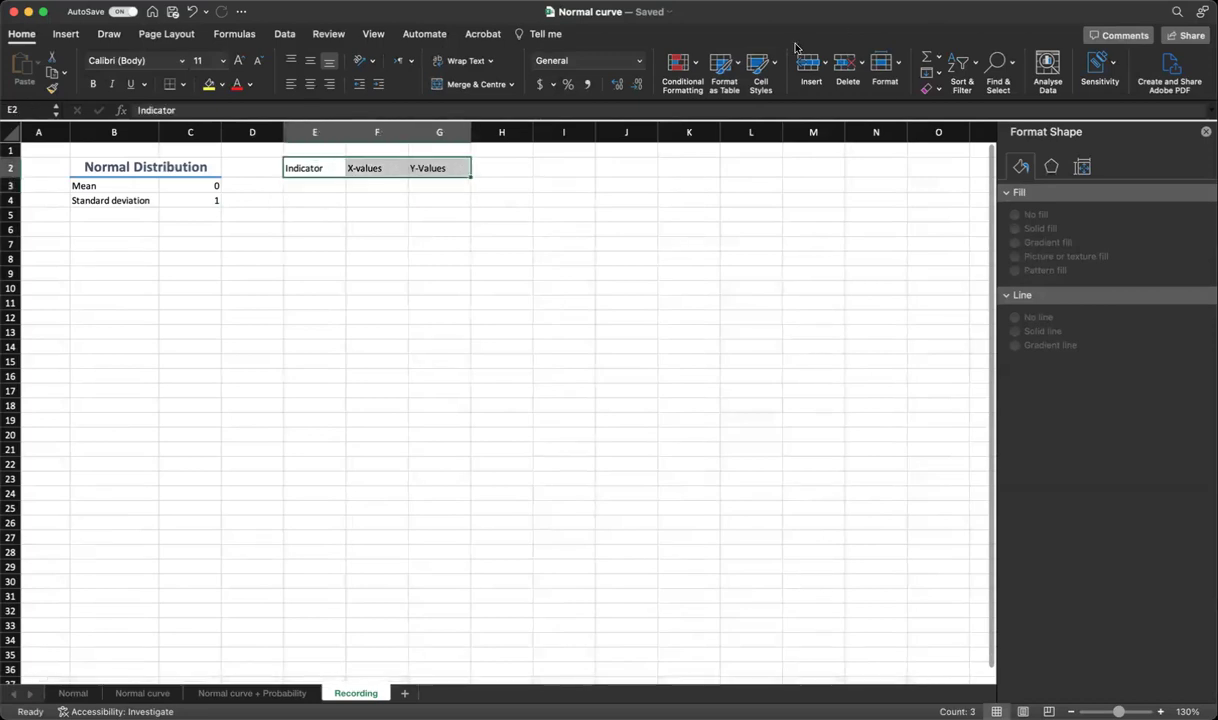
{"action": "left_click", "coordinate": [760, 64]}
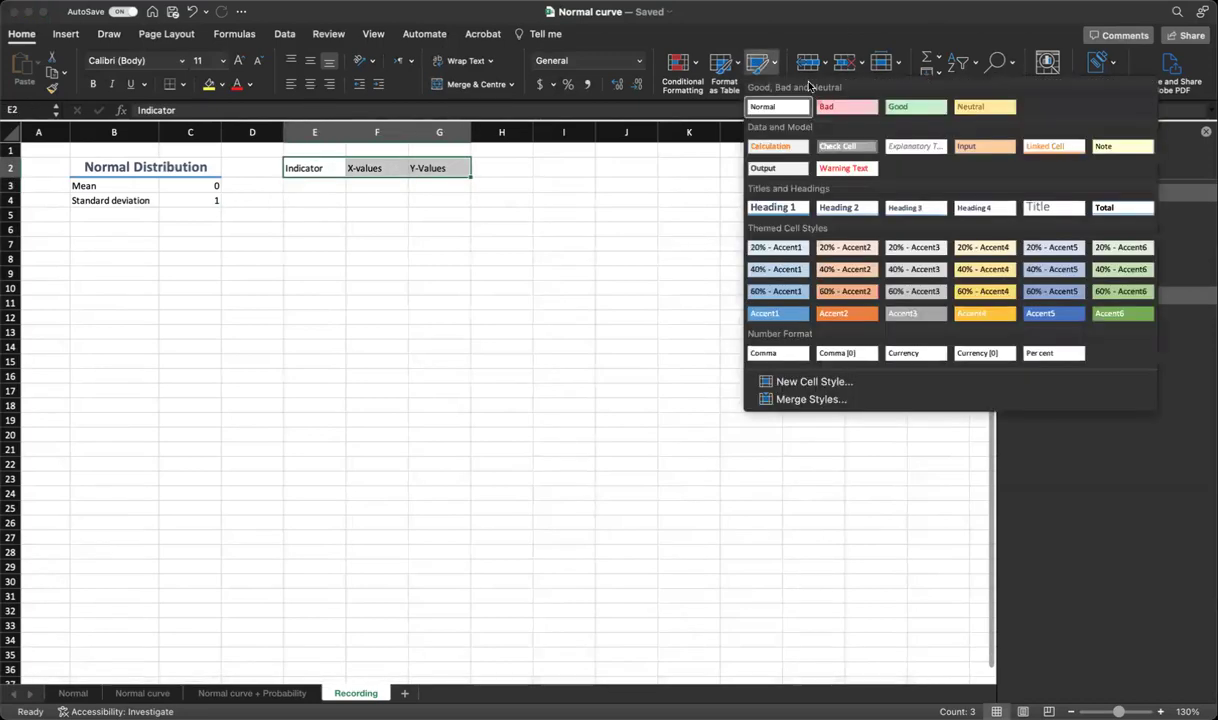
{"action": "left_click", "coordinate": [786, 208]}
{"action": "left_click", "coordinate": [476, 242]}
{"action": "left_click", "coordinate": [305, 185]}
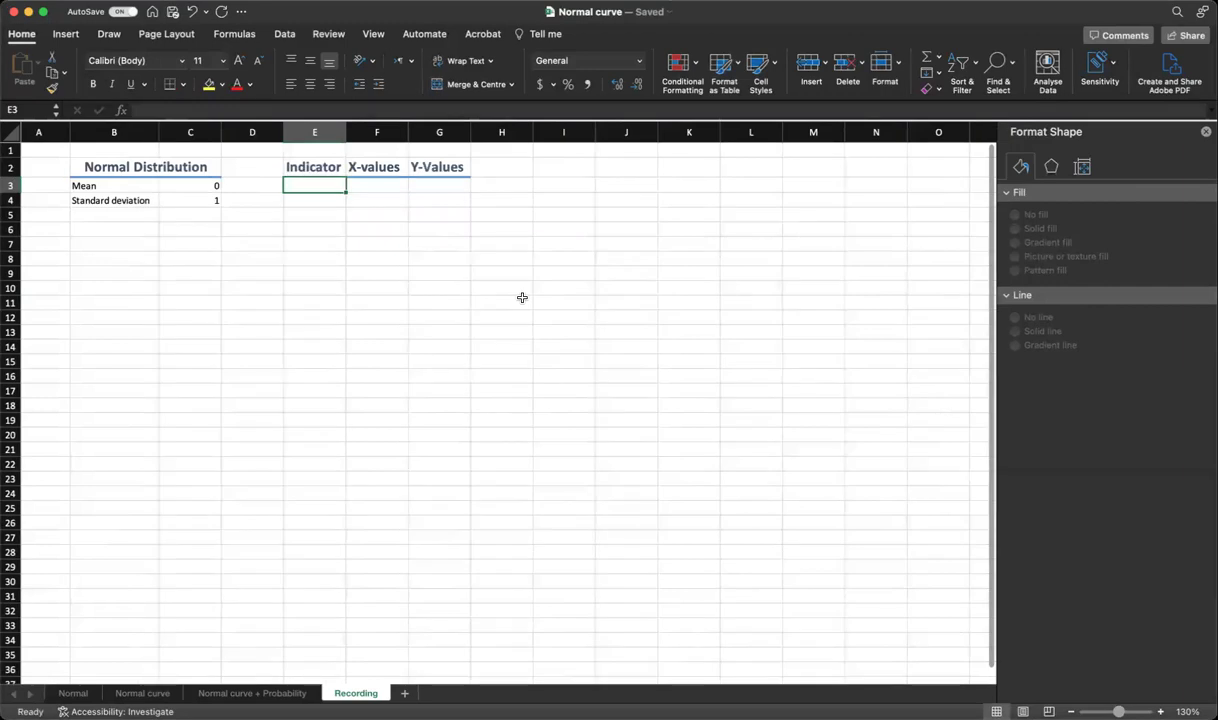
Step: Enter -5 in E3 and the step formula =E3+0.1 in E4
{"action": "type", "text": "="}
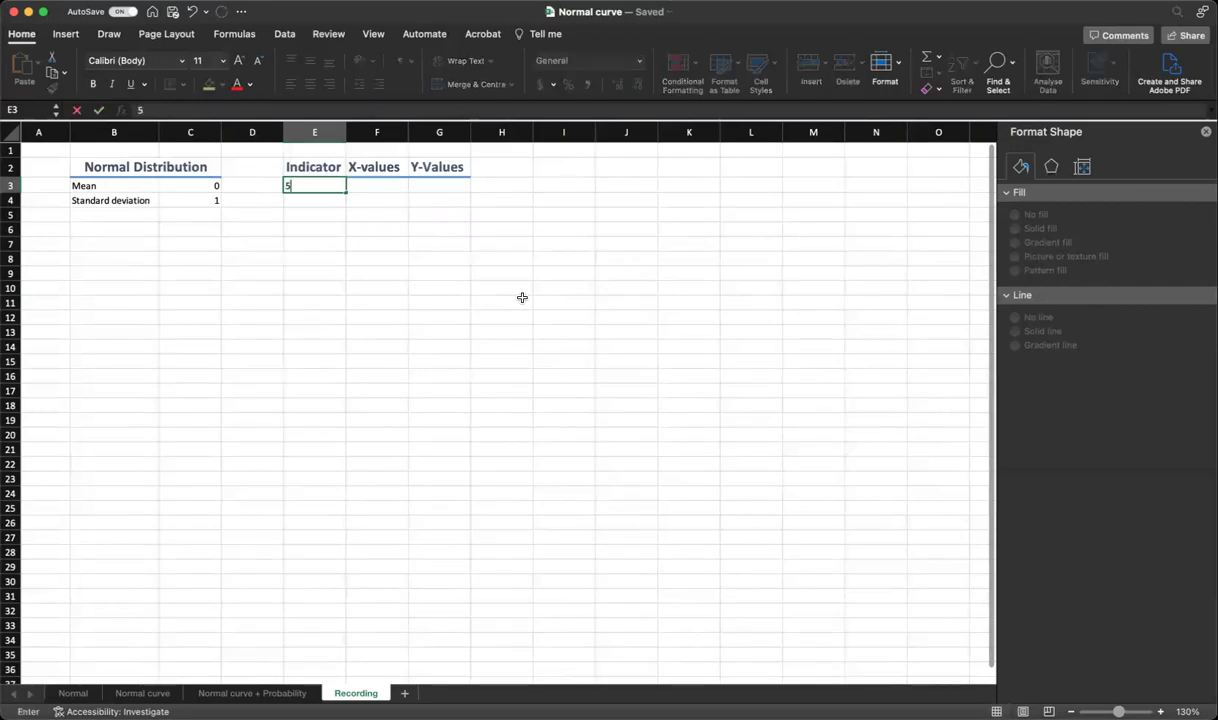
{"action": "type", "text": "5"}
{"action": "key", "text": "Return"}
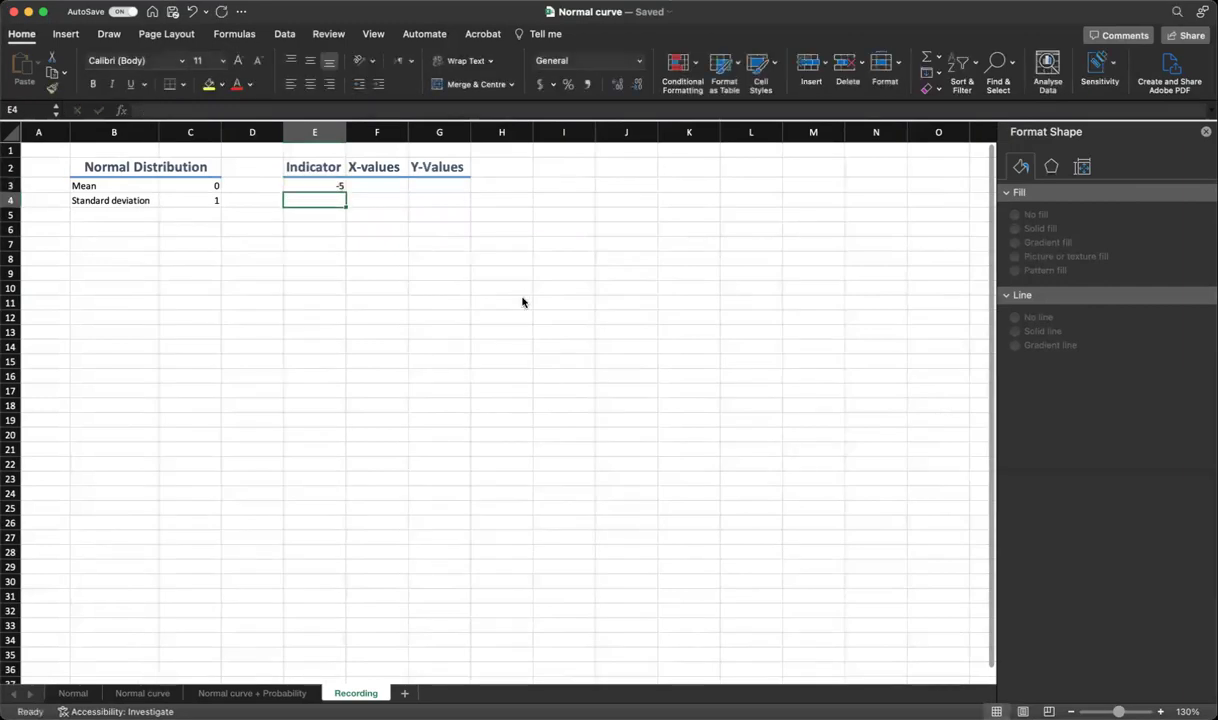
{"action": "type", "text": "="}
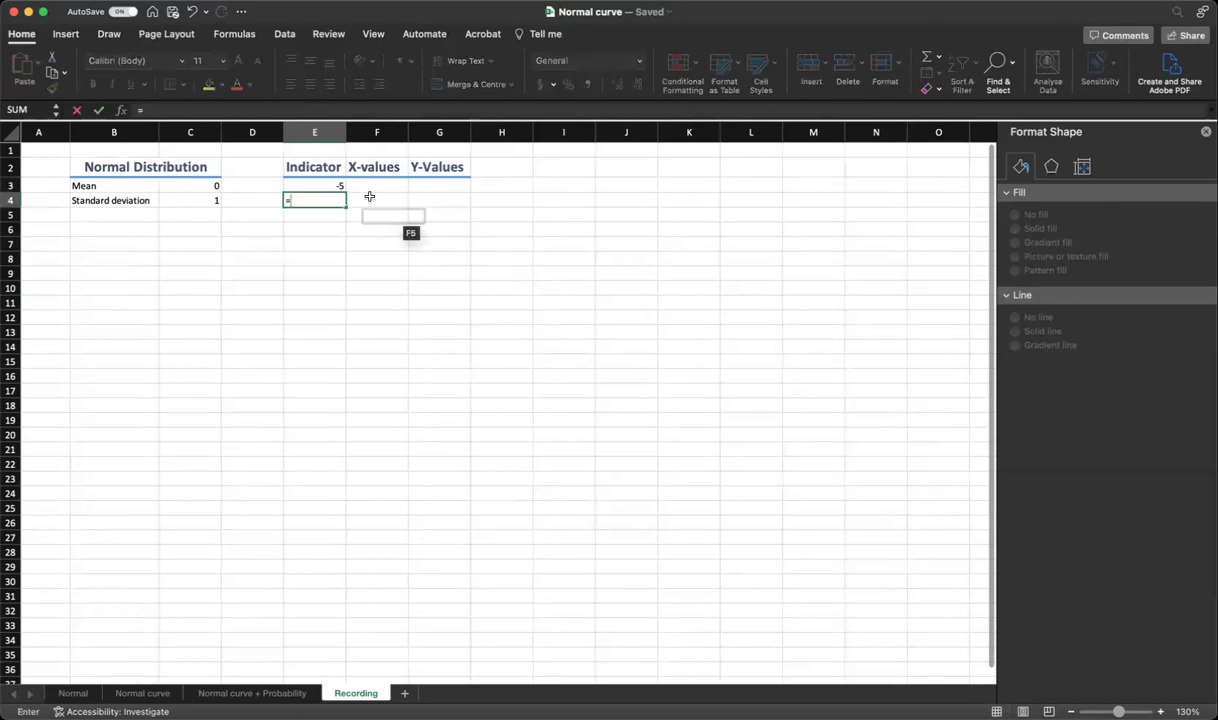
{"action": "left_click", "coordinate": [328, 184]}
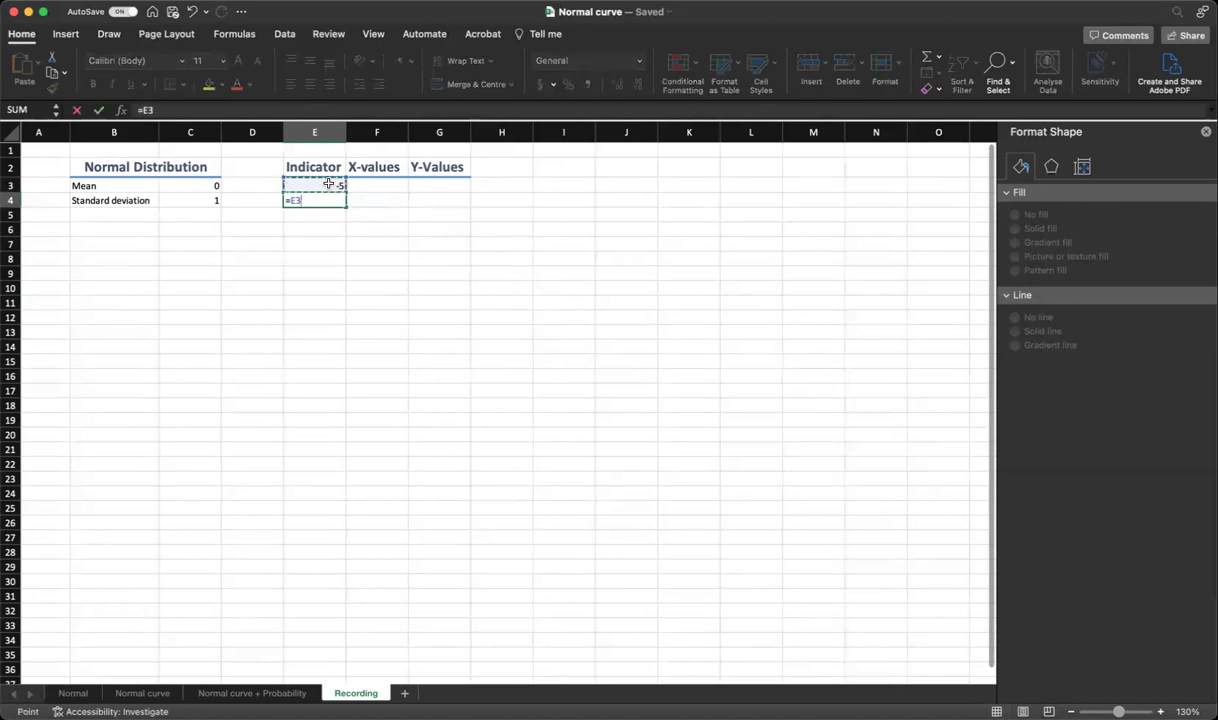
{"action": "type", "text": "+0.1"}
{"action": "key", "text": "Return"}
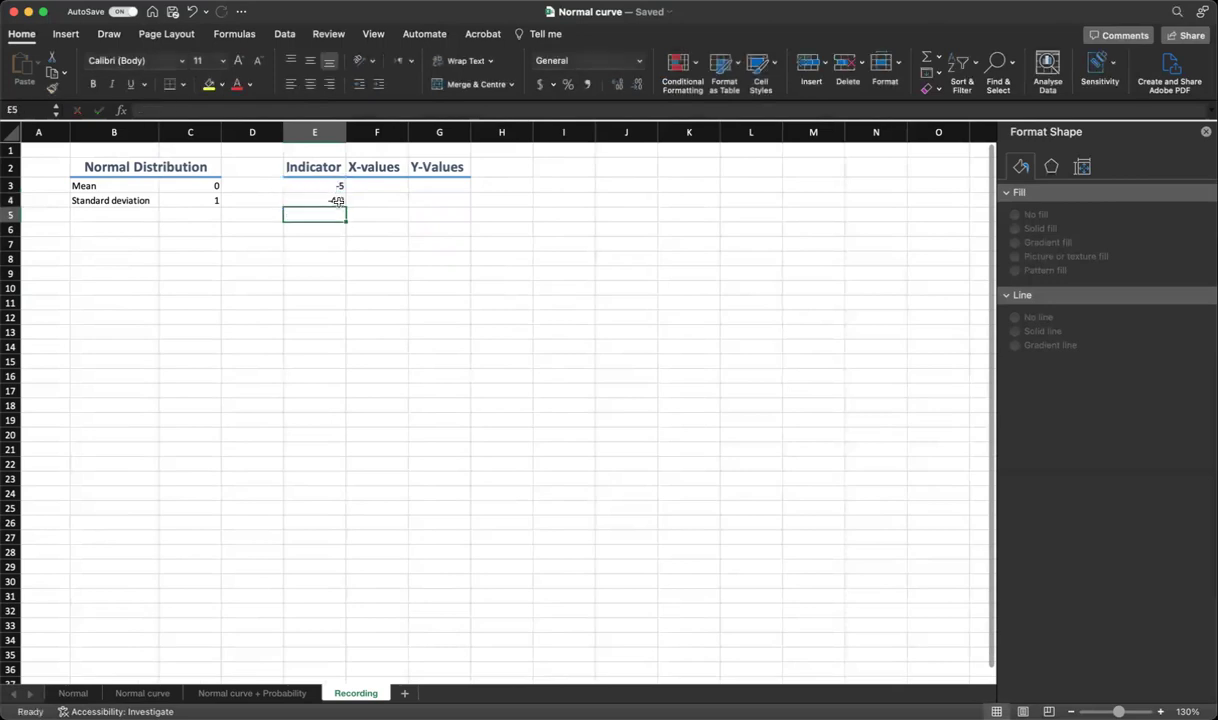
Step: Fill the step formula down column E so the series reaches 5 in E103
{"action": "left_click", "coordinate": [339, 201]}
{"action": "left_click_drag", "start_coordinate": [341, 202], "coordinate": [322, 249]}
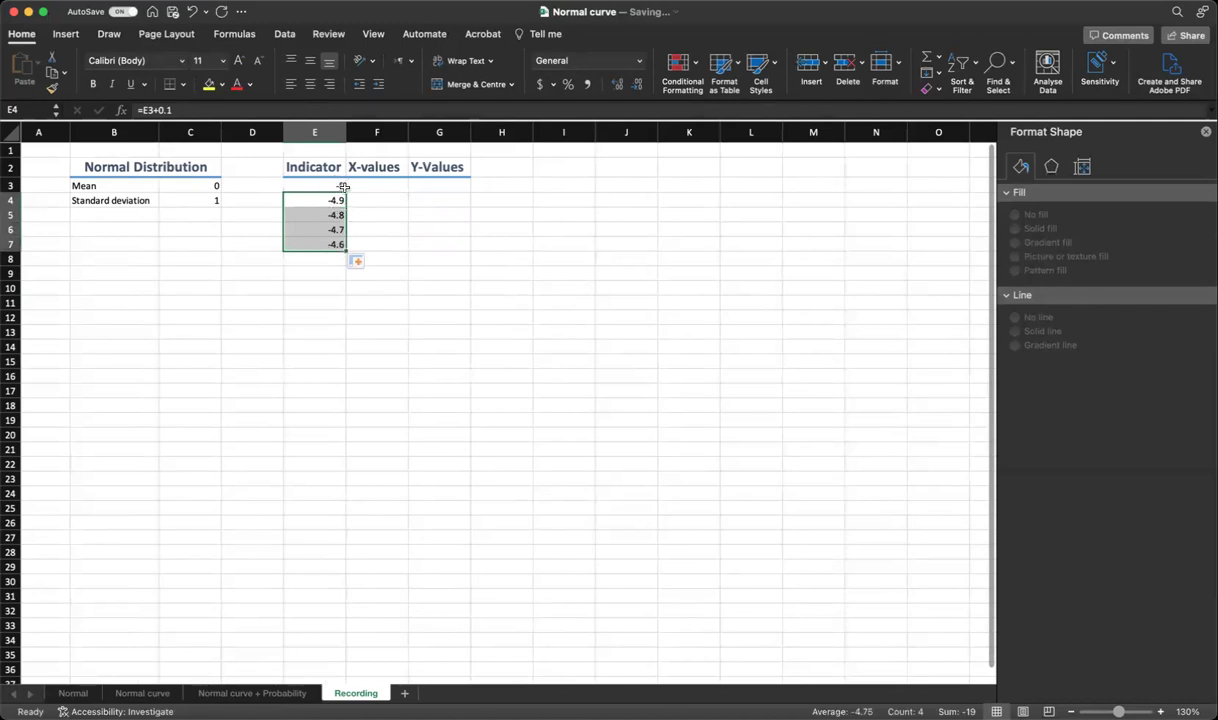
{"action": "left_click", "coordinate": [321, 201]}
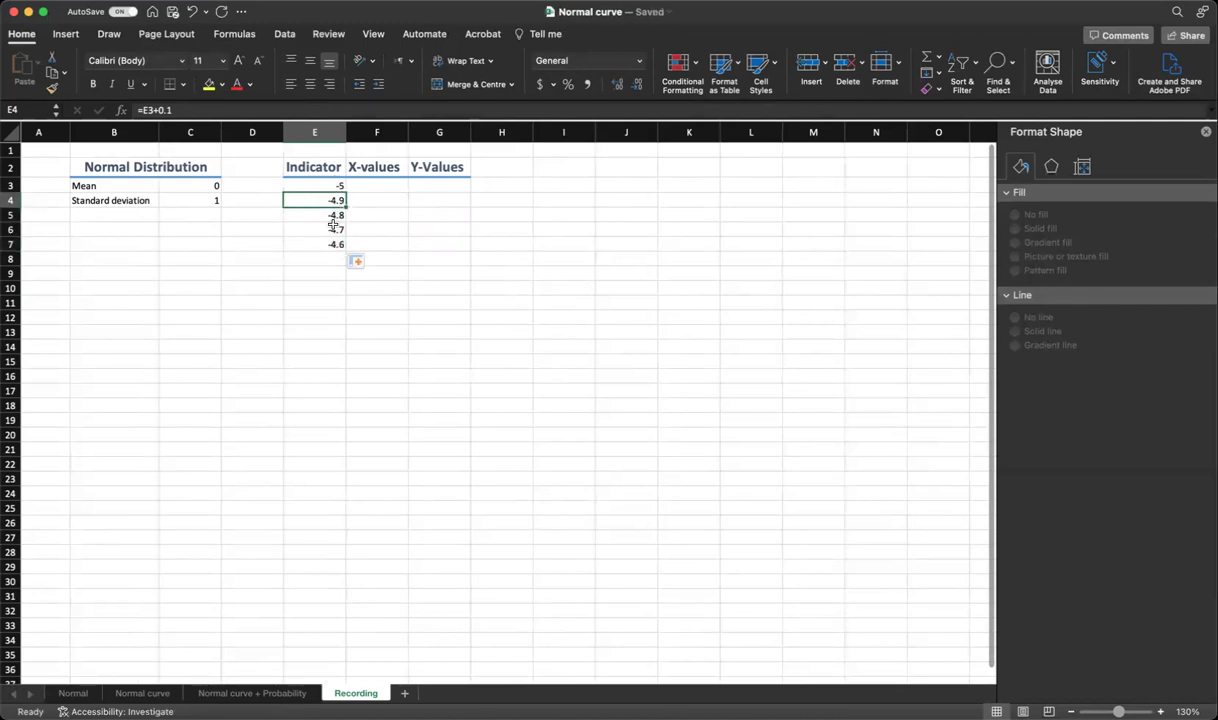
{"action": "left_click", "coordinate": [322, 215]}
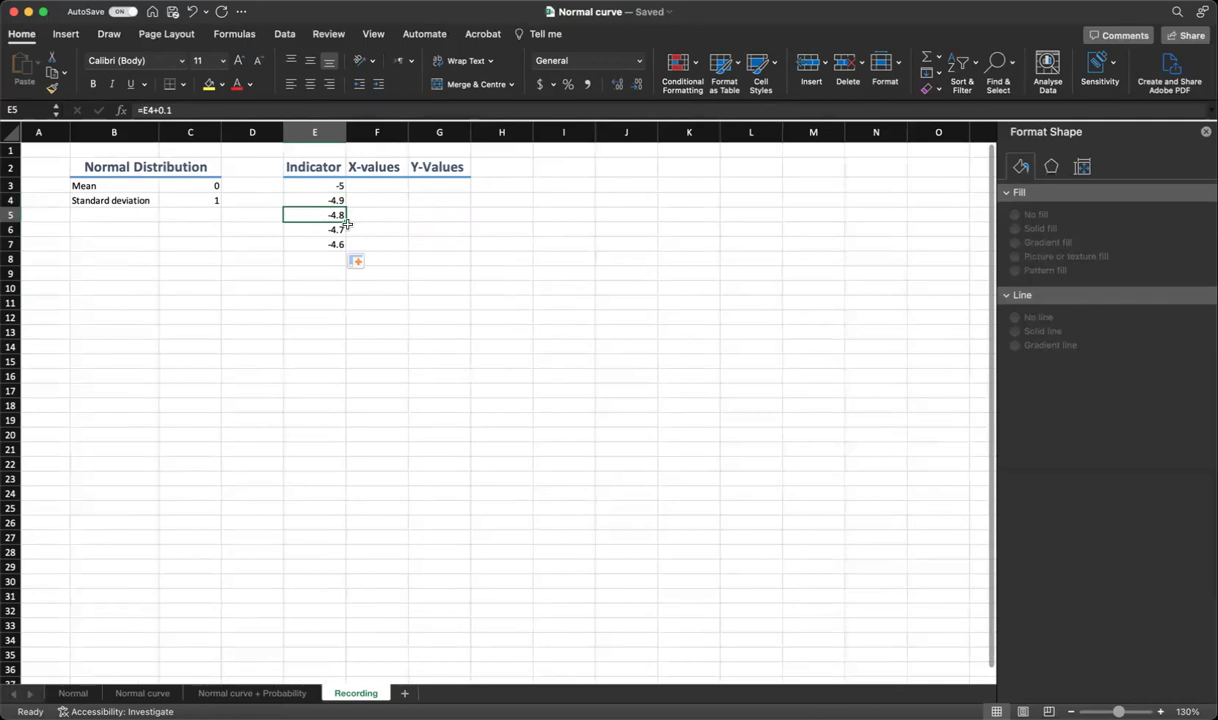
{"action": "left_click_drag", "start_coordinate": [345, 221], "coordinate": [344, 638]}
{"action": "left_click", "coordinate": [342, 622]}
{"action": "left_click", "coordinate": [371, 565]}
{"action": "scroll", "coordinate": [336, 597], "scroll_direction": "up", "scroll_amount": 20}
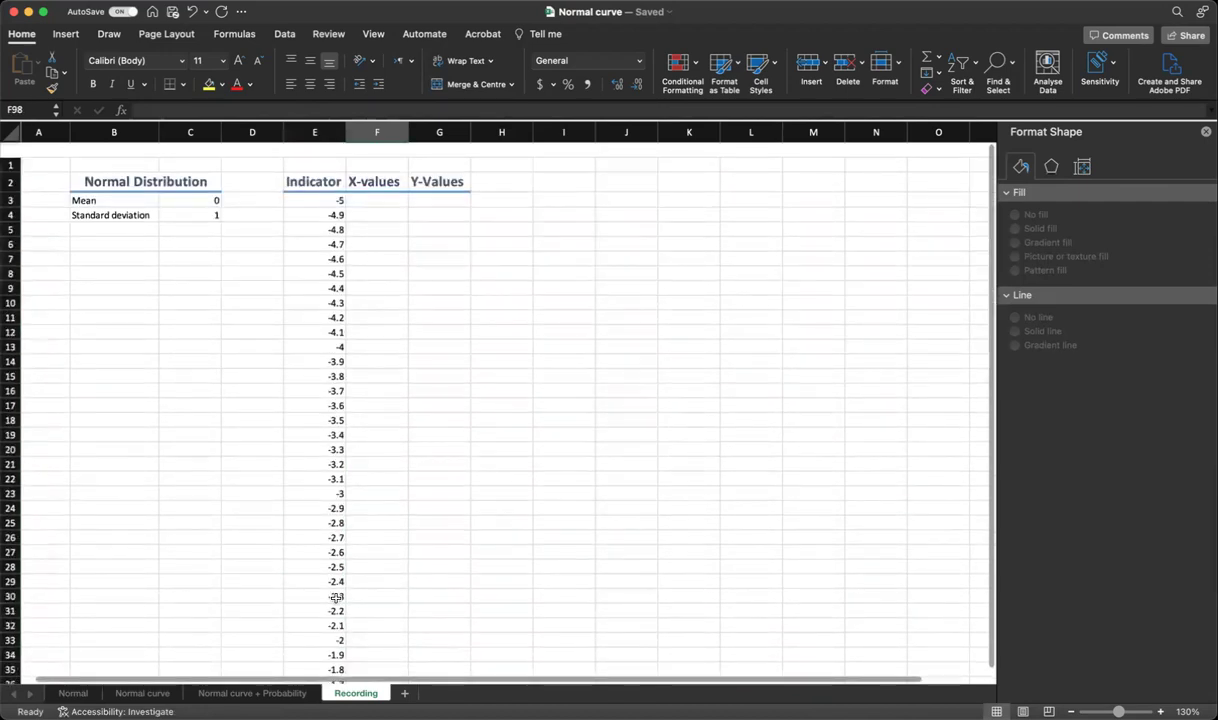
{"action": "left_click", "coordinate": [378, 185]}
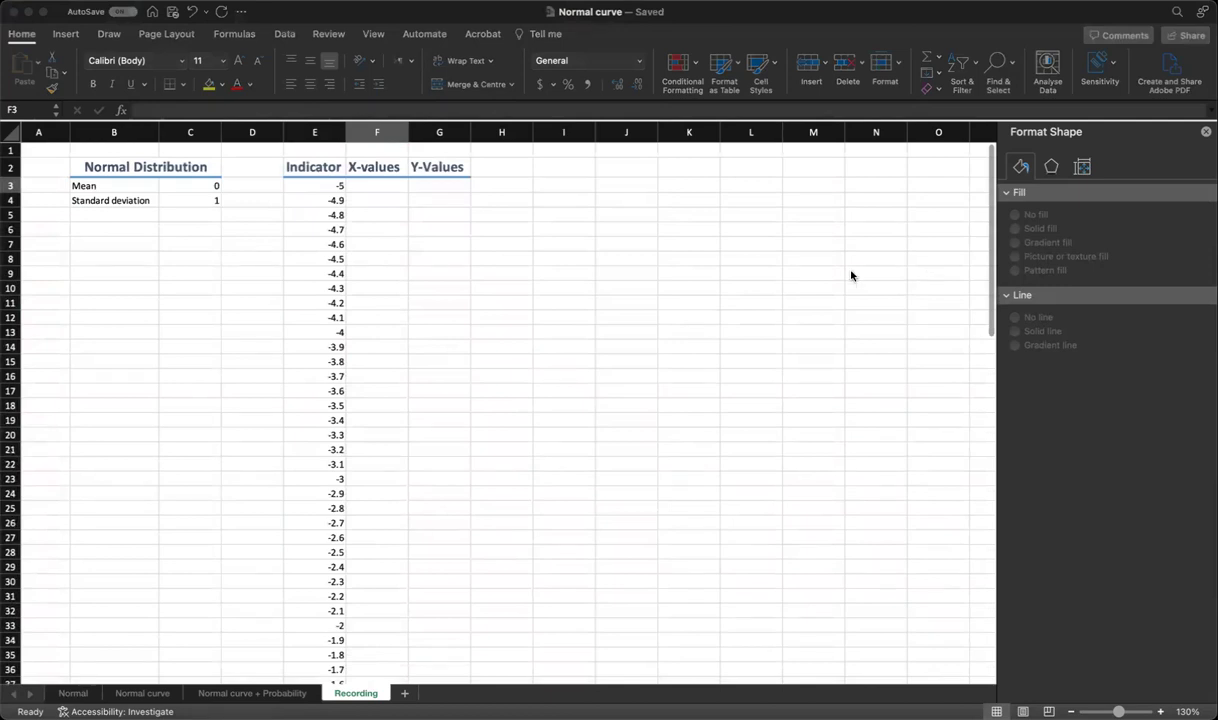
Step: Enter =C3+(E3*C4) in F3, giving -5 as the first X-value
{"action": "left_click", "coordinate": [381, 185]}
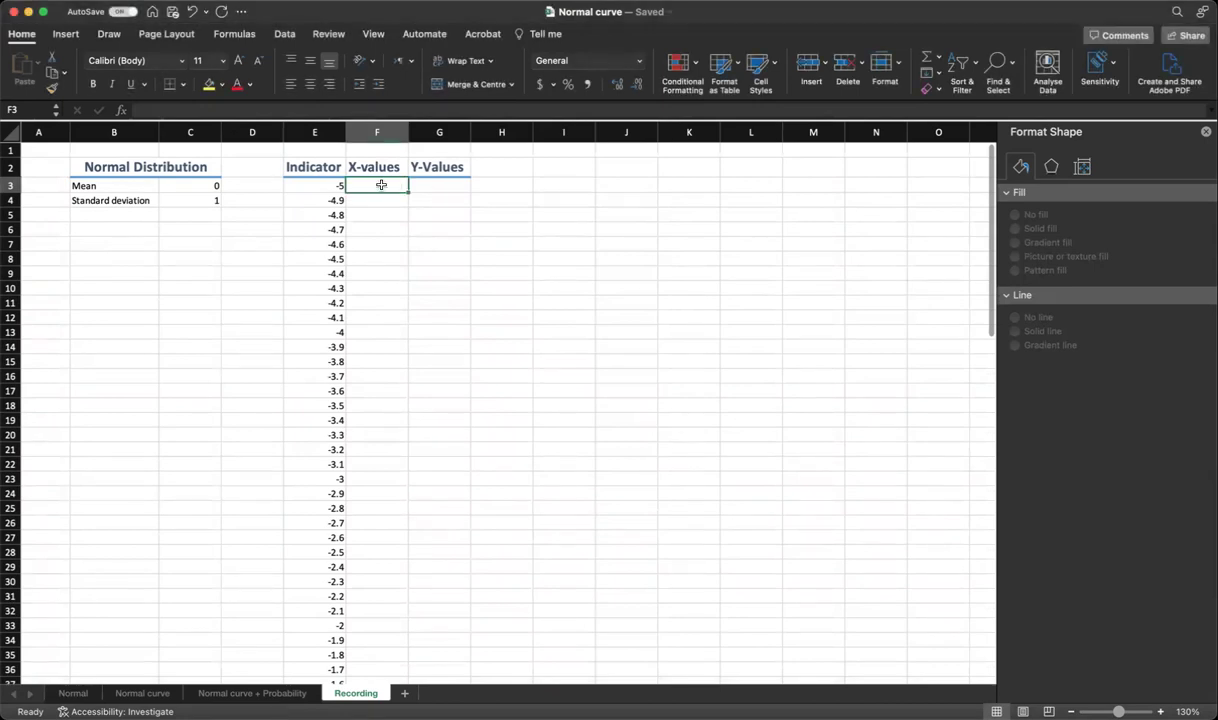
{"action": "type", "text": "="}
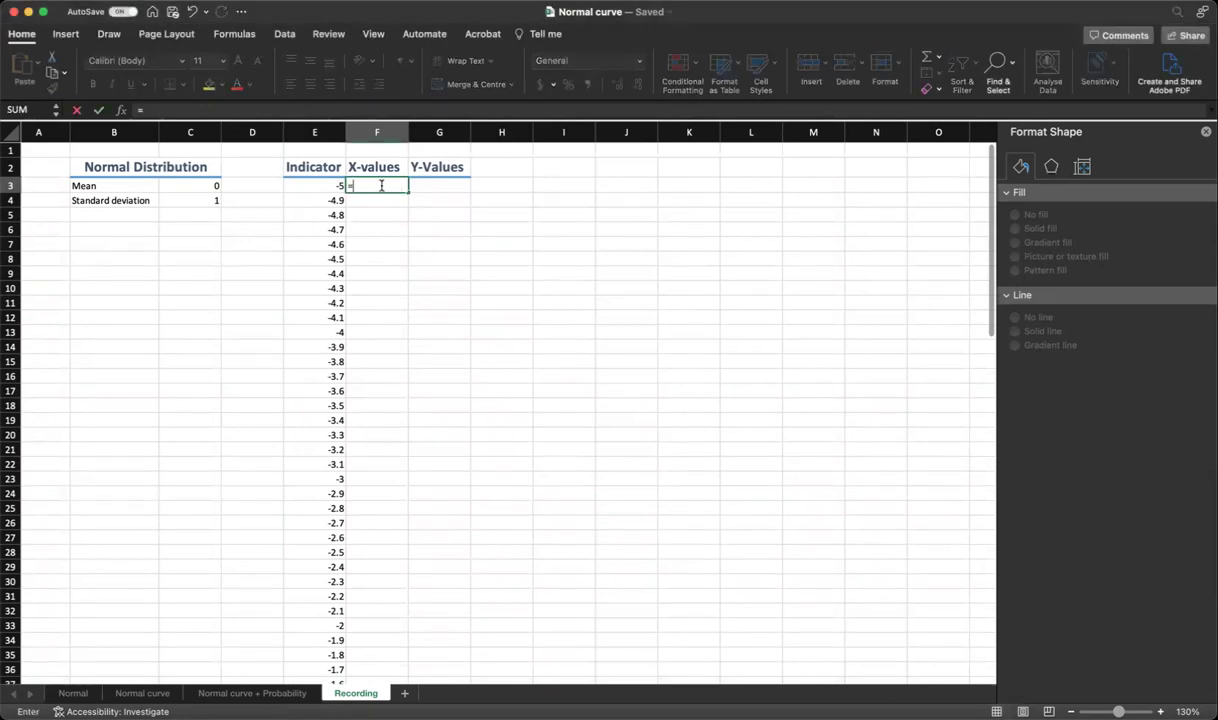
{"action": "left_click", "coordinate": [189, 186]}
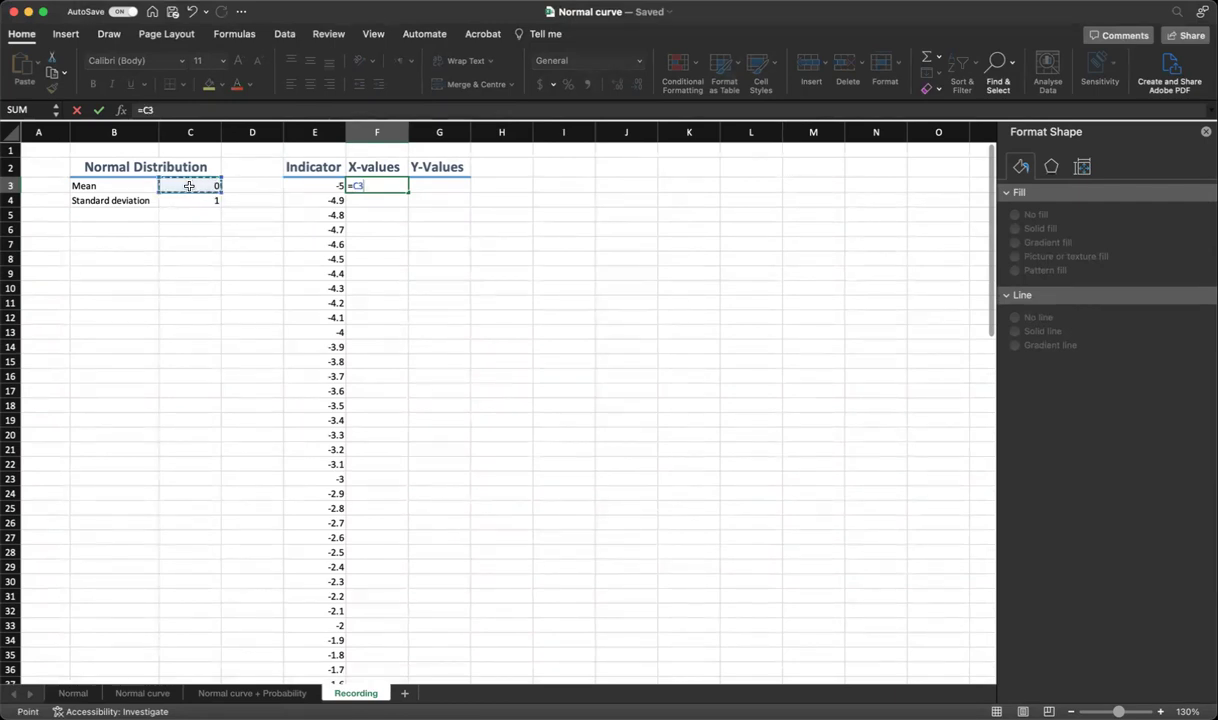
{"action": "type", "text": "+("}
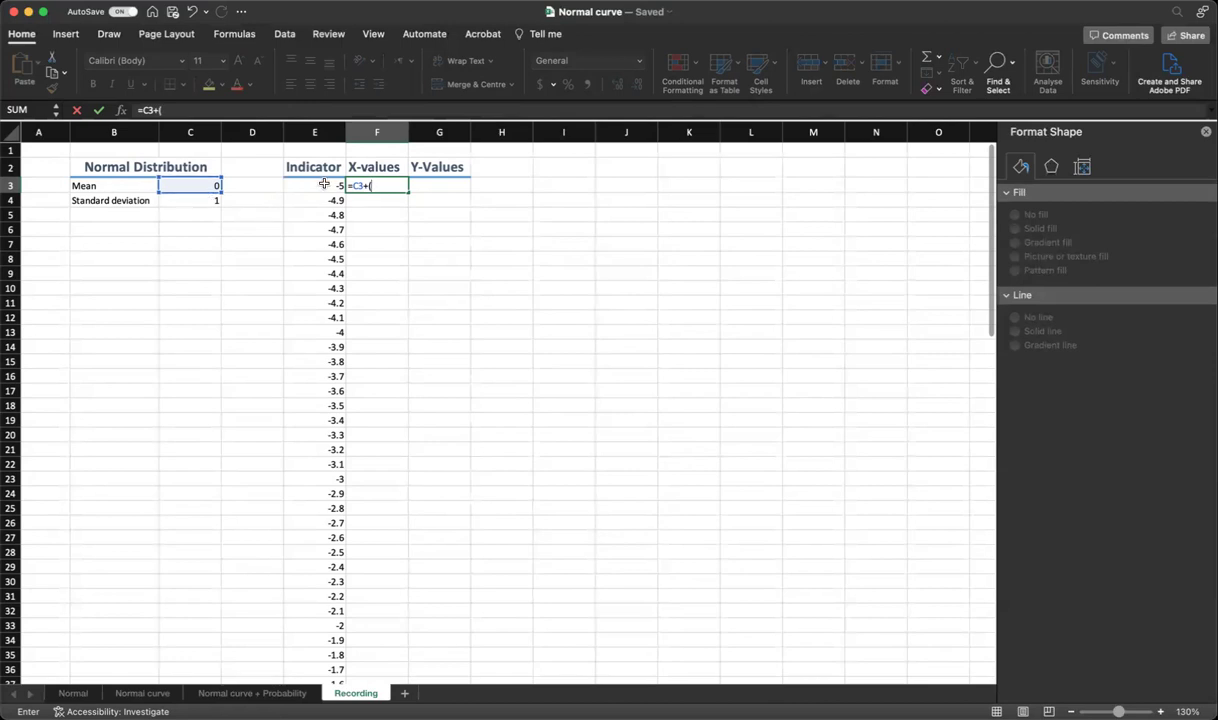
{"action": "left_click", "coordinate": [324, 185]}
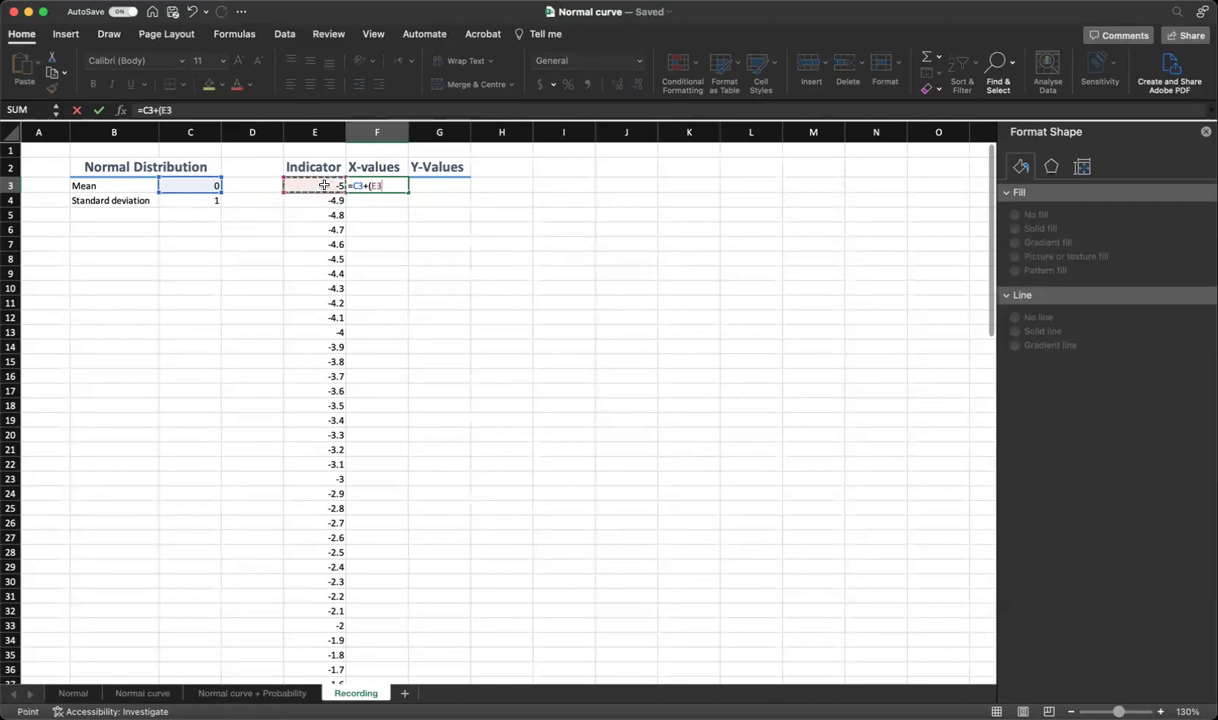
{"action": "type", "text": "*"}
{"action": "left_click", "coordinate": [198, 200]}
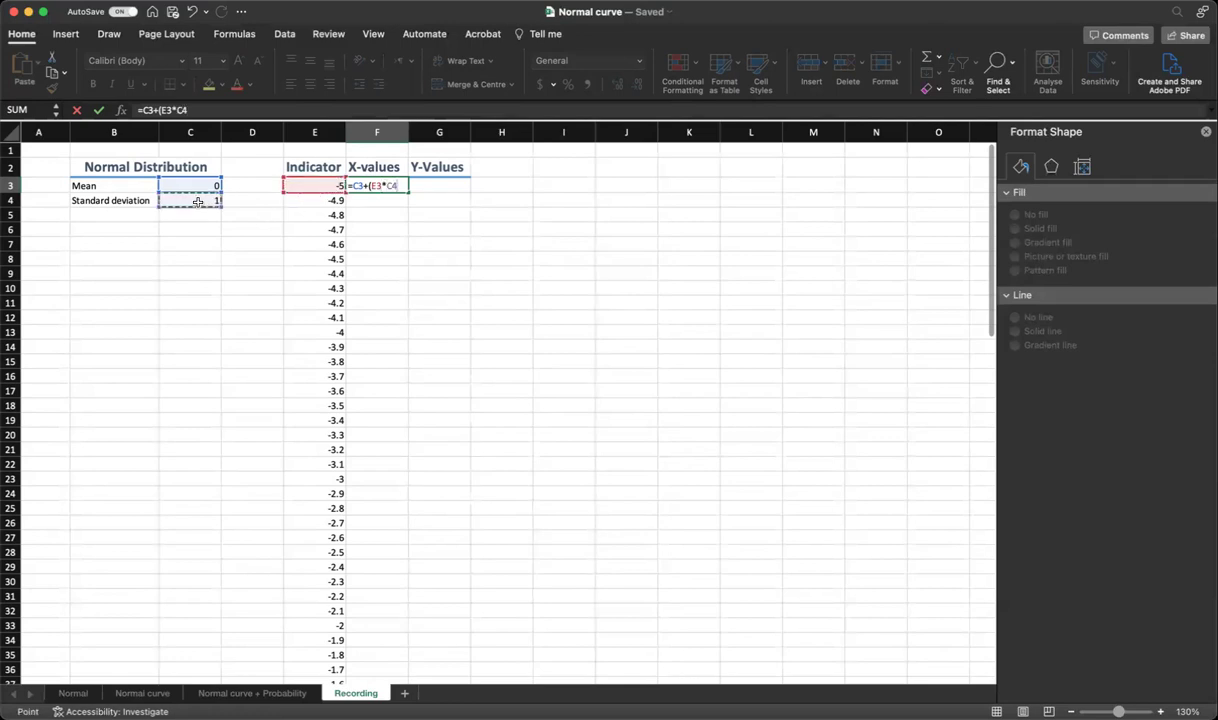
{"action": "type", "text": ")"}
{"action": "key", "text": "Return"}
{"action": "left_click", "coordinate": [385, 185]}
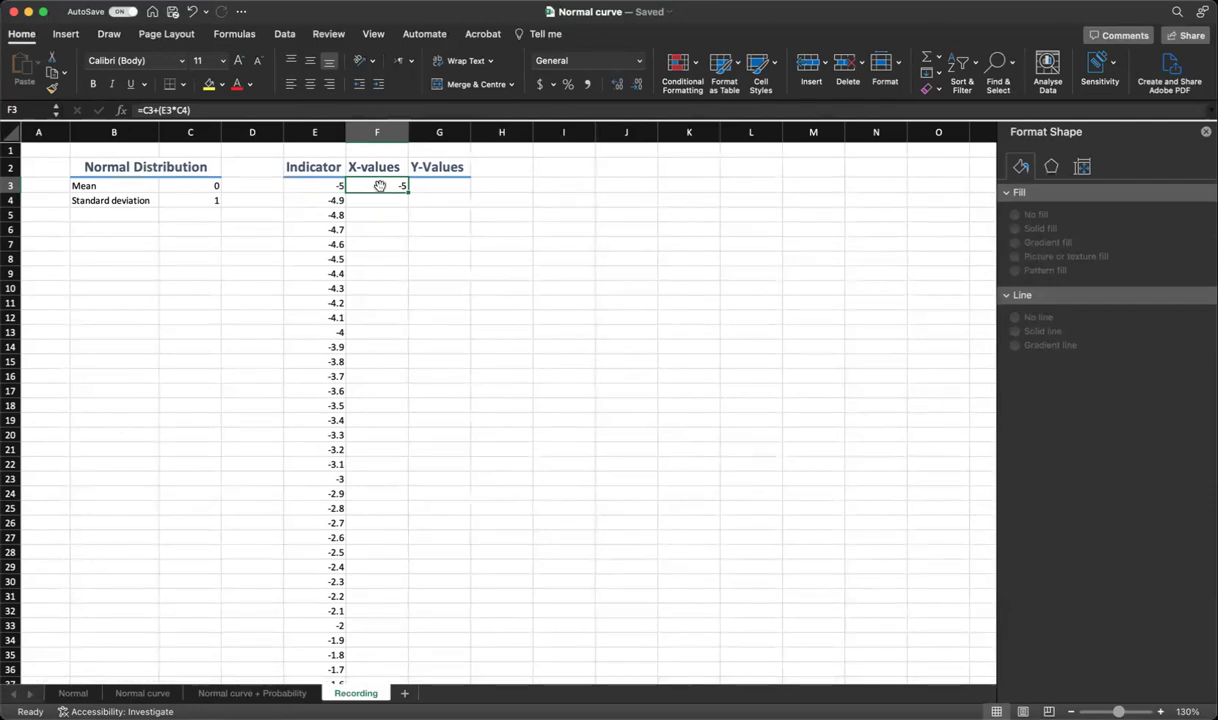
Step: Change F3's formula to =$C$3+(E3*$C$4) with locked mean and standard deviation
{"action": "left_click", "coordinate": [150, 109]}
{"action": "type", "text": "$"}
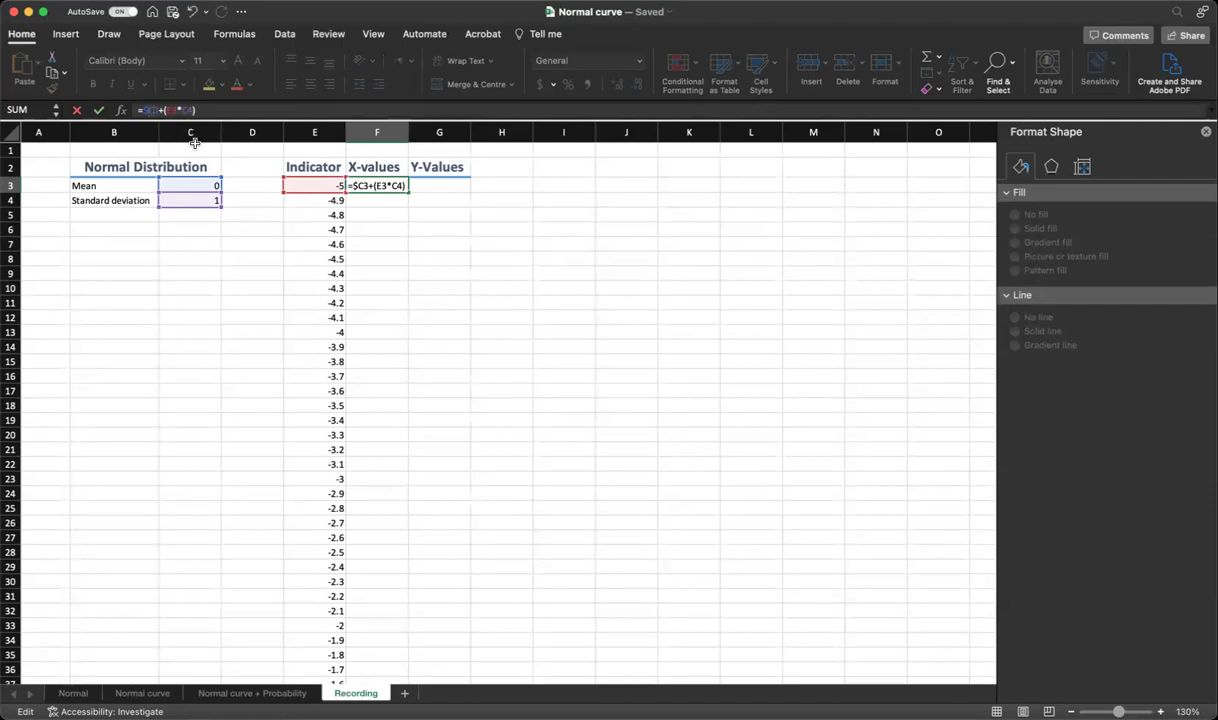
{"action": "key", "text": "Right"}
{"action": "type", "text": "$"}
{"action": "key", "text": "Right"}
{"action": "key", "text": "Right"}
{"action": "key", "text": "Right"}
{"action": "key", "text": "Right"}
{"action": "key", "text": "Right"}
{"action": "key", "text": "Right"}
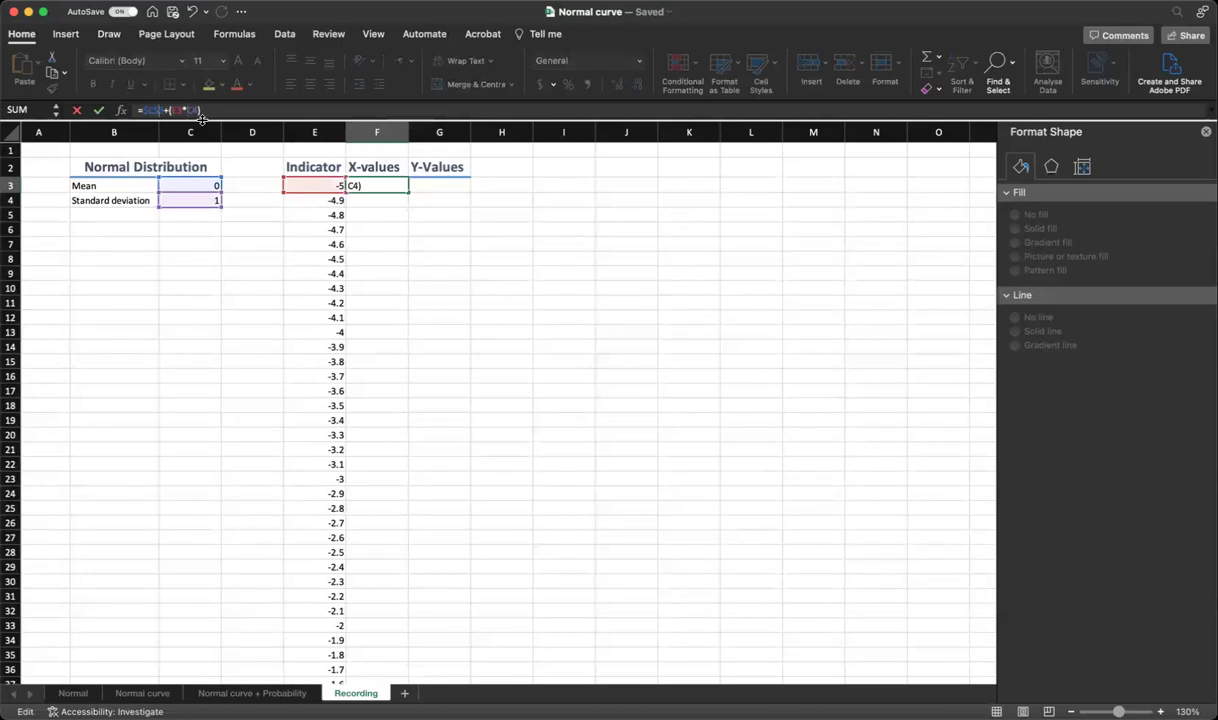
{"action": "type", "text": "$"}
{"action": "key", "text": "Right"}
{"action": "type", "text": "$"}
{"action": "key", "text": "Return"}
Step: Fill the X-value formula down column F to row 103
{"action": "left_click", "coordinate": [405, 187]}
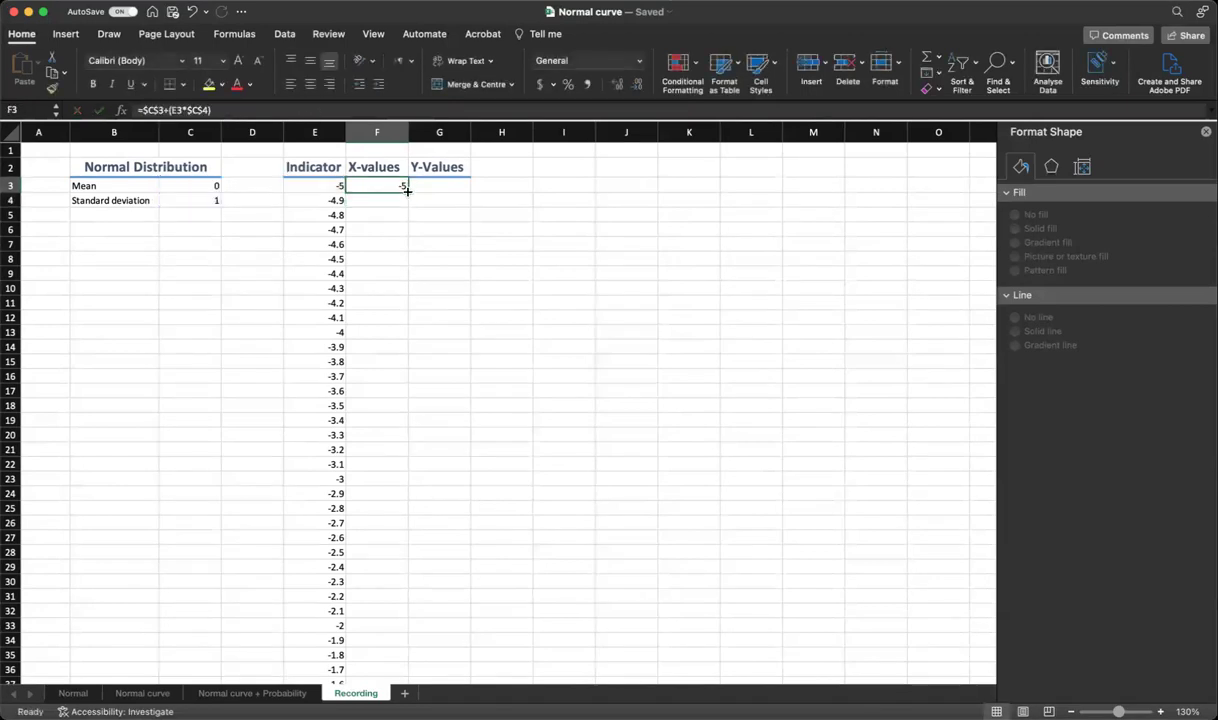
{"action": "double_click", "coordinate": [407, 187]}
{"action": "left_click", "coordinate": [401, 185]}
{"action": "key", "text": "super+z"}
{"action": "double_click", "coordinate": [408, 188]}
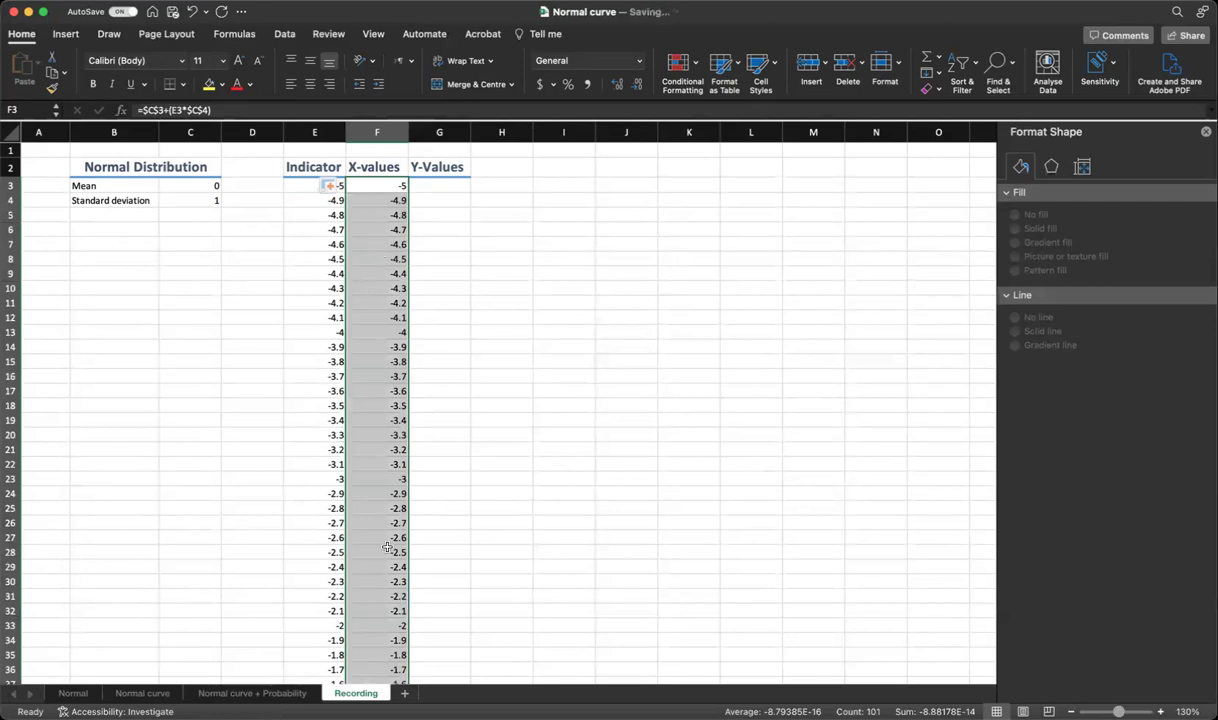
{"action": "scroll", "coordinate": [387, 547], "scroll_direction": "down", "scroll_amount": 10}
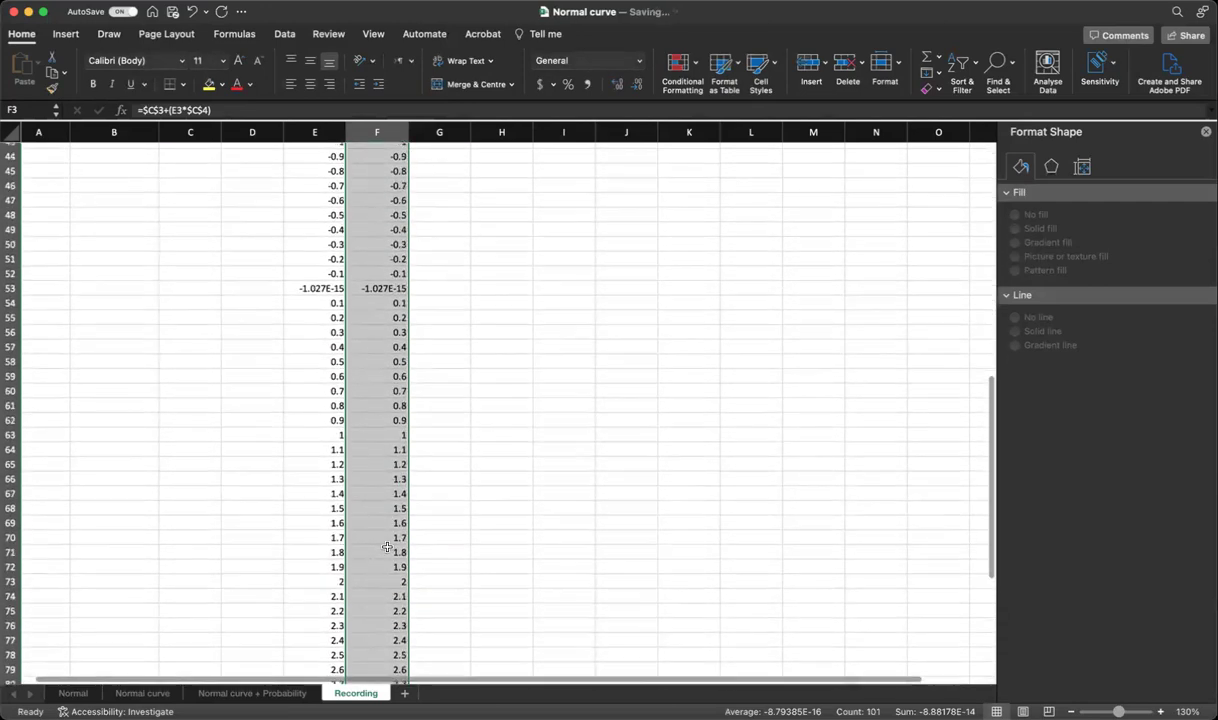
{"action": "scroll", "coordinate": [387, 547], "scroll_direction": "up", "scroll_amount": 10}
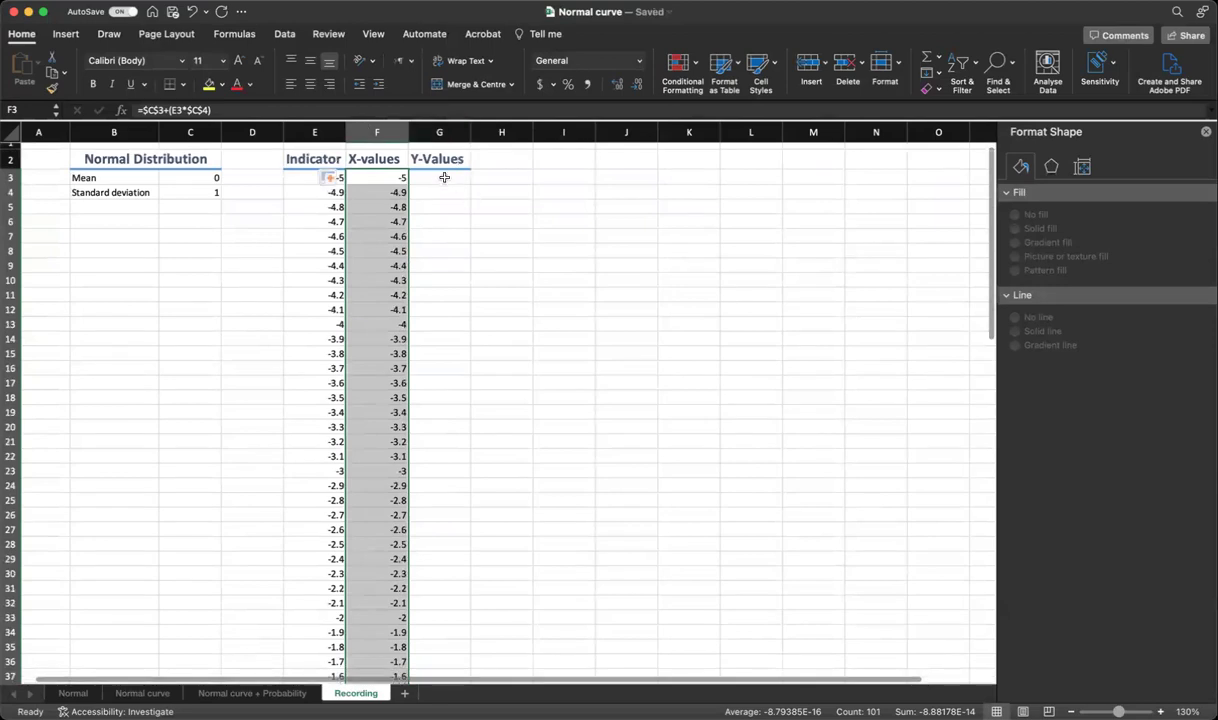
Step: Enter =NORM.DIST(F3,C3,C4,FALSE) in G3, giving 1.48672E-06
{"action": "left_click", "coordinate": [444, 176]}
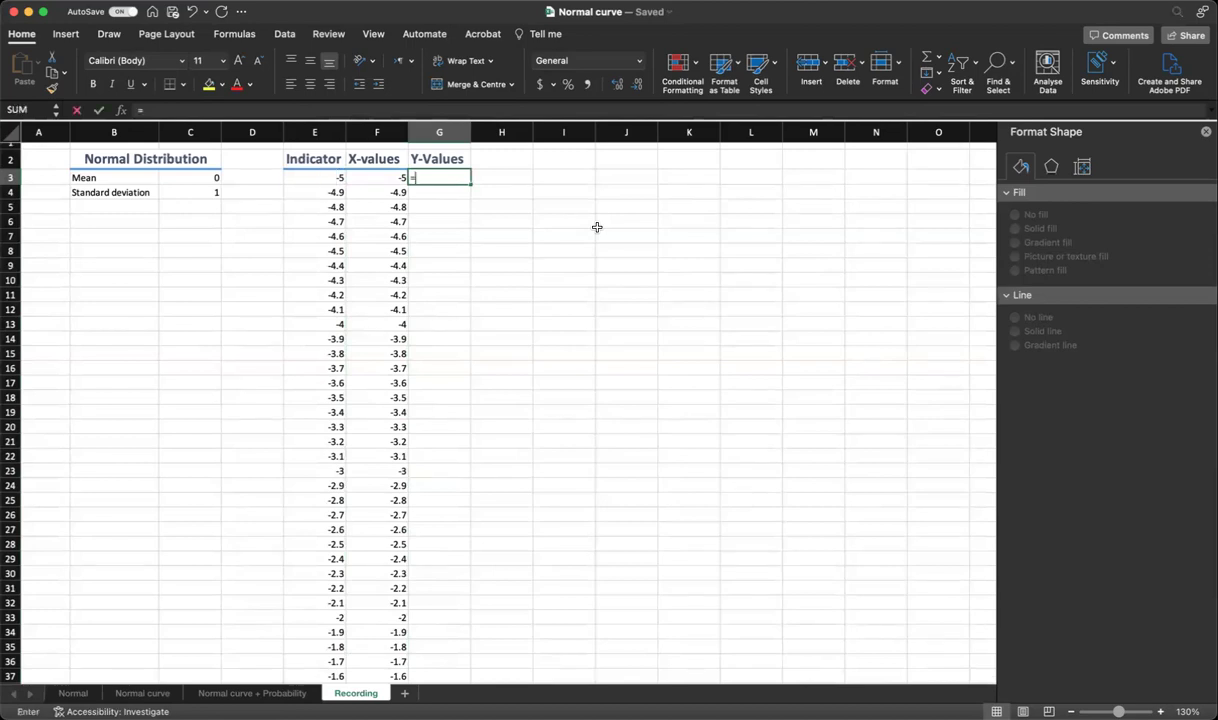
{"action": "type", "text": "=norm"}
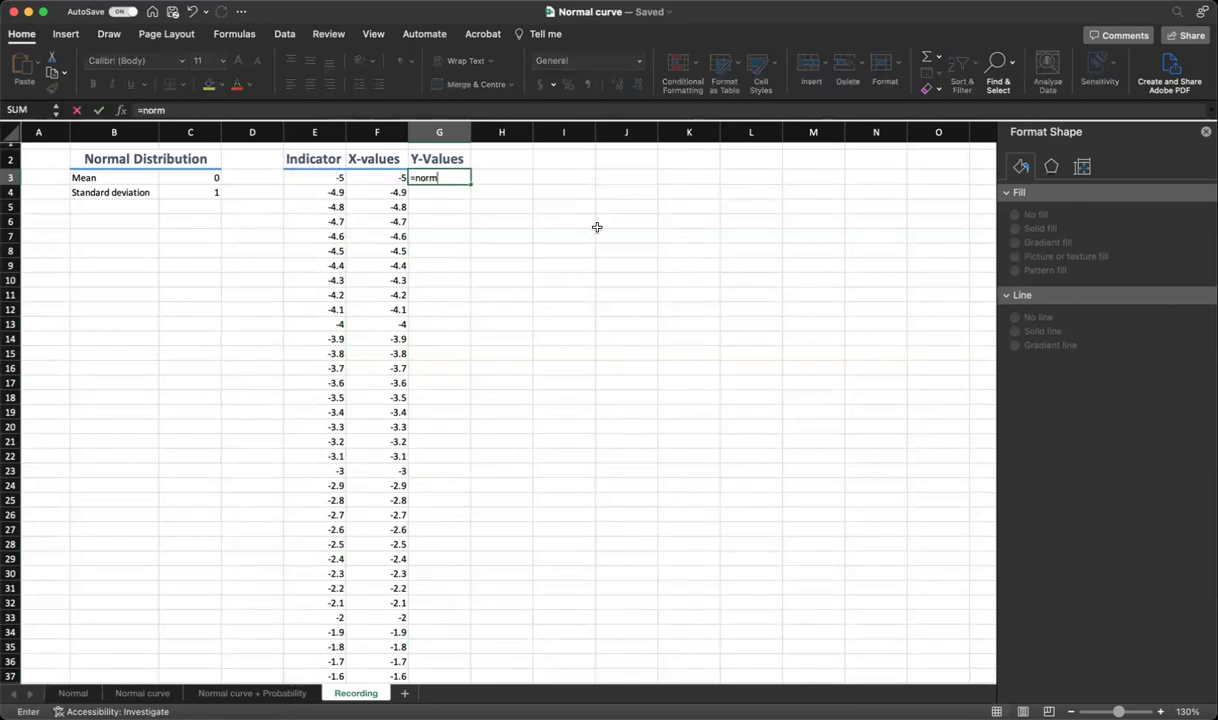
{"action": "type", "text": ".dist"}
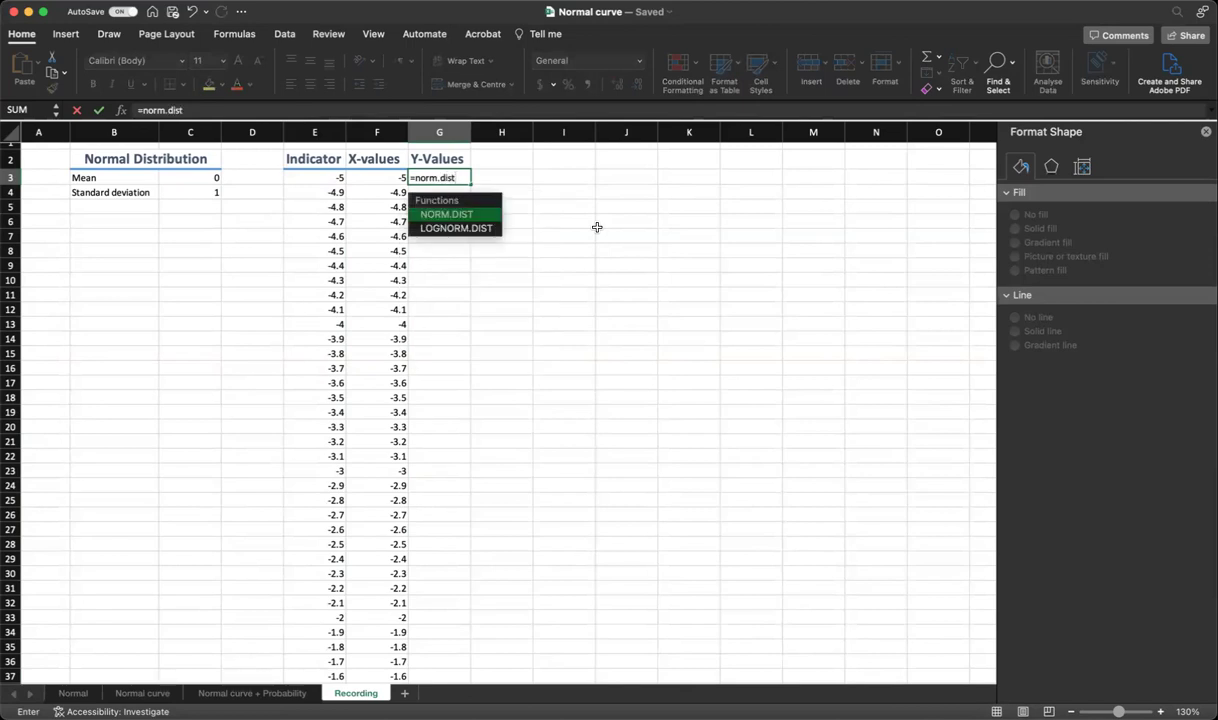
{"action": "type", "text": "("}
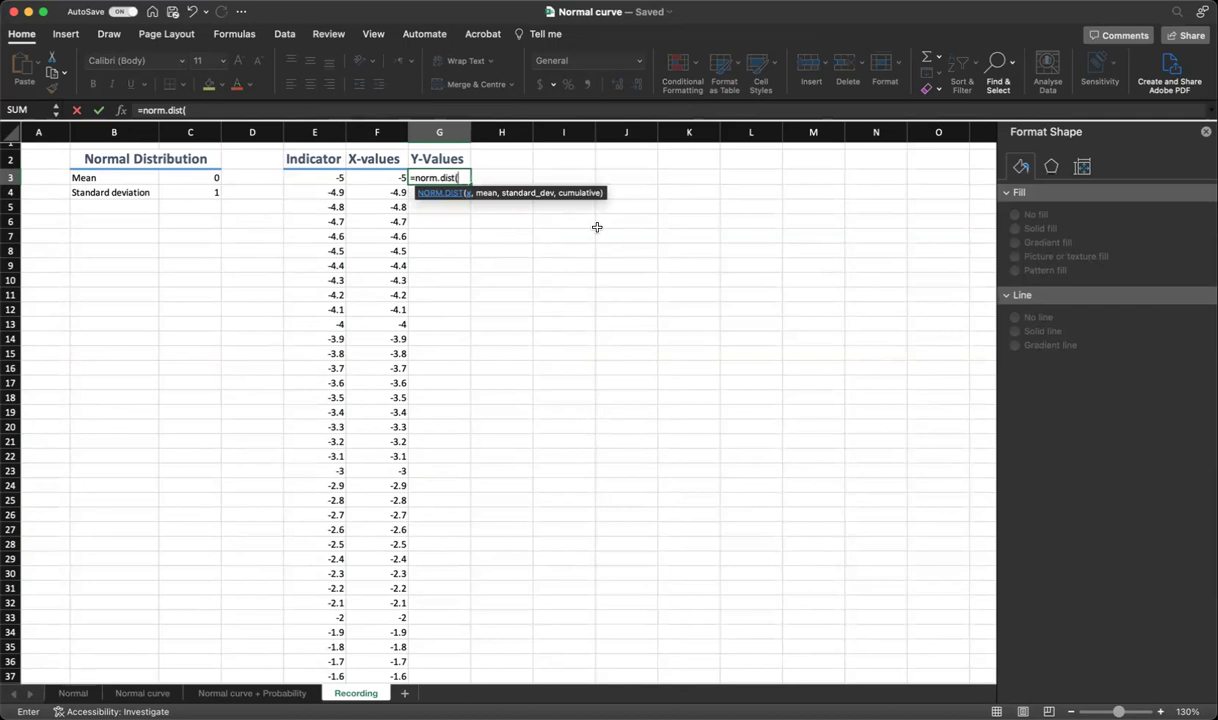
{"action": "left_click", "coordinate": [383, 177]}
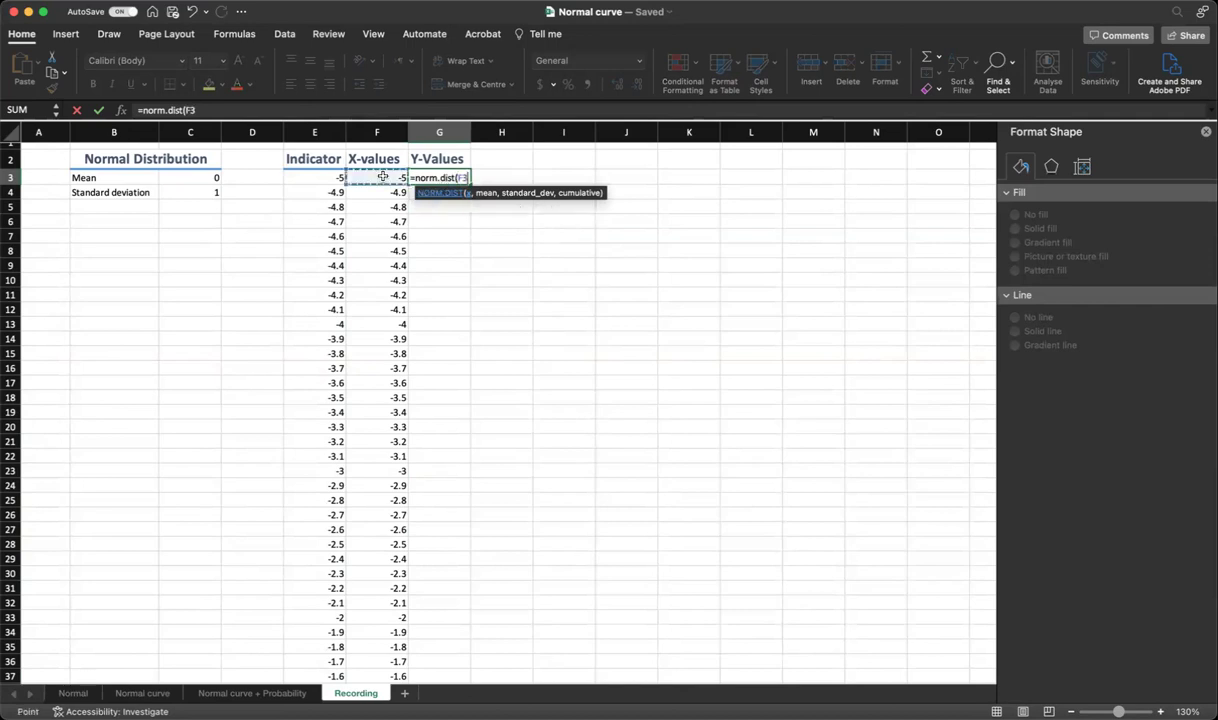
{"action": "type", "text": ","}
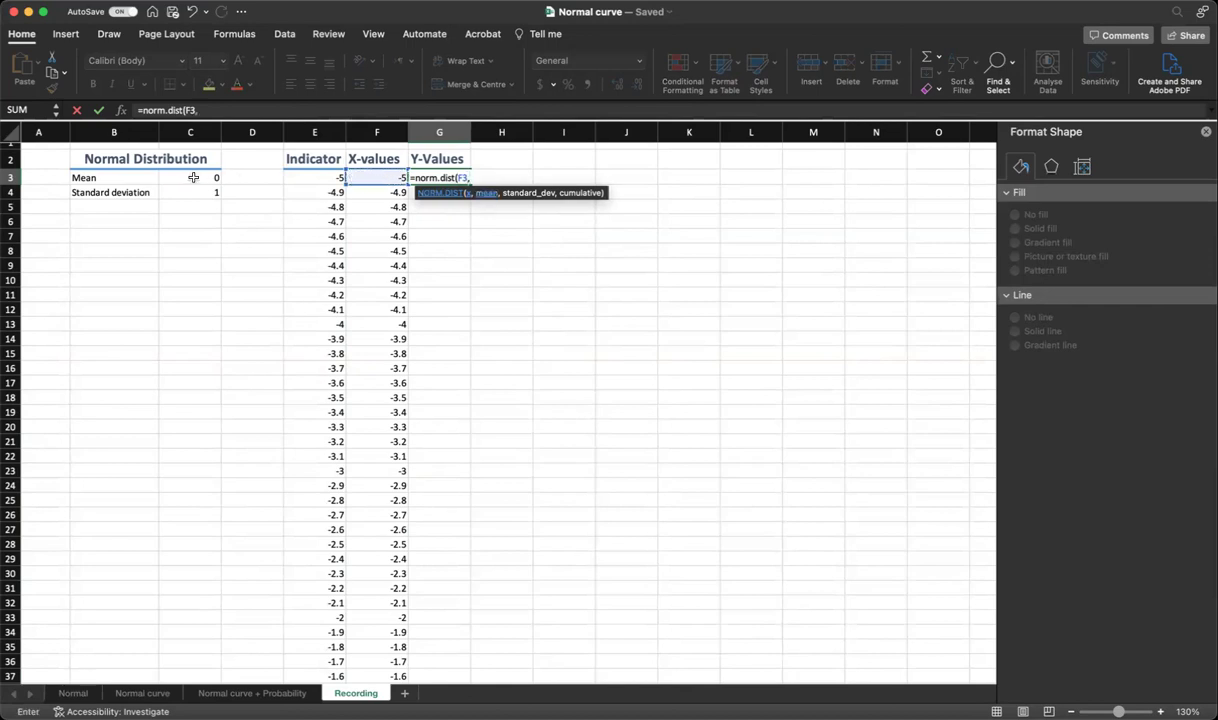
{"action": "left_click", "coordinate": [193, 177]}
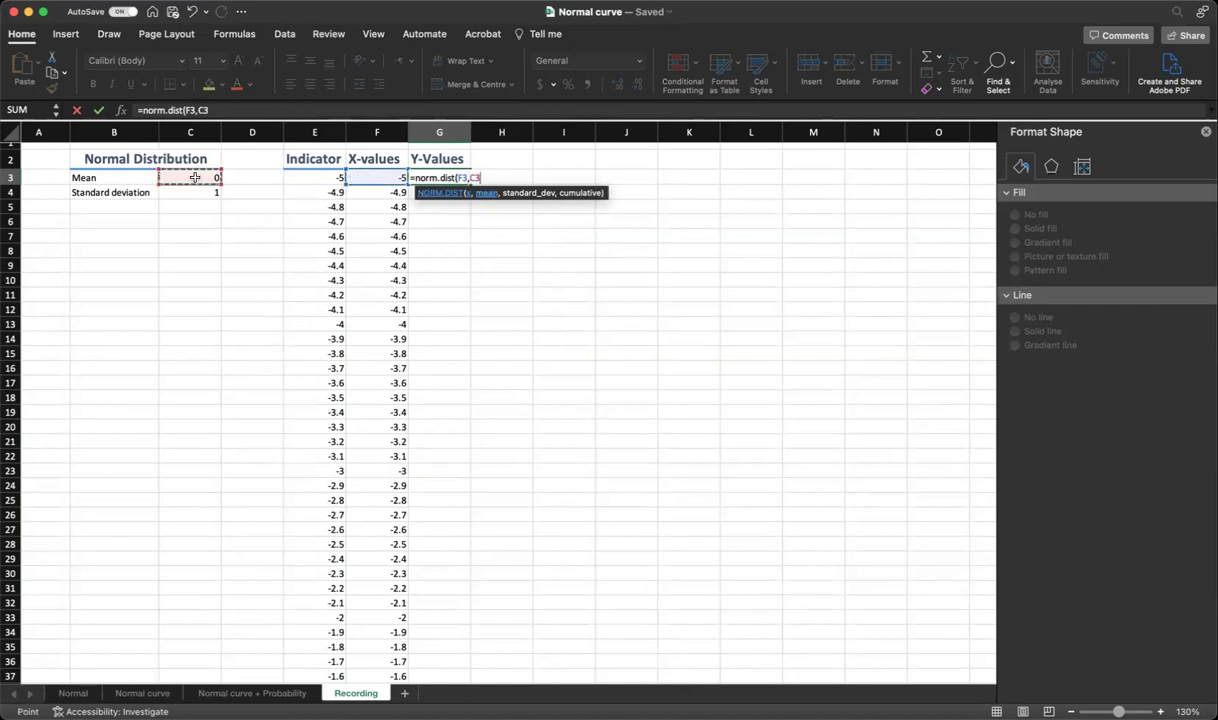
{"action": "type", "text": ","}
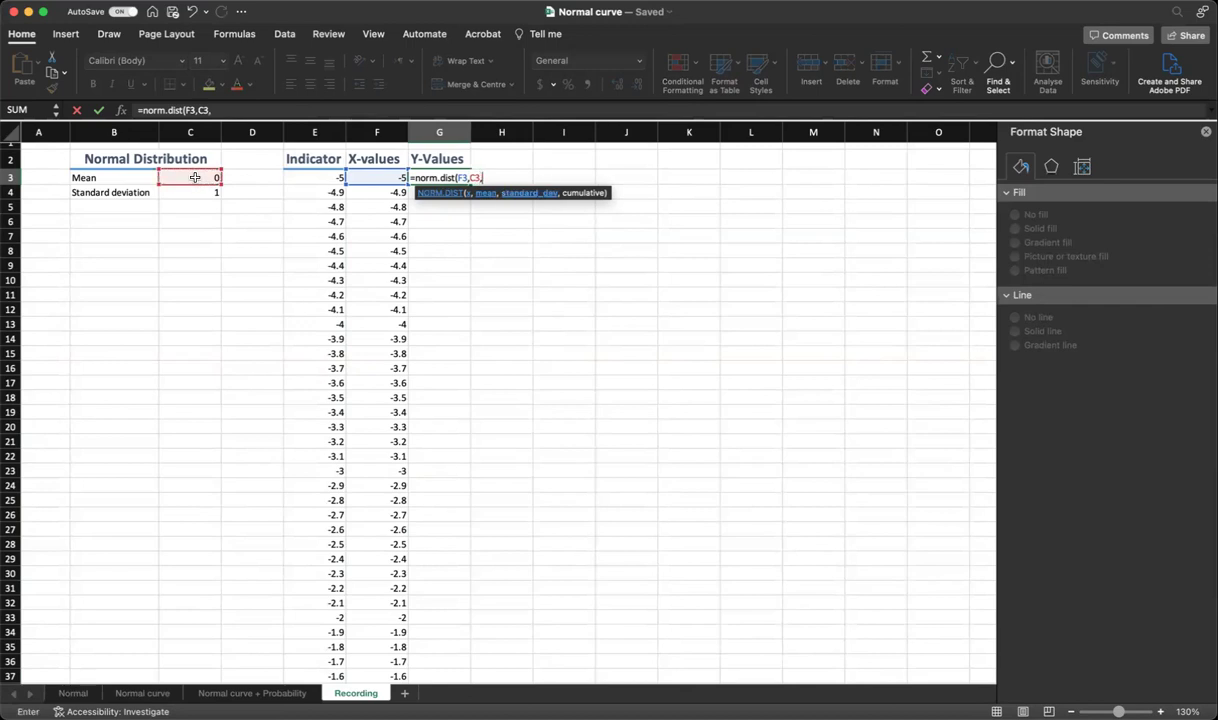
{"action": "left_click", "coordinate": [187, 193]}
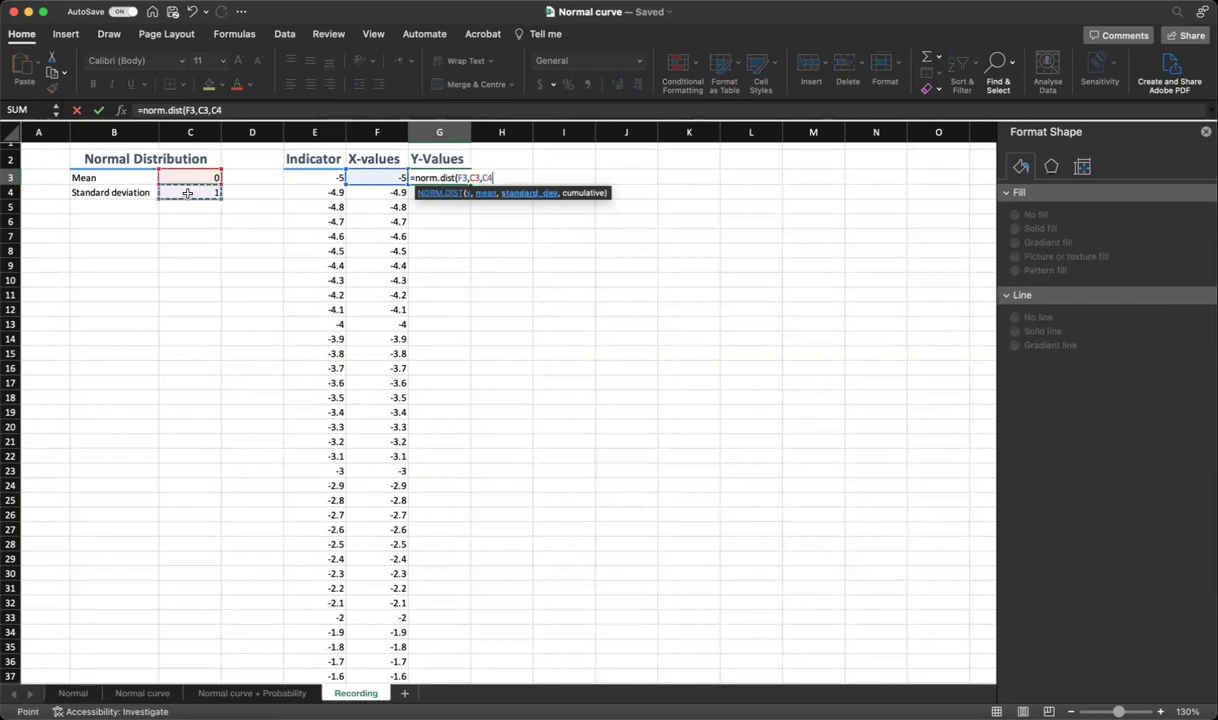
{"action": "type", "text": ",False"}
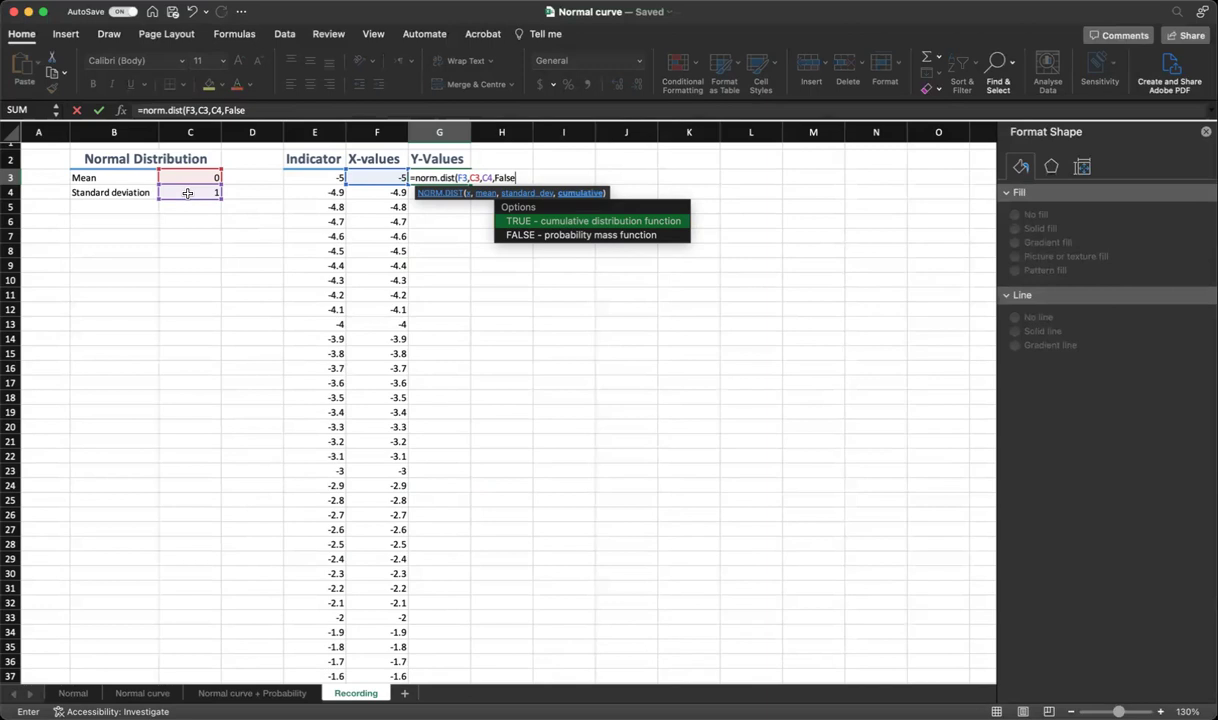
{"action": "type", "text": ")"}
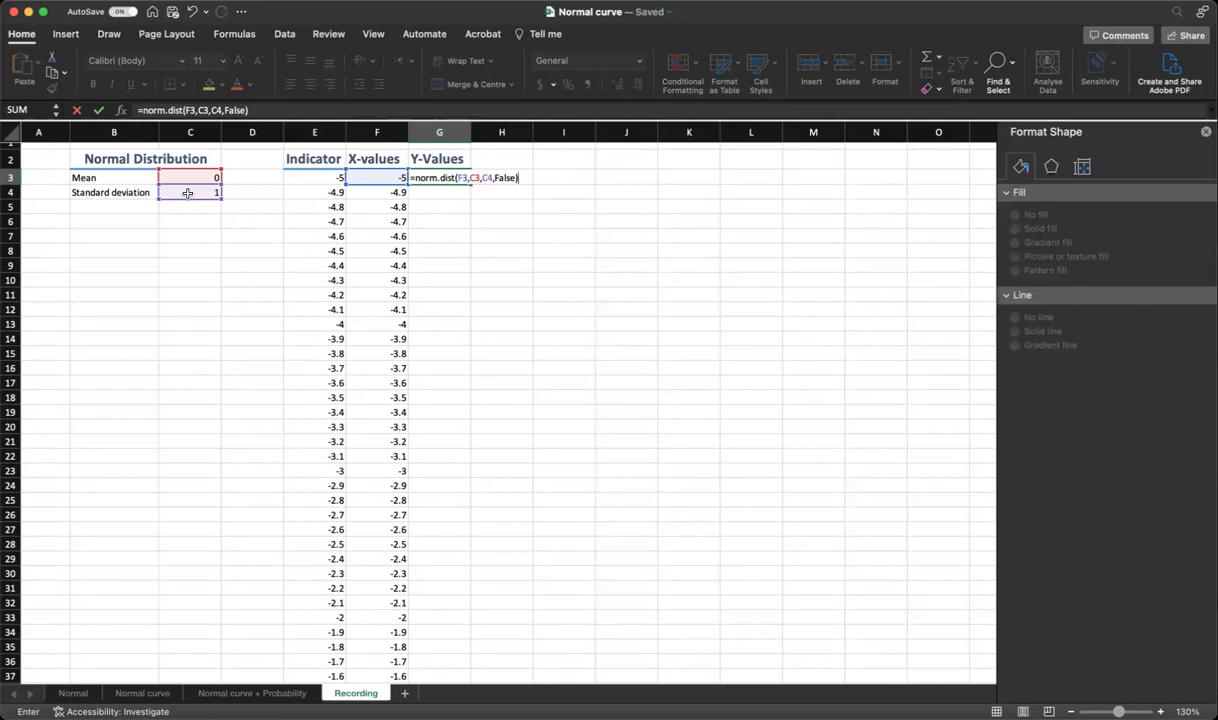
{"action": "key", "text": "Return"}
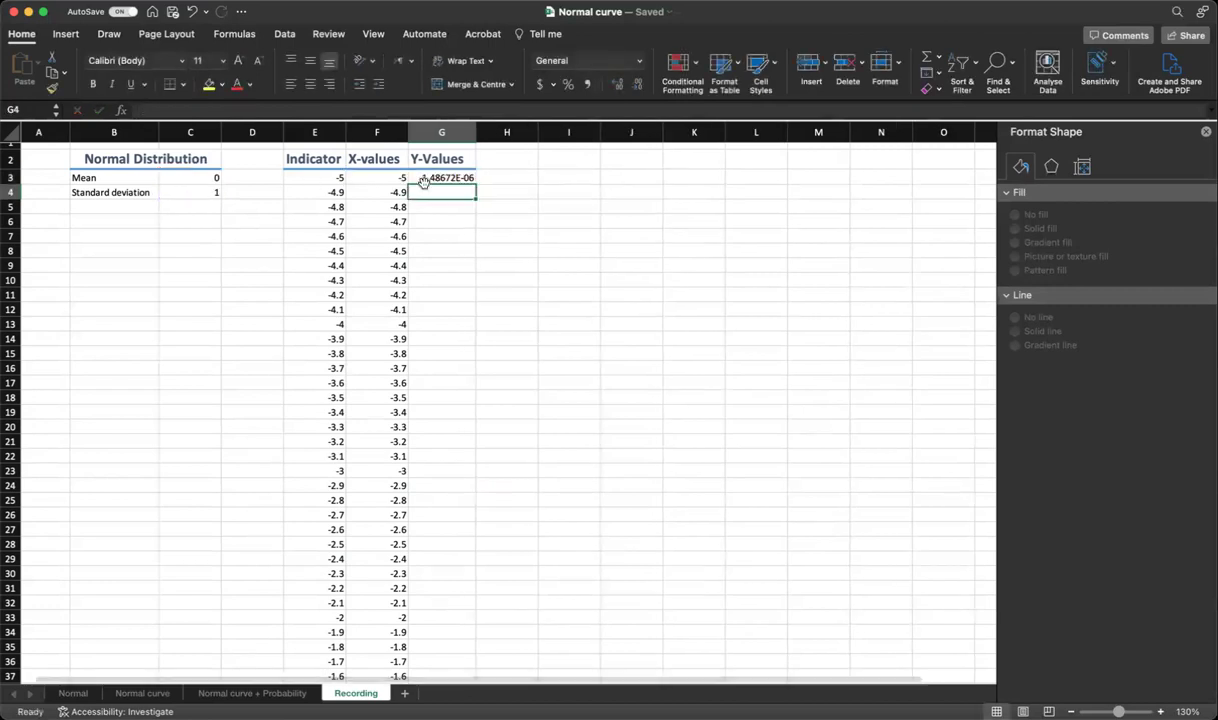
Step: Edit G3's formula to =NORM.DIST(F3,$C$3,$C$4,FALSE)
{"action": "left_click", "coordinate": [441, 177]}
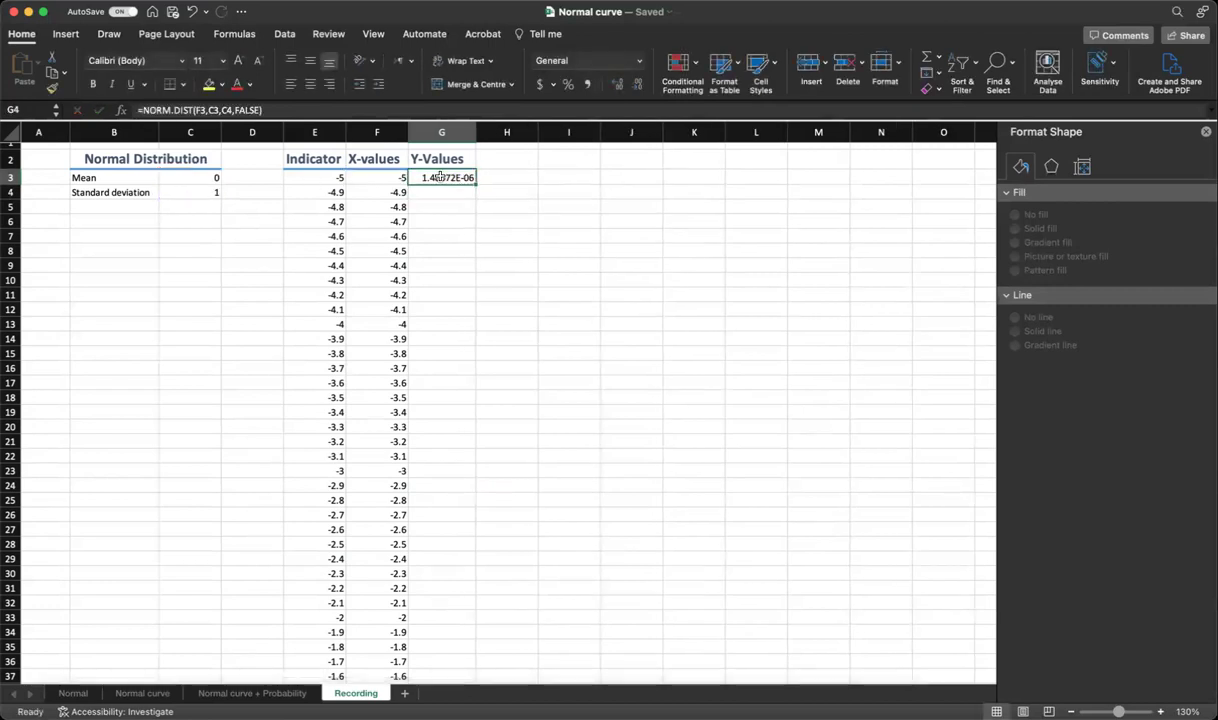
{"action": "left_click", "coordinate": [209, 110]}
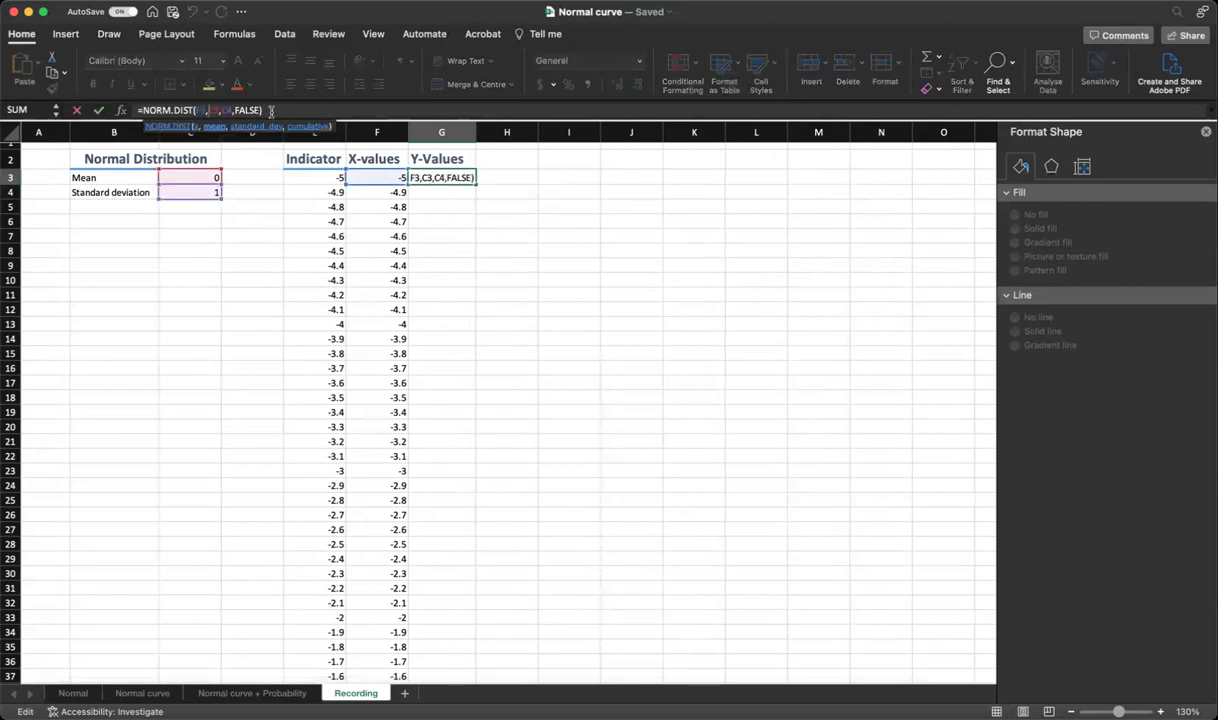
{"action": "left_click", "coordinate": [207, 110]}
{"action": "type", "text": "$C"}
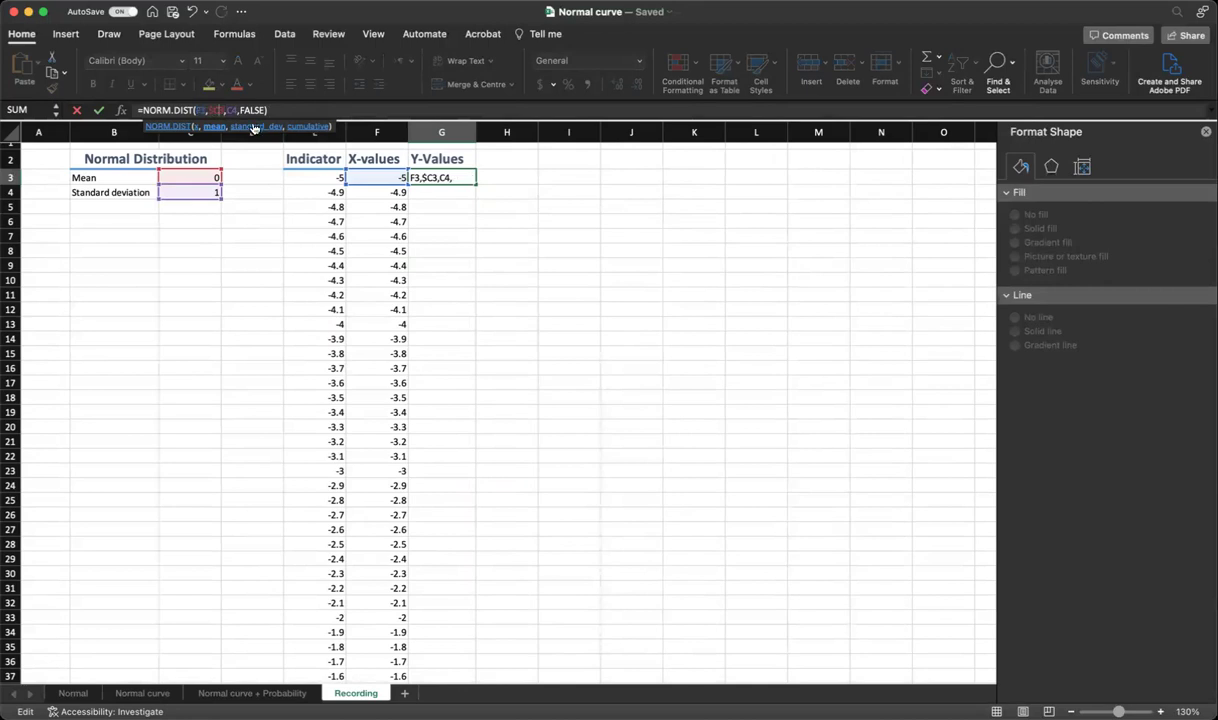
{"action": "type", "text": "$"}
{"action": "left_click", "coordinate": [233, 110]}
{"action": "type", "text": "$"}
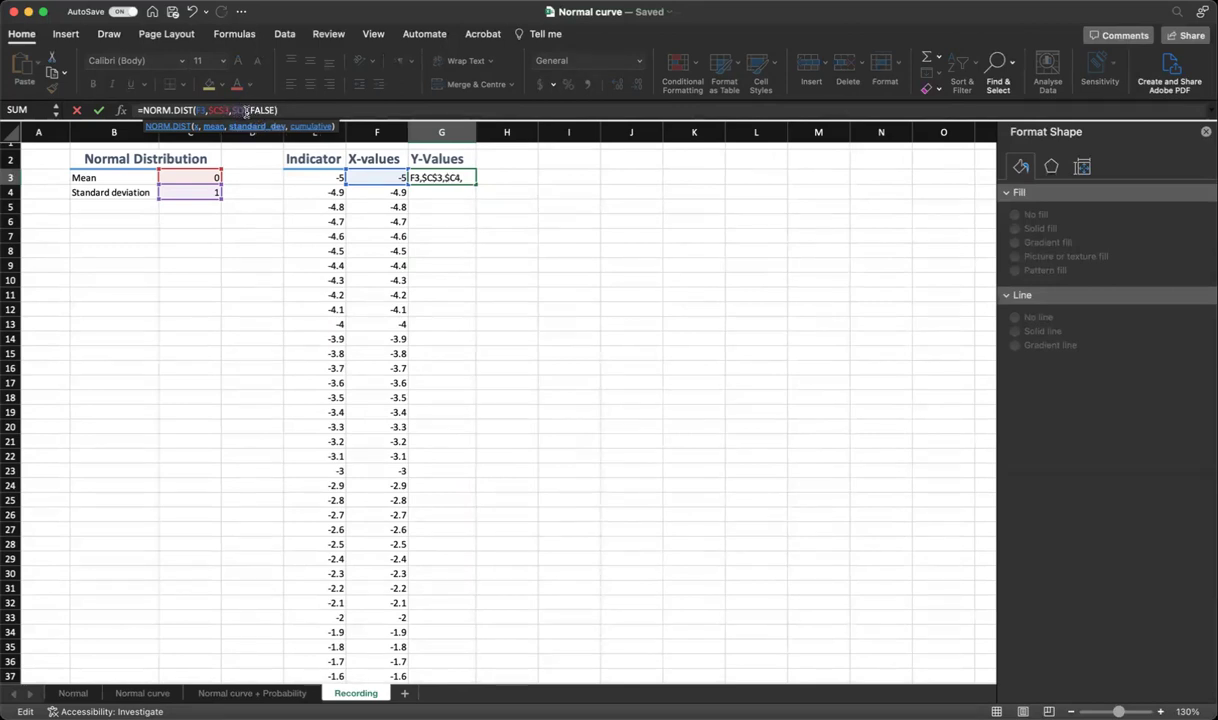
{"action": "left_click", "coordinate": [246, 111]}
{"action": "type", "text": "$"}
{"action": "key", "text": "Return"}
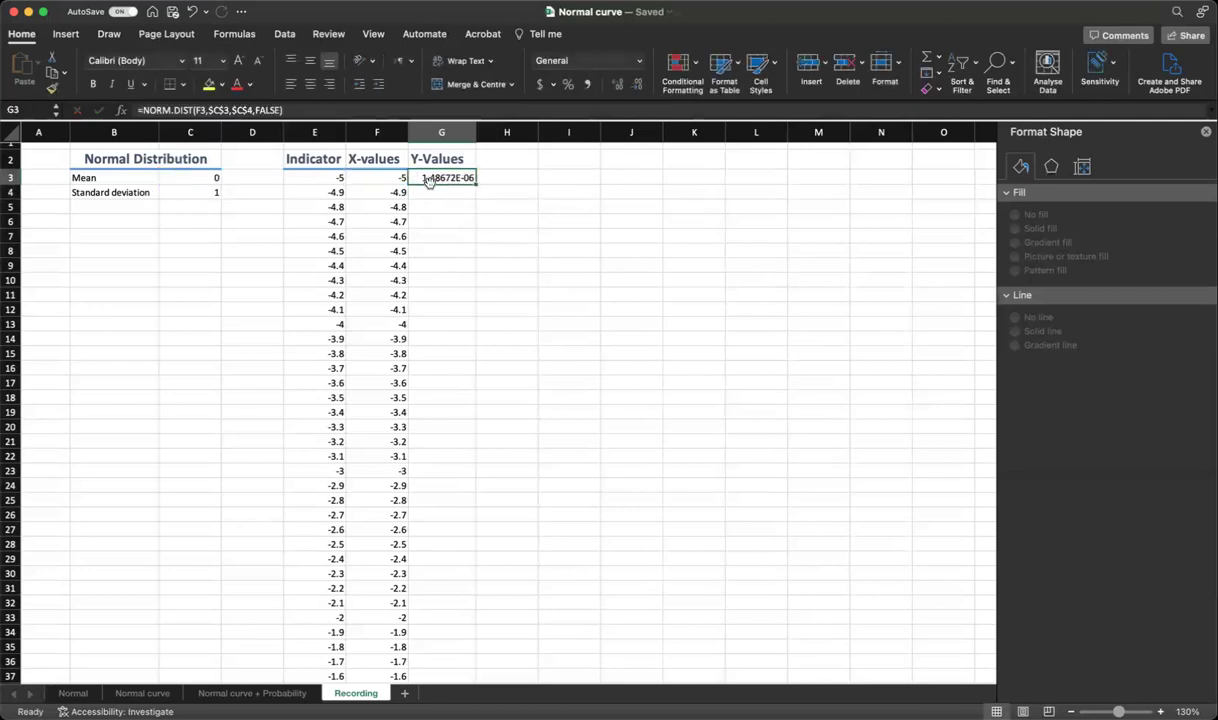
Step: Fill the NORM.DIST formula down column G to row 103
{"action": "double_click", "coordinate": [475, 184]}
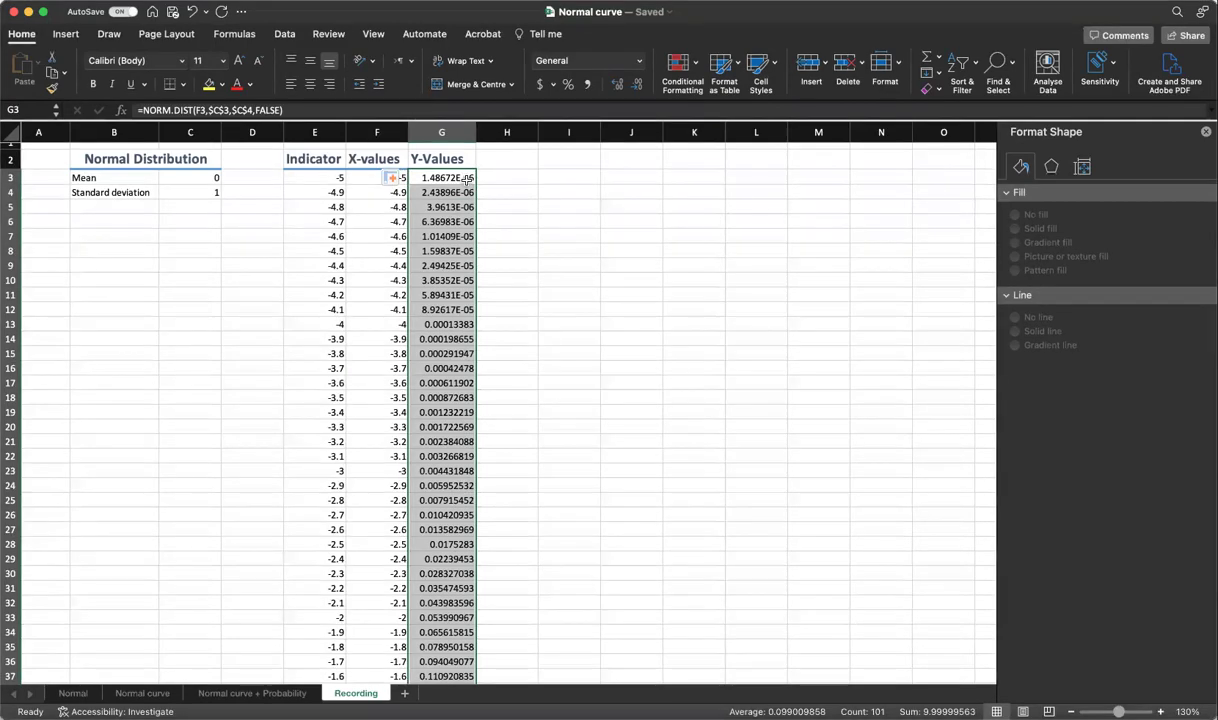
{"action": "key", "text": "super+z"}
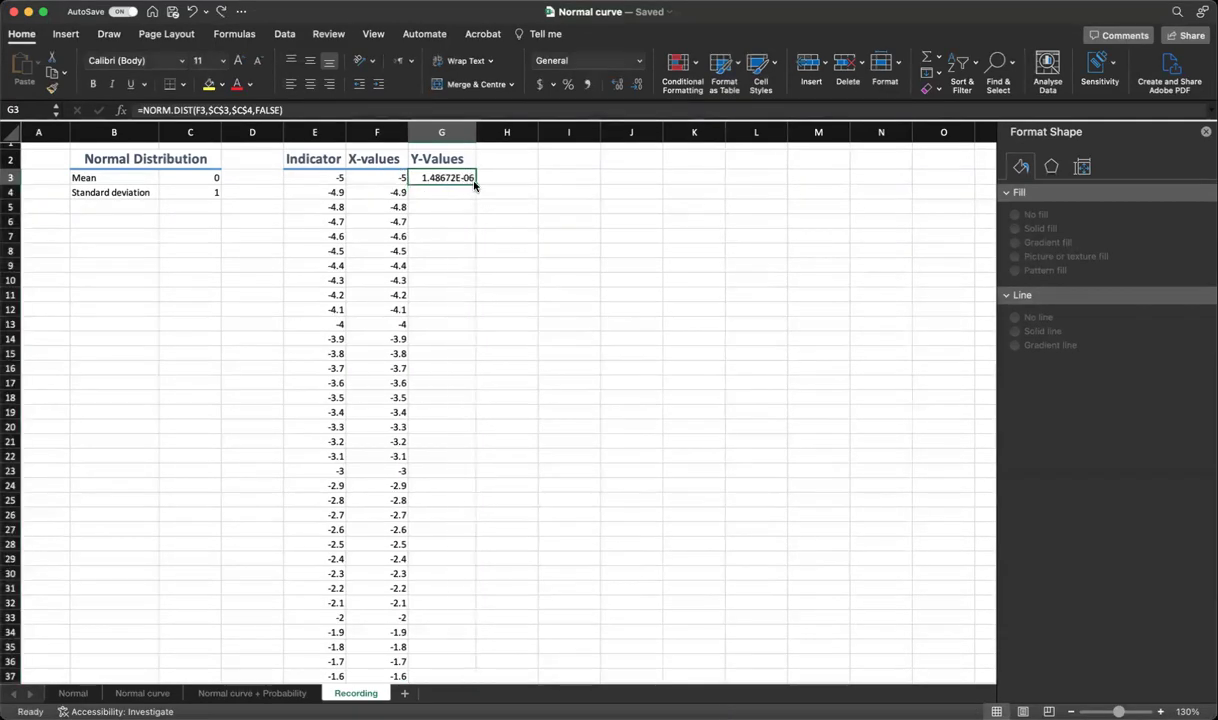
{"action": "double_click", "coordinate": [474, 183]}
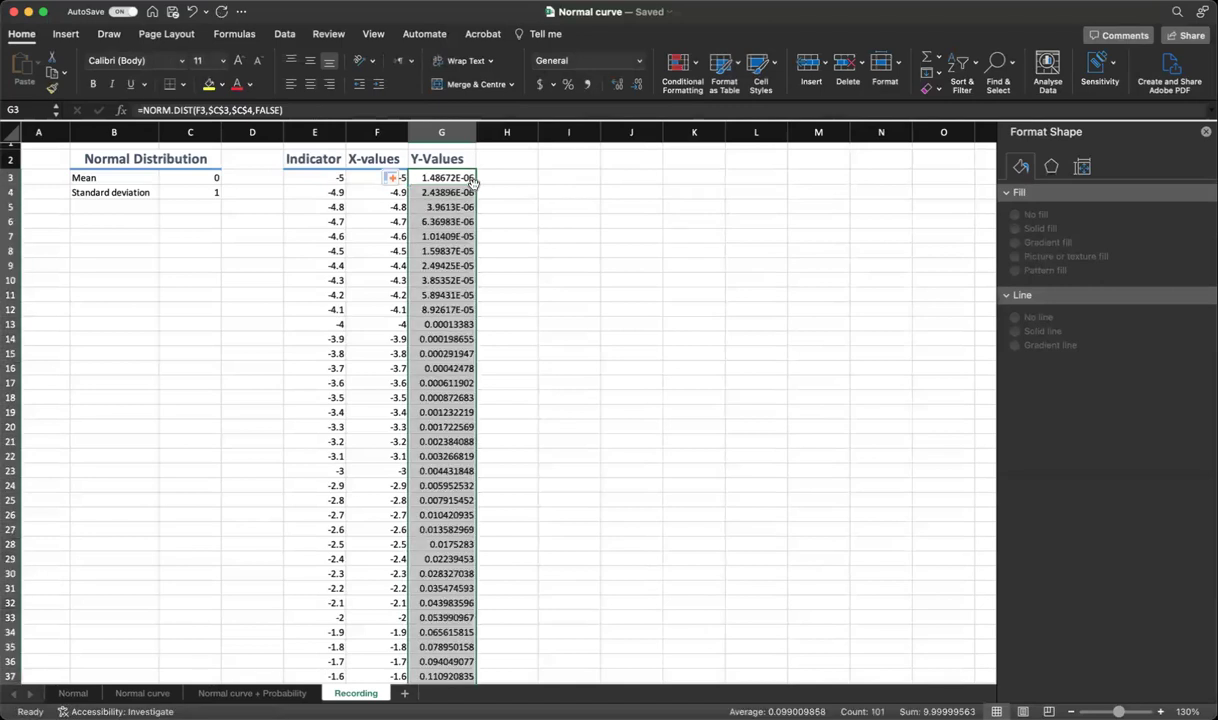
{"action": "left_click", "coordinate": [330, 178]}
Step: Format E3:G103 as Number with three decimal places
{"action": "key", "text": "shift+Right"}
{"action": "key", "text": "shift+Right"}
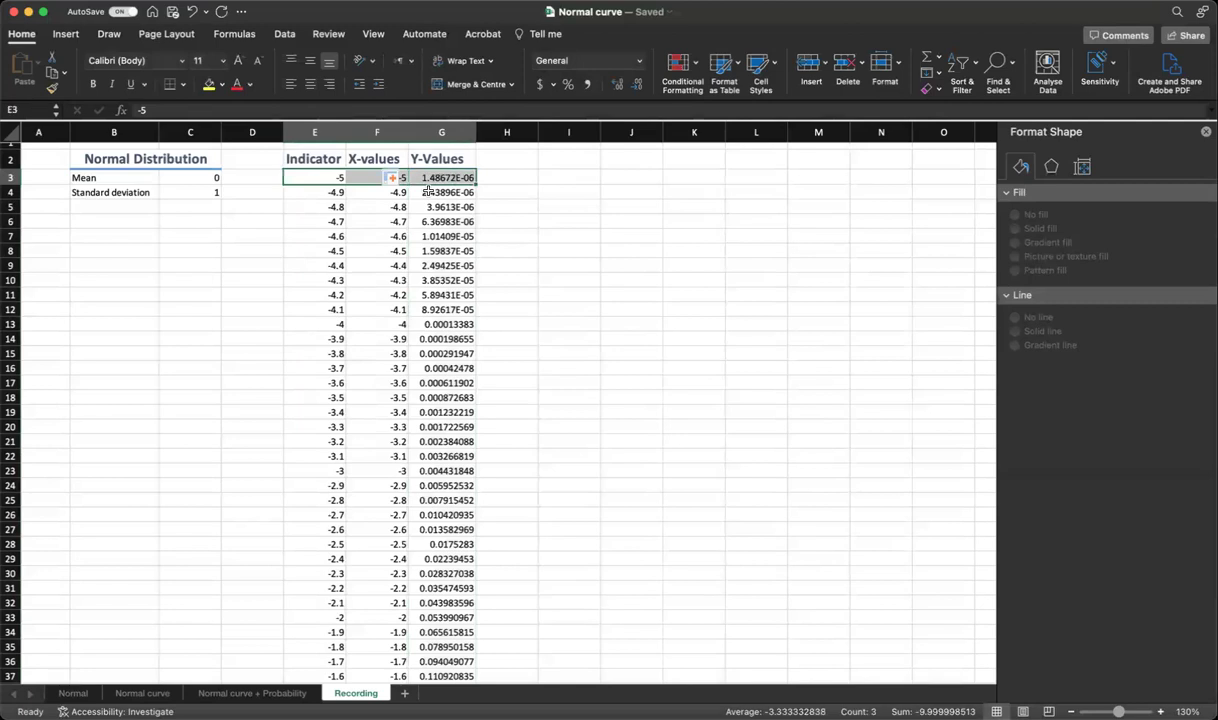
{"action": "key", "text": "super+shift+Down"}
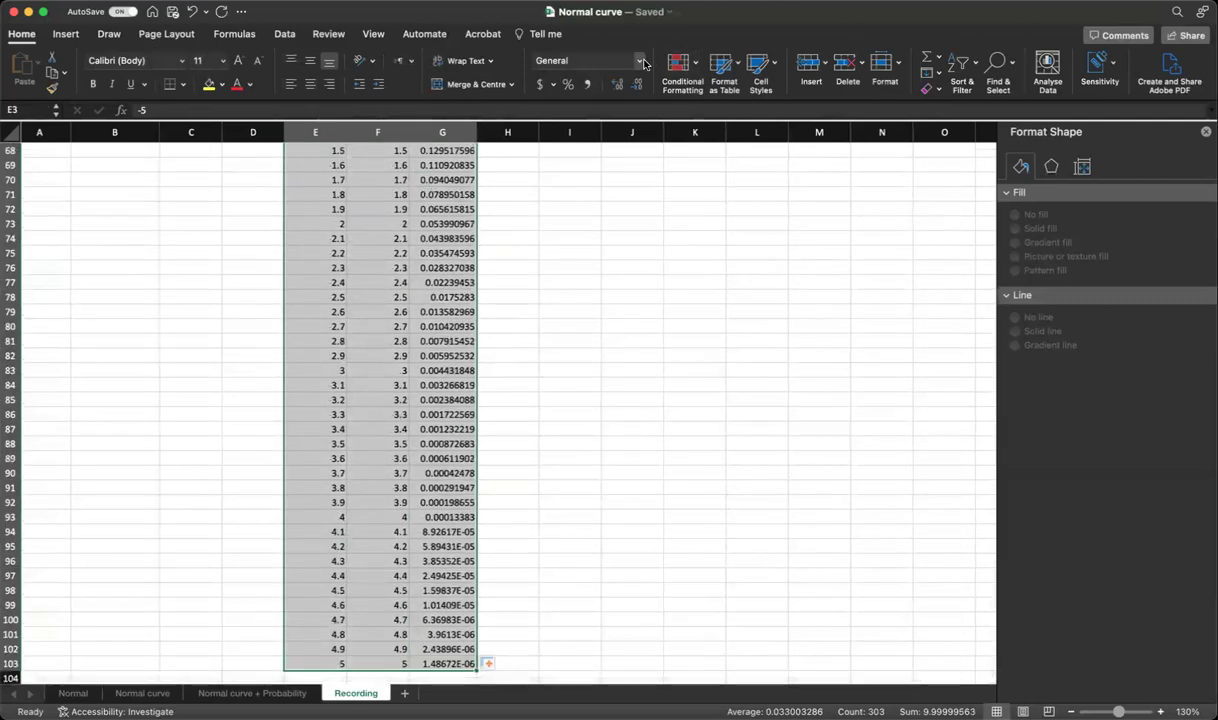
{"action": "left_click", "coordinate": [613, 61]}
{"action": "left_click", "coordinate": [615, 113]}
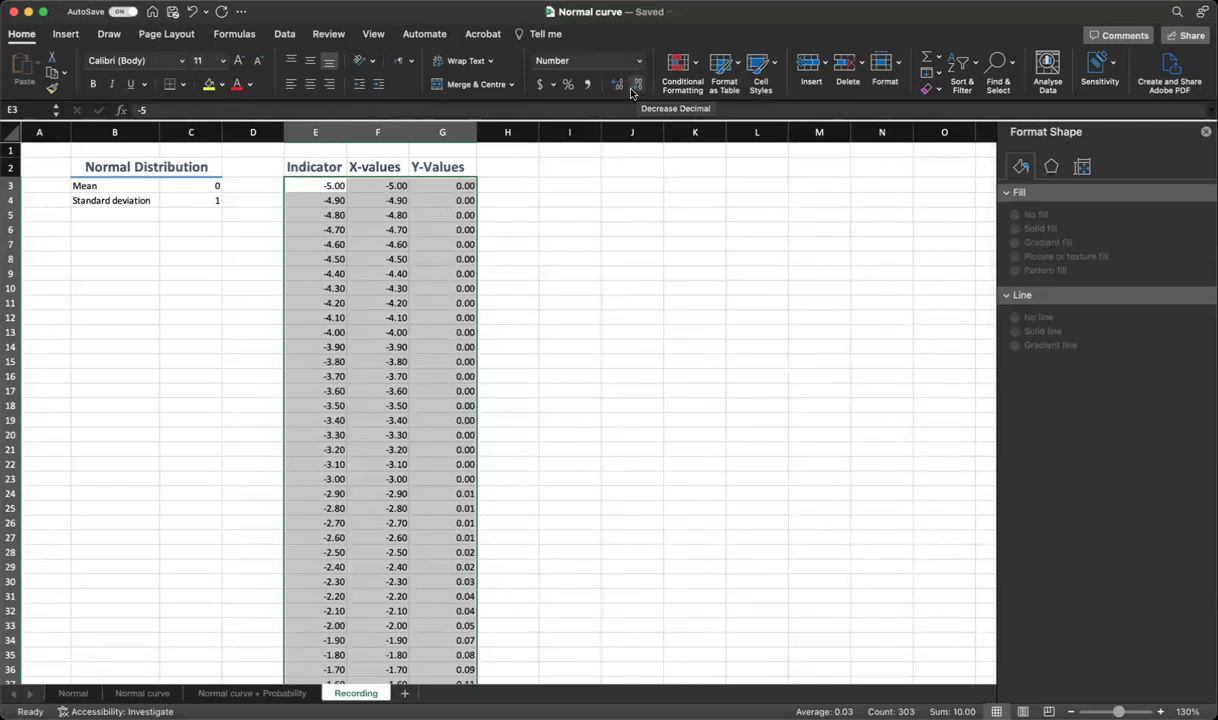
{"action": "left_click", "coordinate": [637, 86]}
{"action": "left_click", "coordinate": [617, 86]}
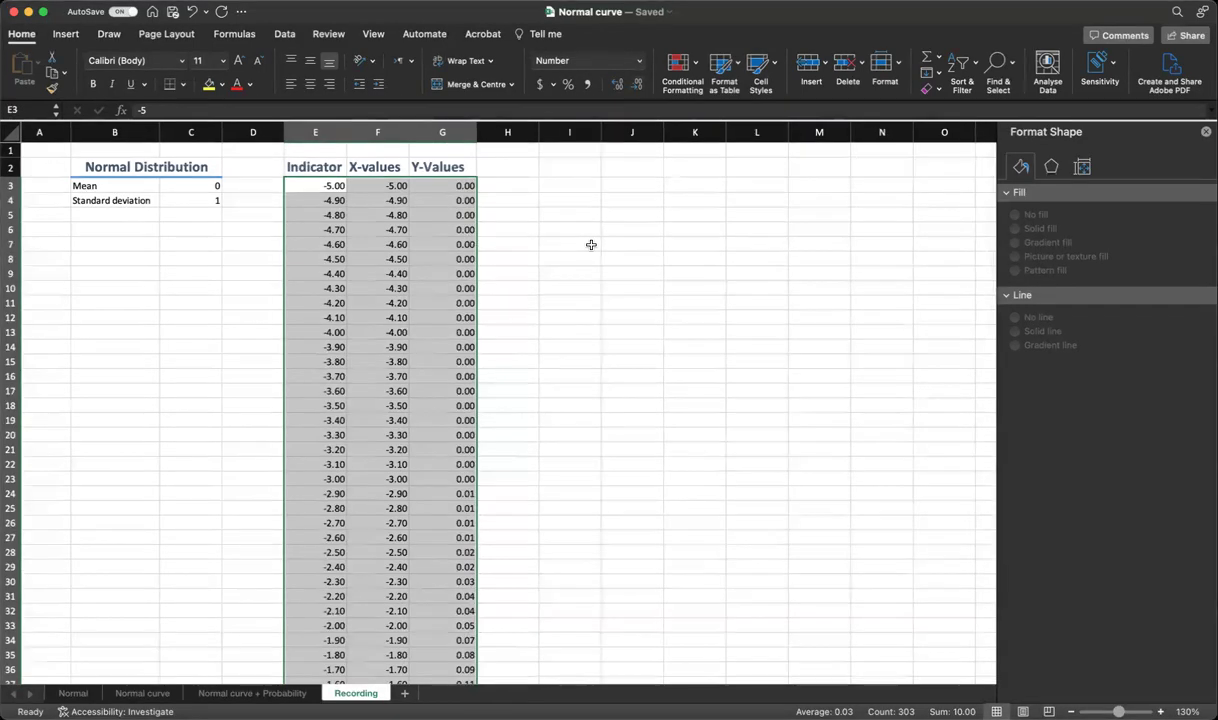
{"action": "scroll", "coordinate": [593, 245], "scroll_direction": "right", "scroll_amount": 1}
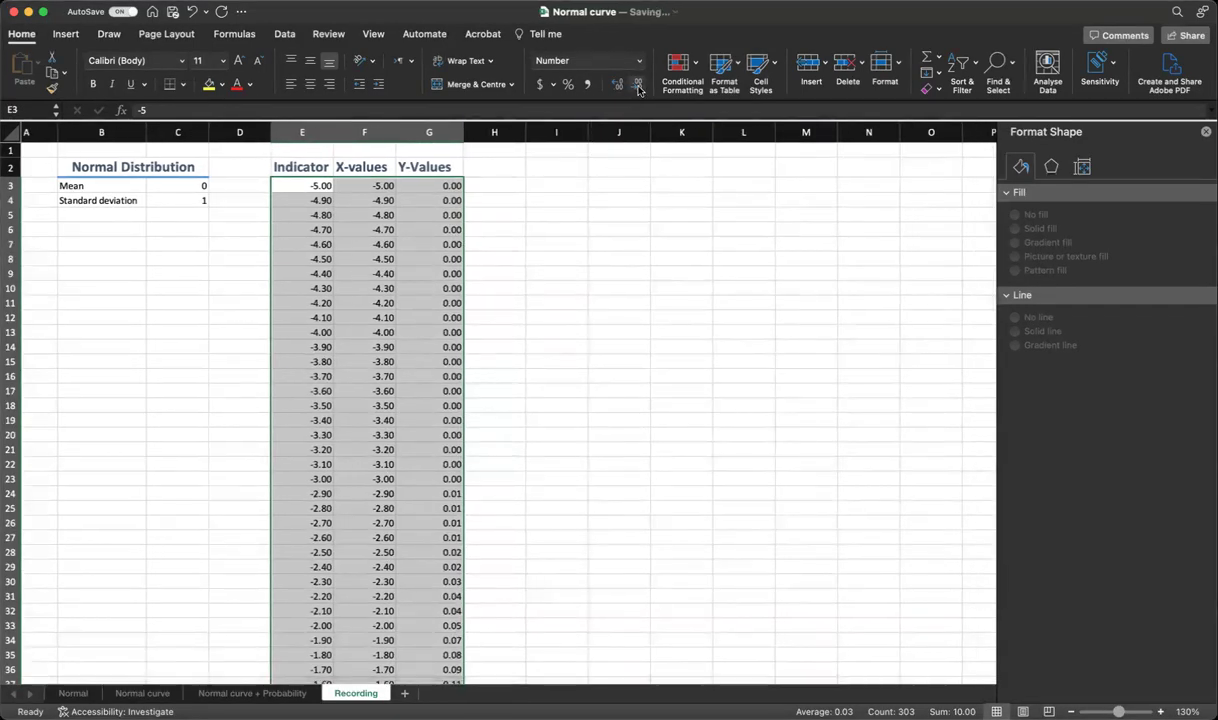
{"action": "left_click", "coordinate": [617, 87]}
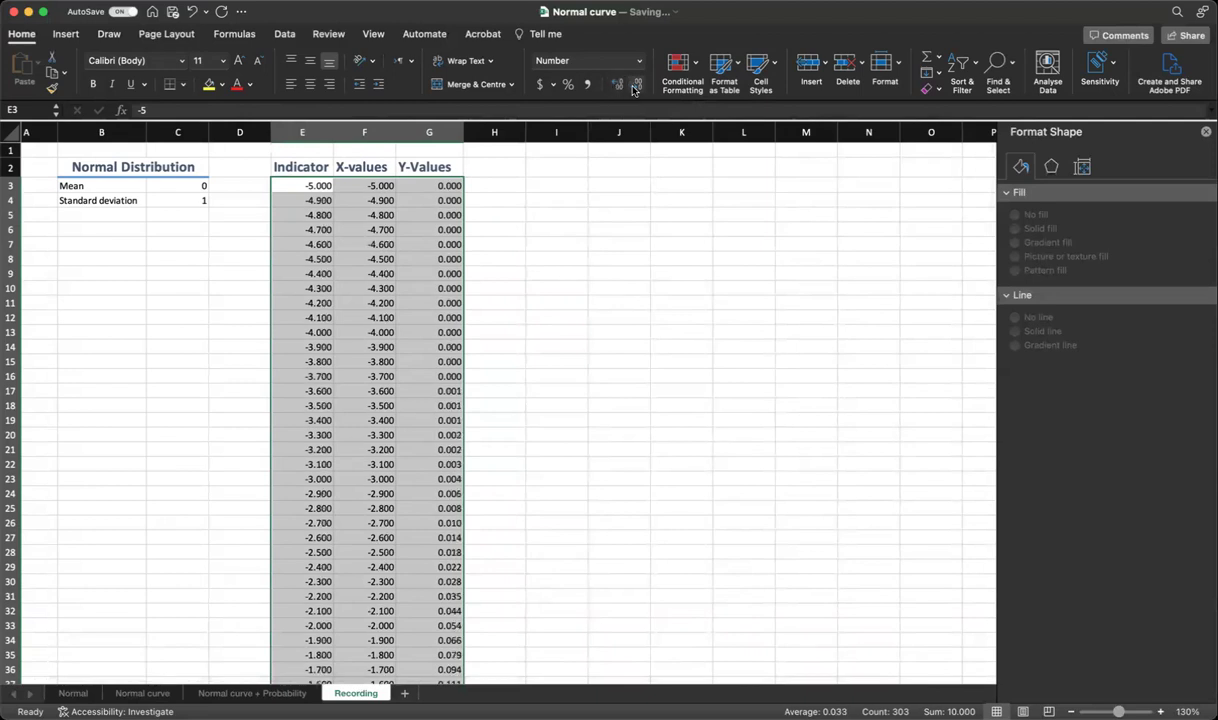
{"action": "left_click", "coordinate": [637, 84]}
{"action": "left_click", "coordinate": [617, 84]}
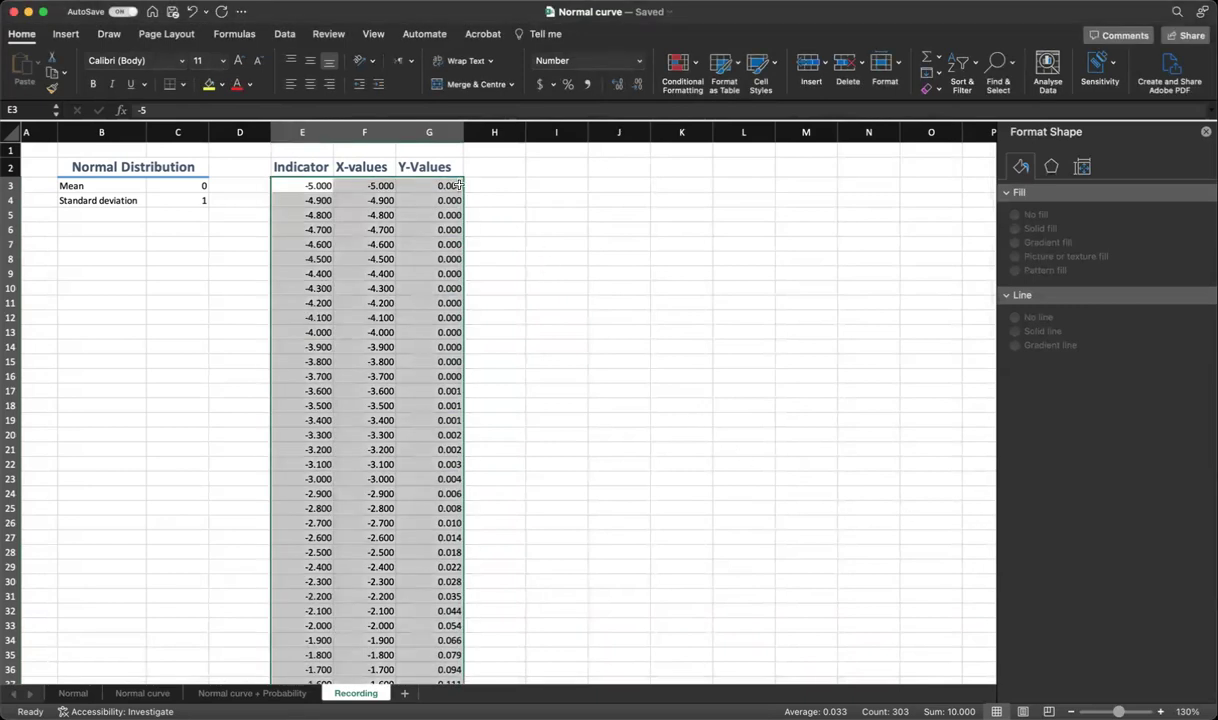
Step: Insert a 2-D line chart of the Y-Values column, then move it beside the table and enlarge it
{"action": "left_click", "coordinate": [426, 166]}
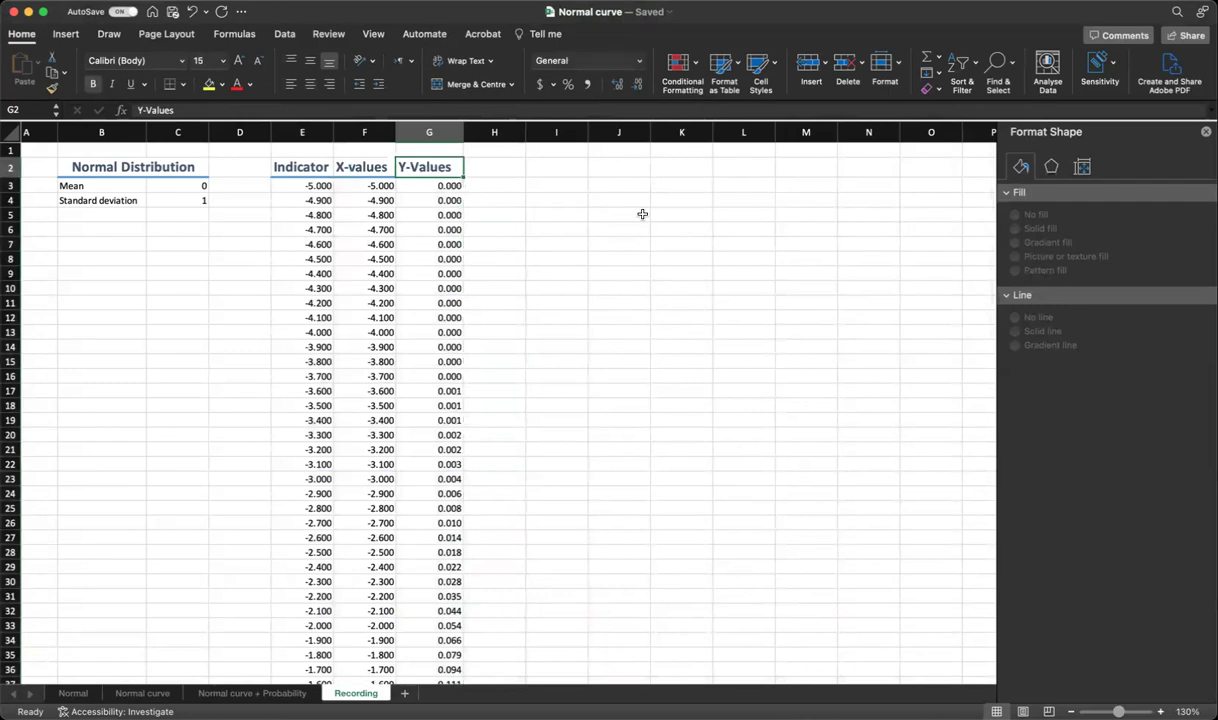
{"action": "key", "text": "super+shift+Down"}
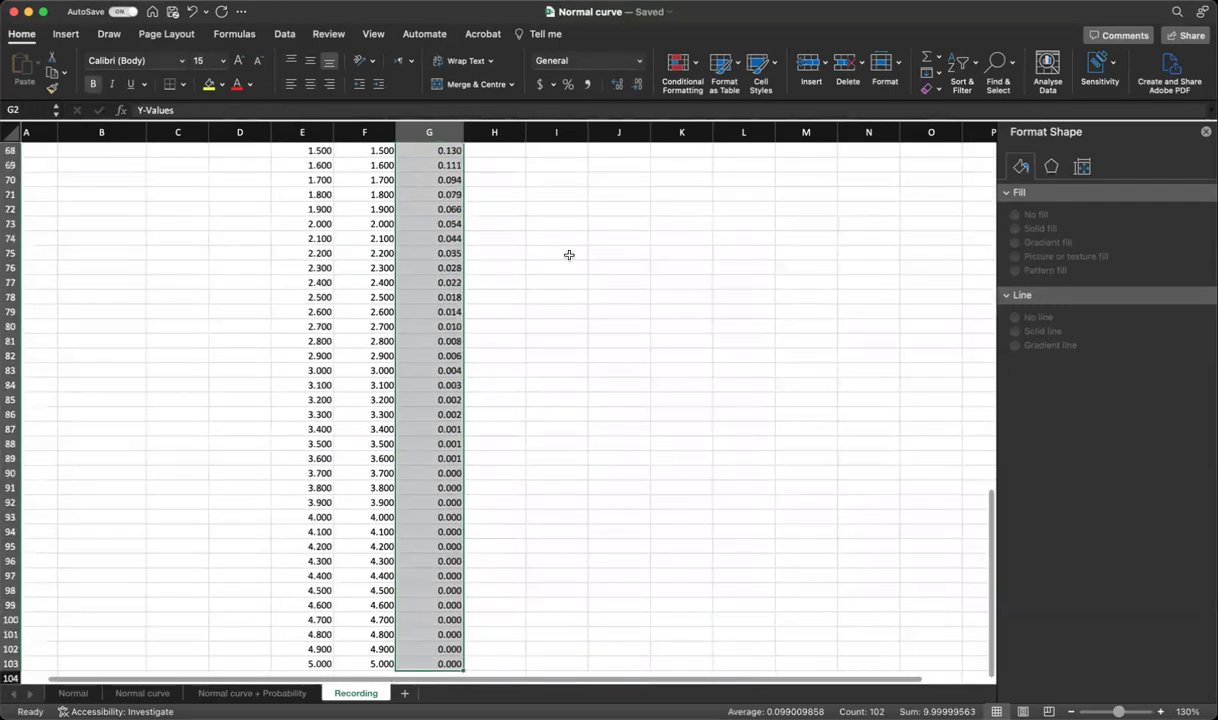
{"action": "scroll", "coordinate": [547, 302], "scroll_direction": "up", "scroll_amount": 15}
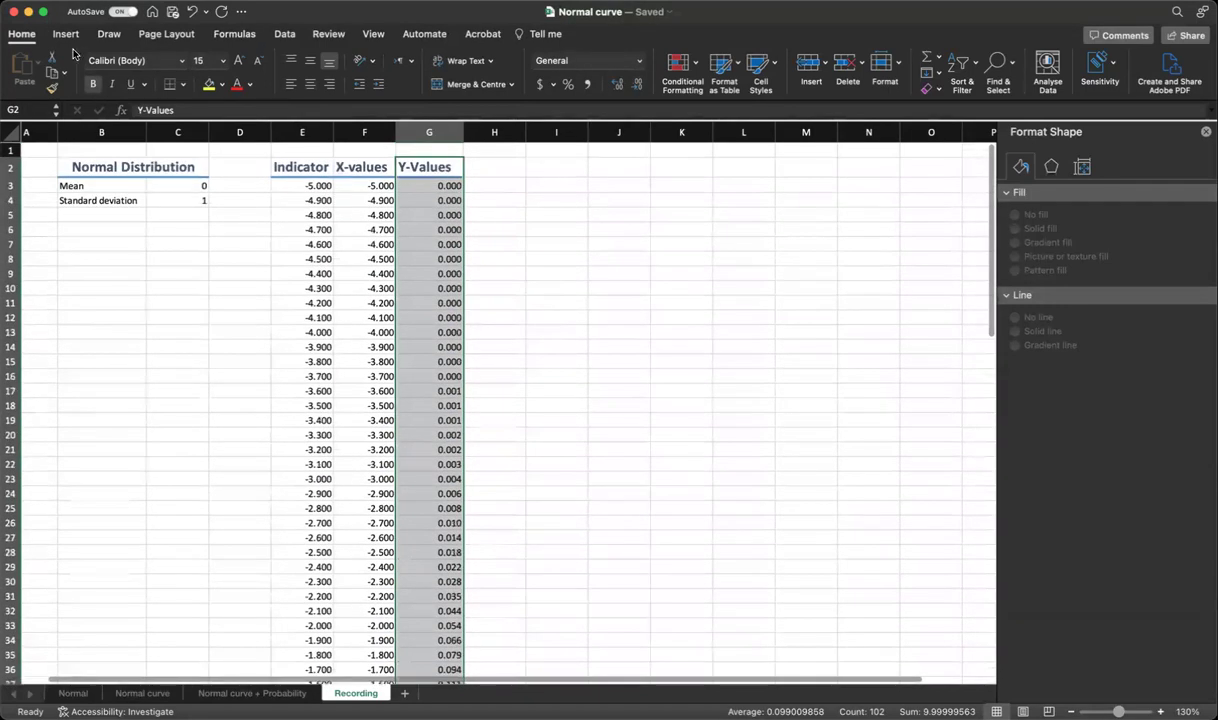
{"action": "left_click", "coordinate": [62, 36]}
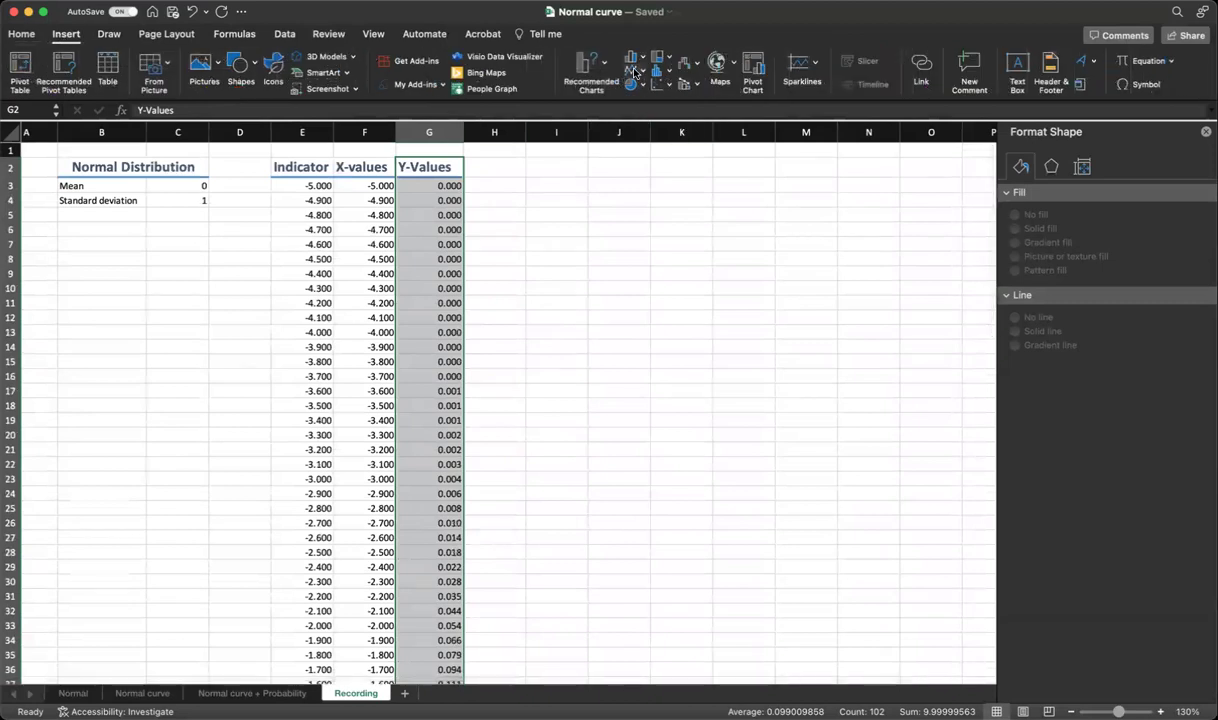
{"action": "left_click", "coordinate": [631, 70]}
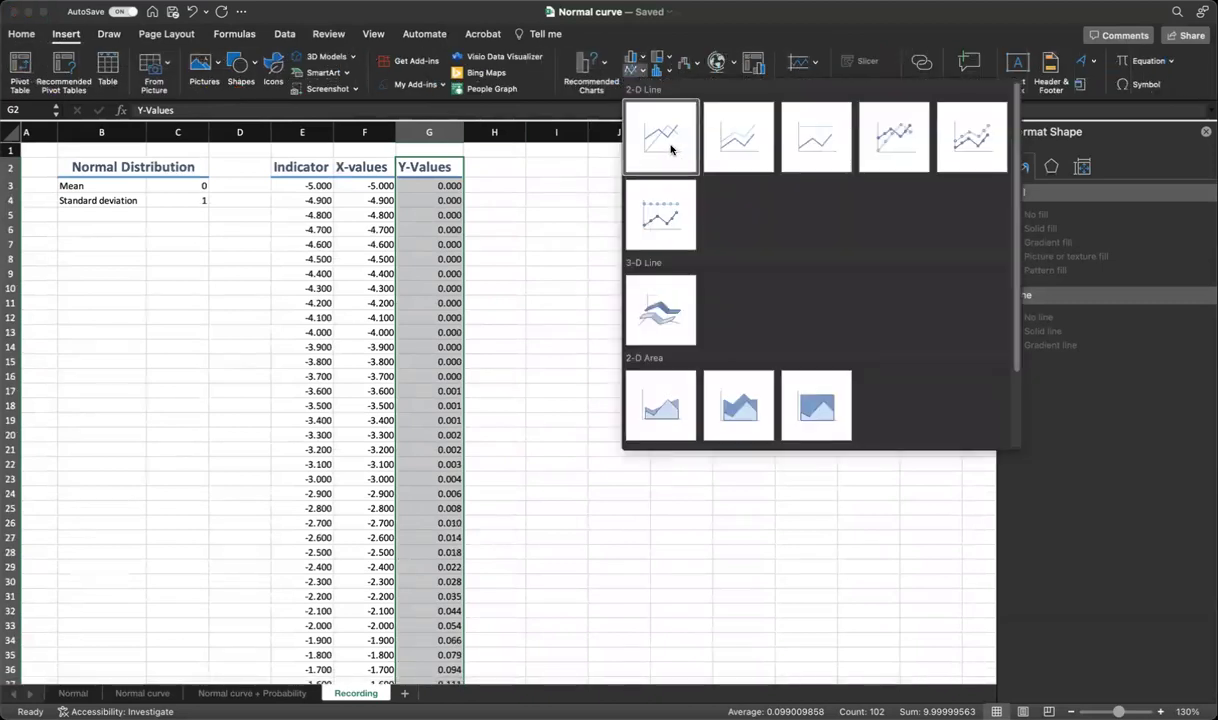
{"action": "left_click", "coordinate": [671, 148]}
{"action": "left_click_drag", "start_coordinate": [563, 318], "coordinate": [724, 153]}
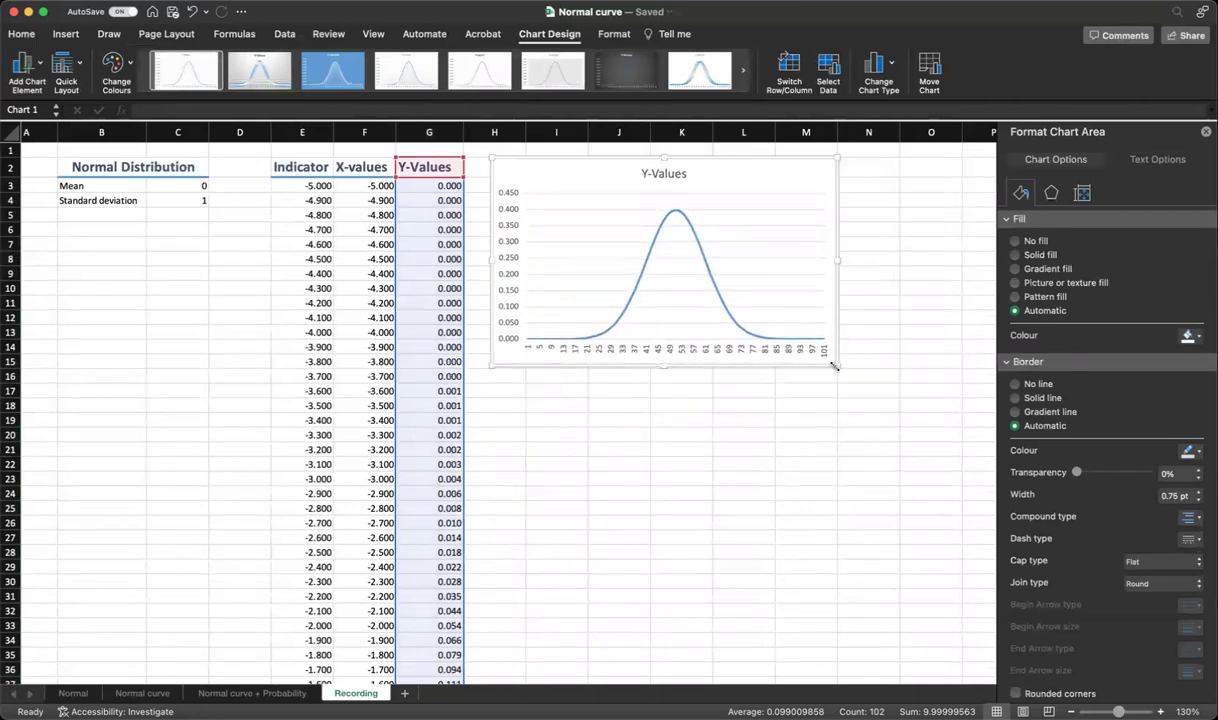
{"action": "left_click_drag", "start_coordinate": [834, 366], "coordinate": [903, 383]}
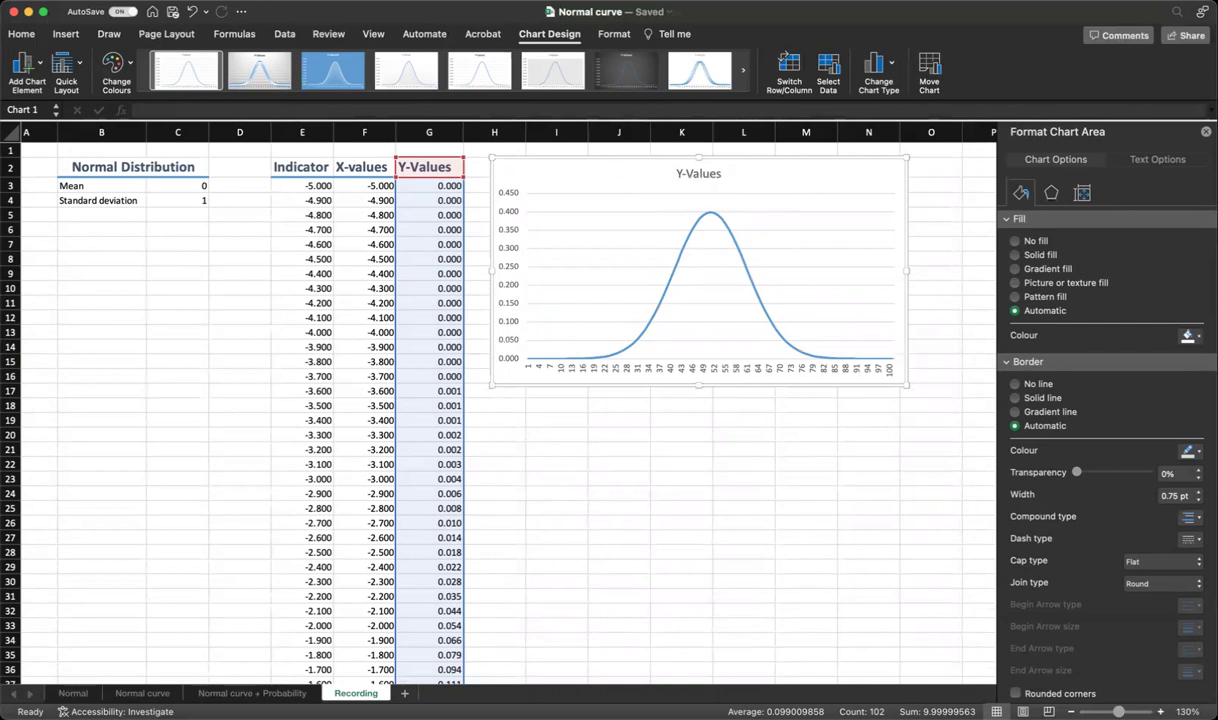
Step: Replace the chart title 'Y-Values' with 'Normal distribution'
{"action": "left_click", "coordinate": [21, 33]}
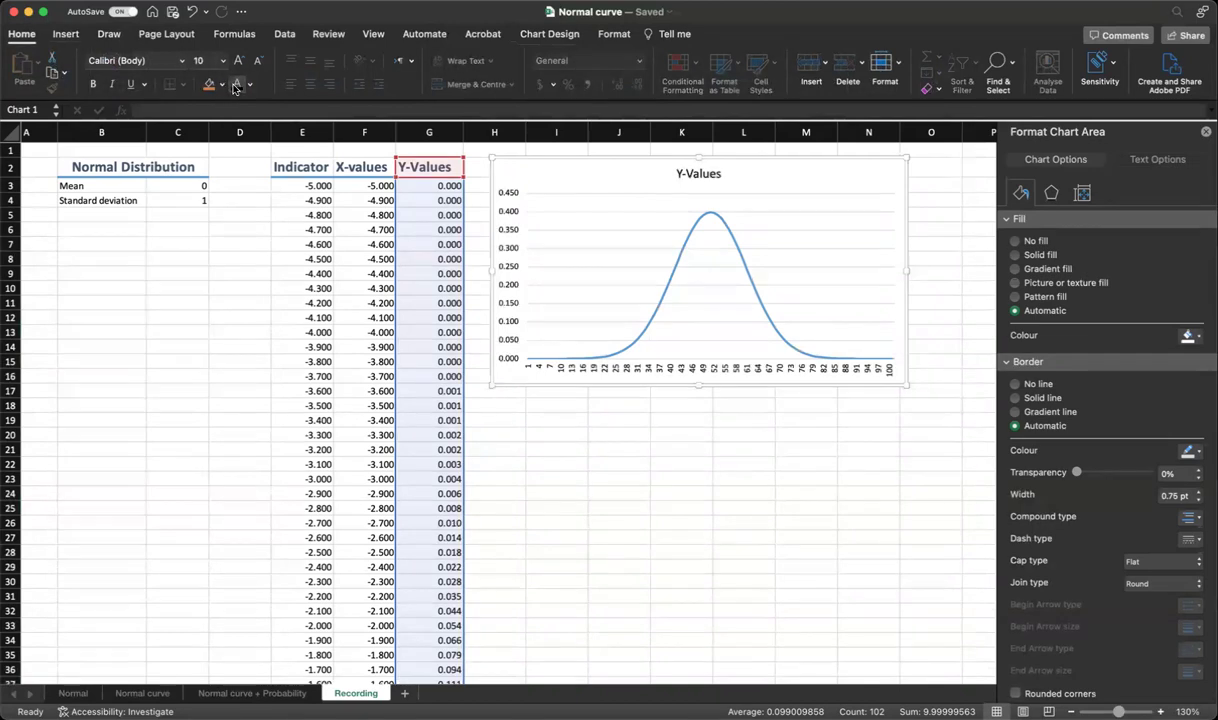
{"action": "left_click", "coordinate": [697, 176]}
{"action": "double_click", "coordinate": [697, 176]}
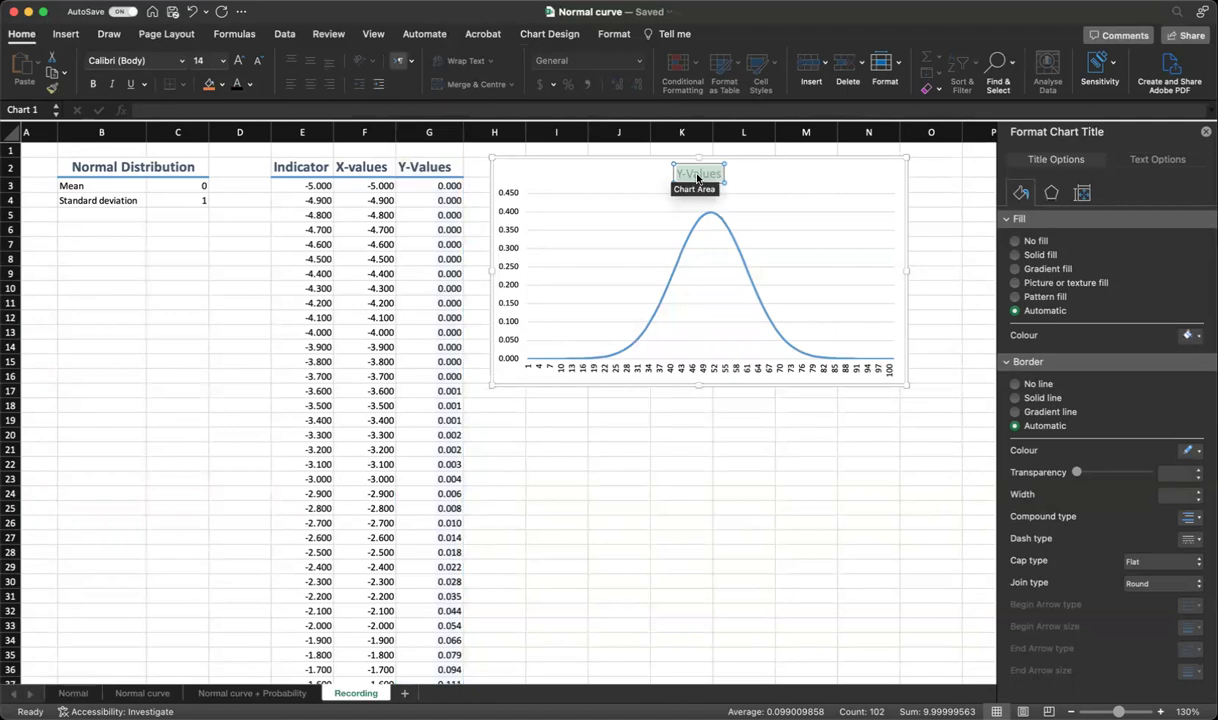
{"action": "type", "text": "Normal"}
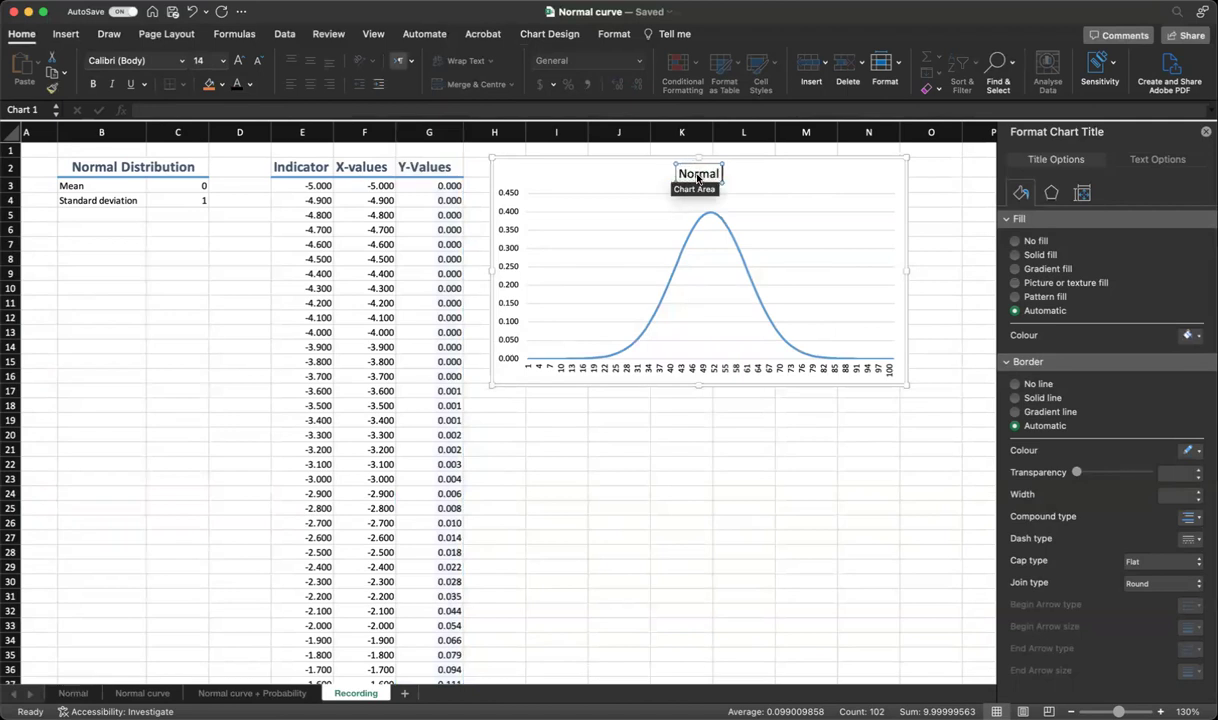
{"action": "type", "text": " distribu"}
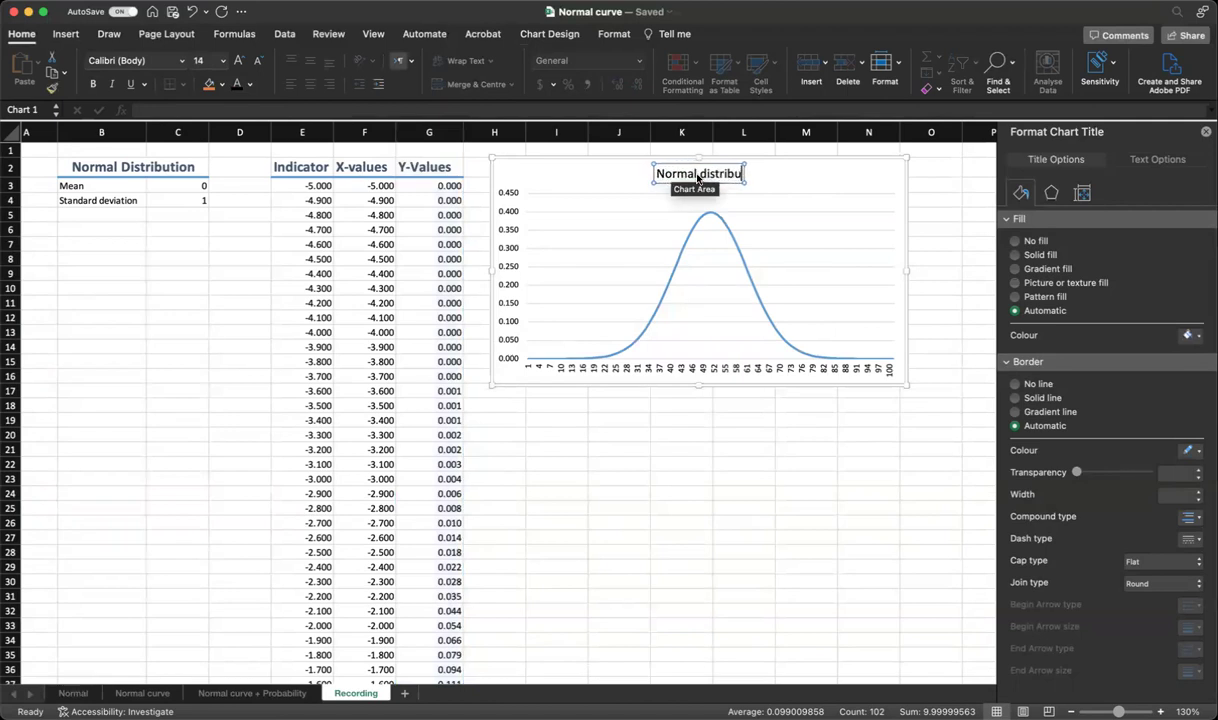
{"action": "type", "text": "tion"}
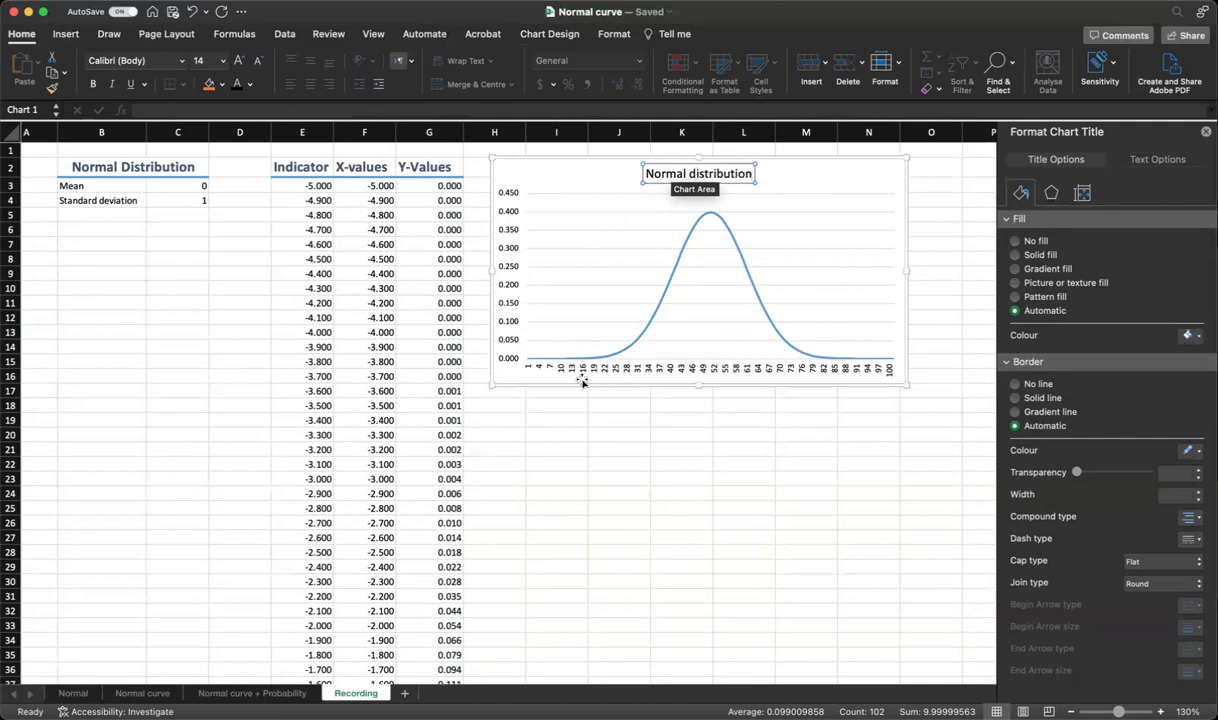
{"action": "left_click", "coordinate": [821, 168]}
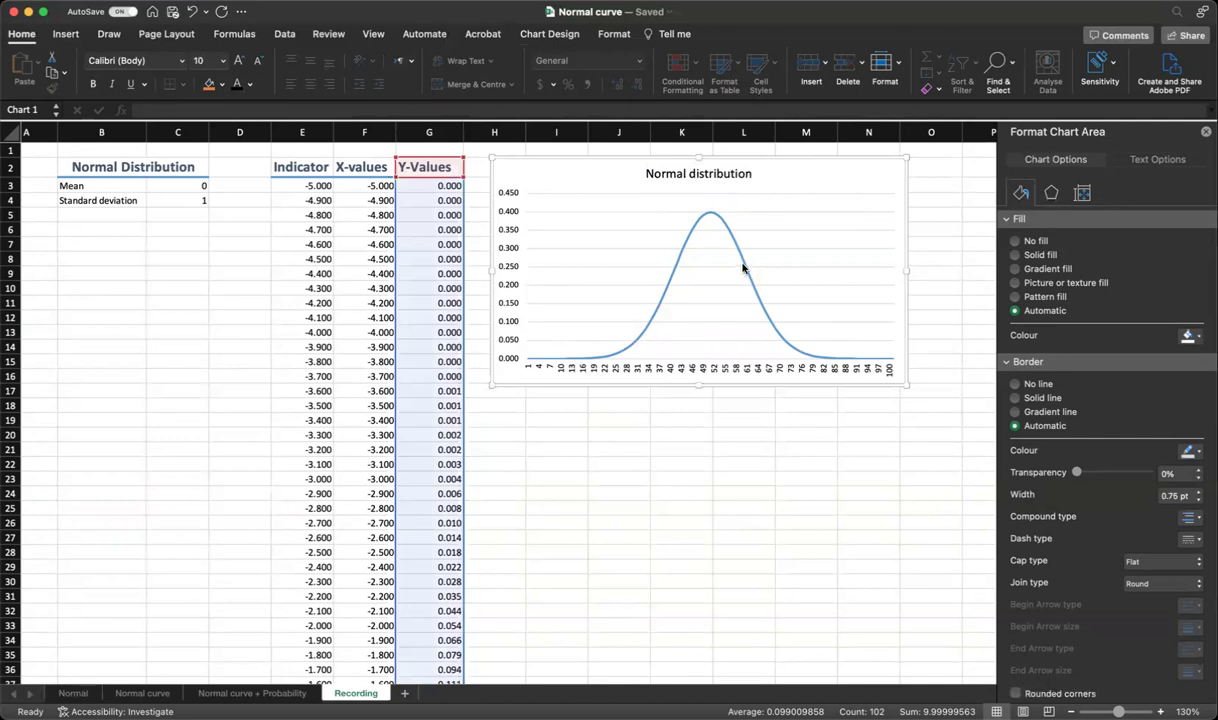
Step: Turn on Smoothed line for the bell-curve data series
{"action": "left_click", "coordinate": [743, 263]}
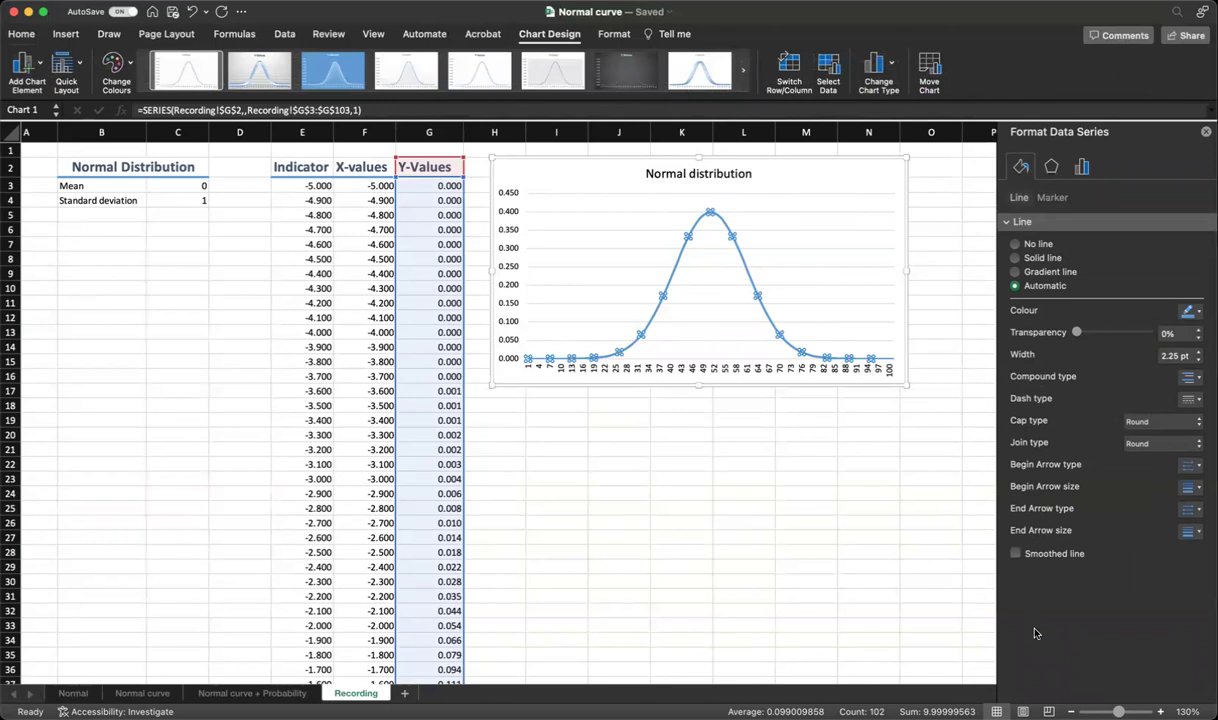
{"action": "left_click", "coordinate": [1016, 554]}
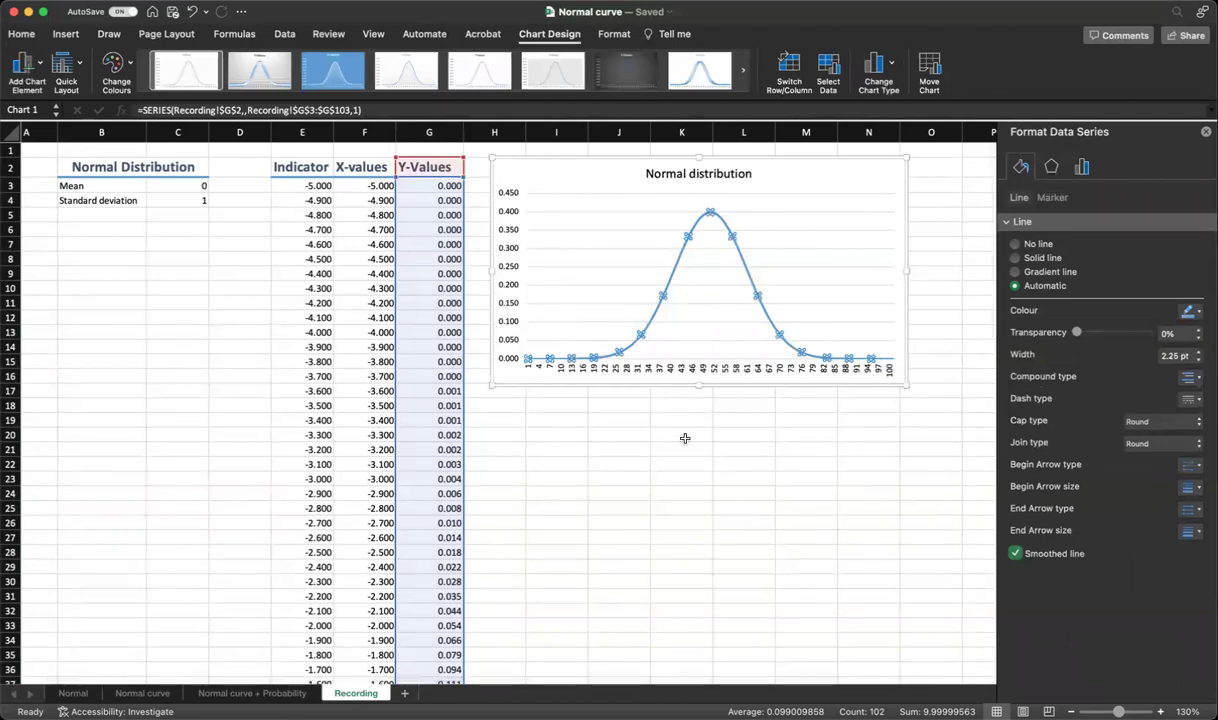
{"action": "left_click", "coordinate": [825, 172]}
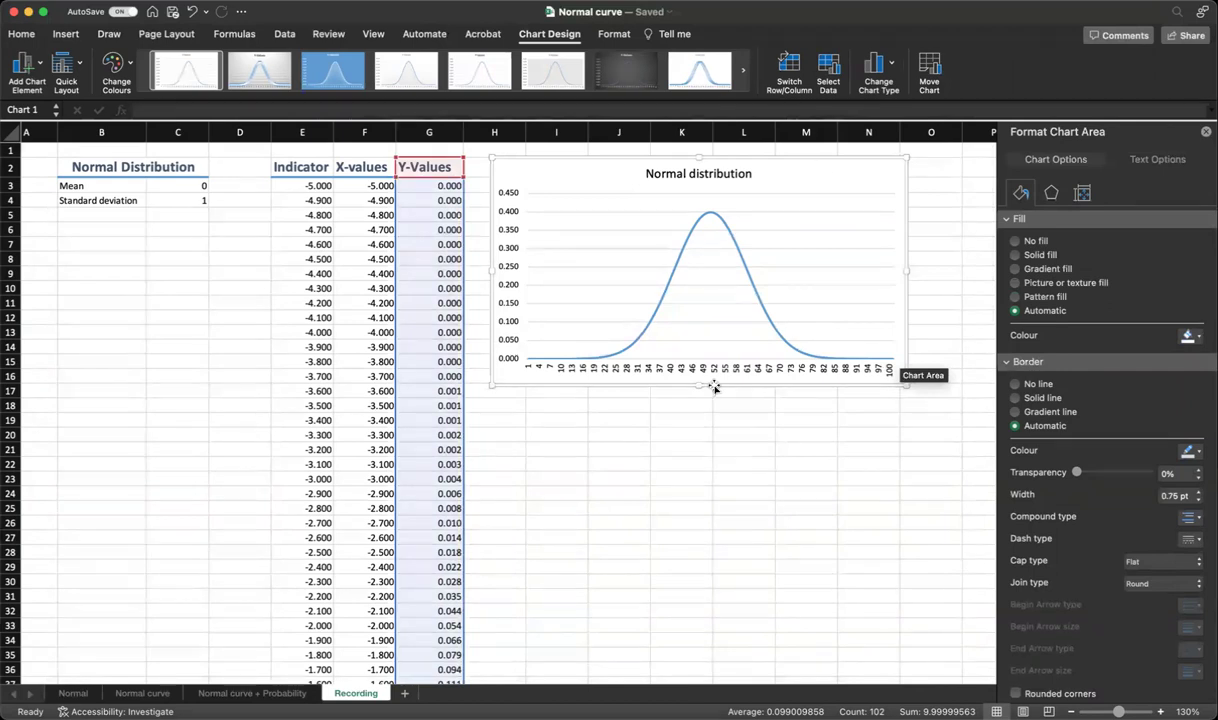
Step: Use the X-values in F3:F103 as the chart's horizontal axis labels
{"action": "left_click", "coordinate": [829, 68]}
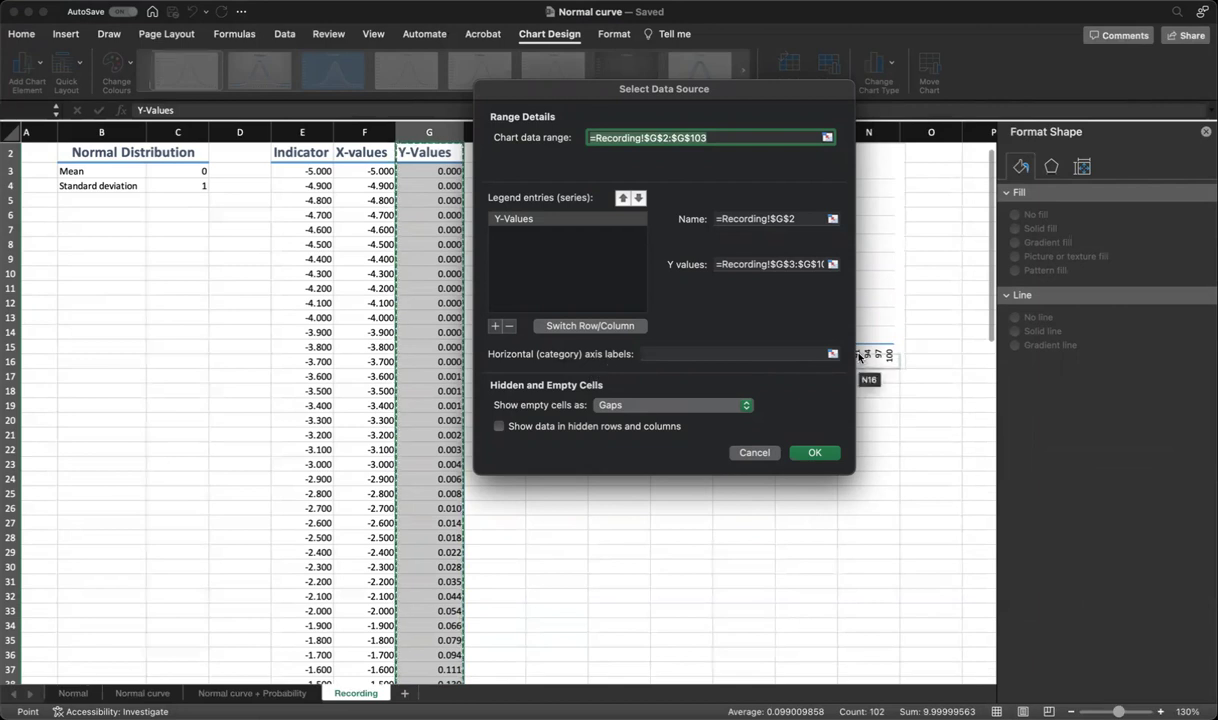
{"action": "left_click", "coordinate": [832, 353]}
{"action": "left_click", "coordinate": [314, 171]}
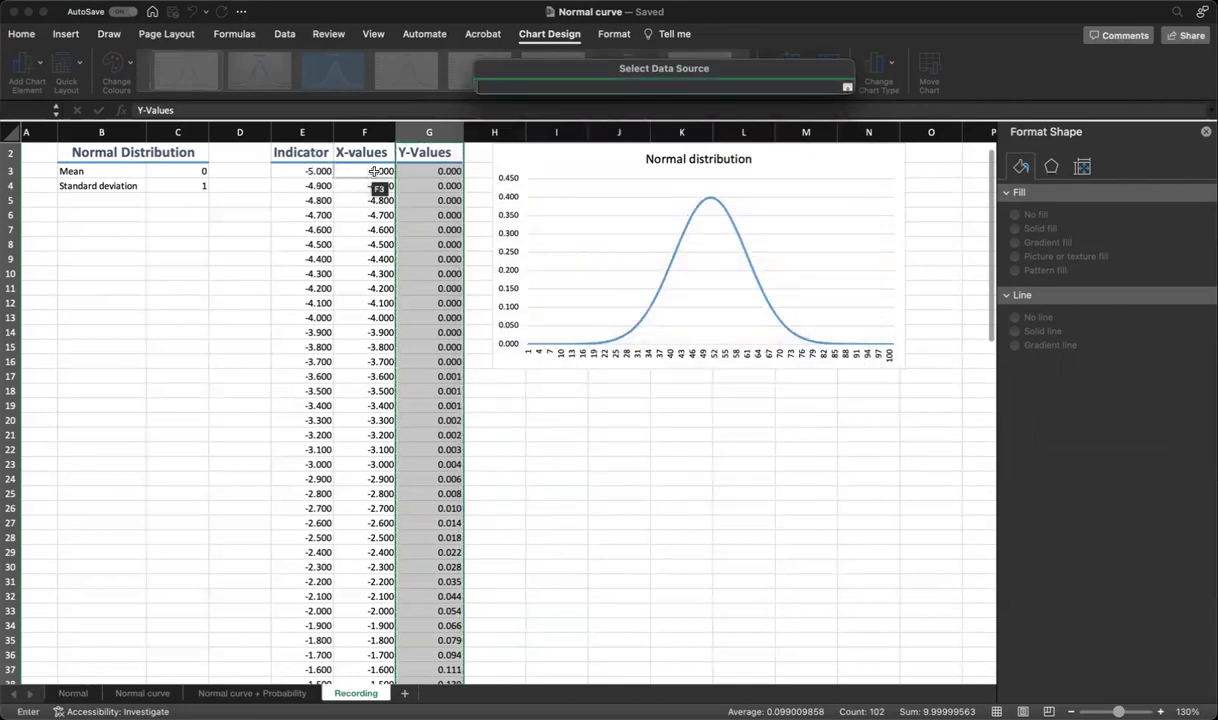
{"action": "left_click_drag", "start_coordinate": [374, 172], "coordinate": [365, 591]}
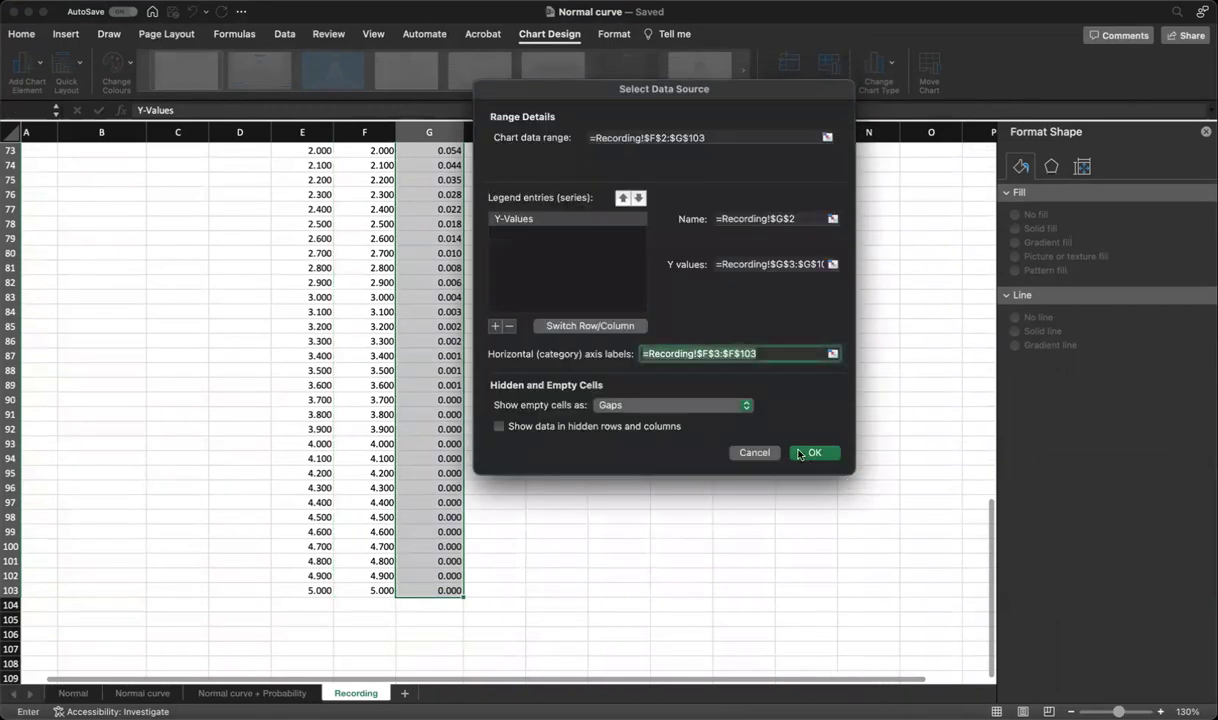
{"action": "left_click", "coordinate": [805, 453]}
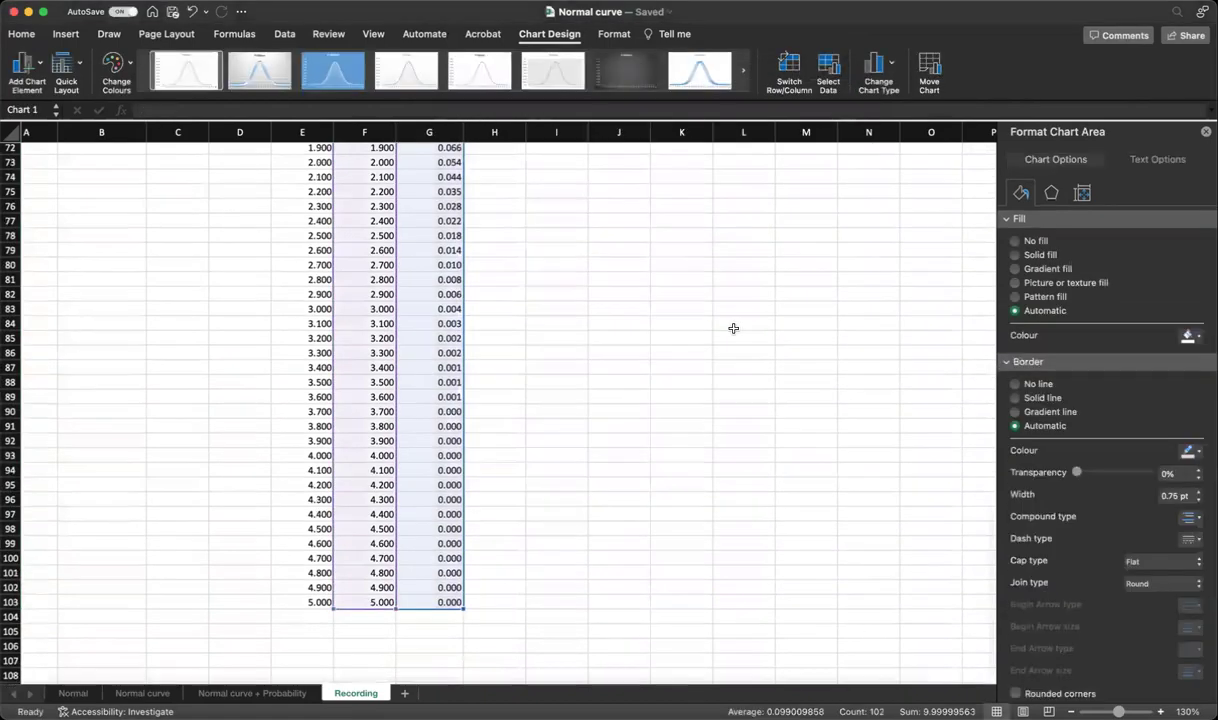
{"action": "scroll", "coordinate": [733, 328], "scroll_direction": "up", "scroll_amount": 20}
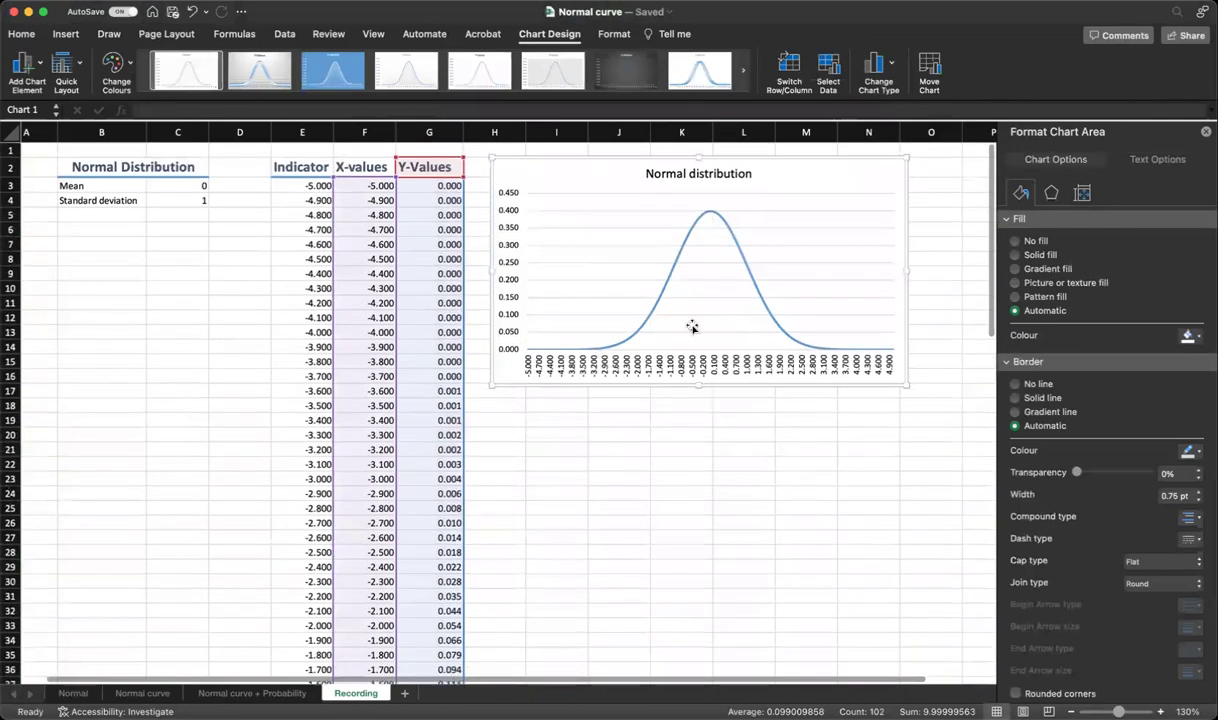
Step: Round the X-values in column F to whole numbers and select the chart's horizontal axis
{"action": "left_click", "coordinate": [345, 185]}
{"action": "key", "text": "super+shift+Down"}
{"action": "scroll", "coordinate": [409, 200], "scroll_direction": "up", "scroll_amount": 20}
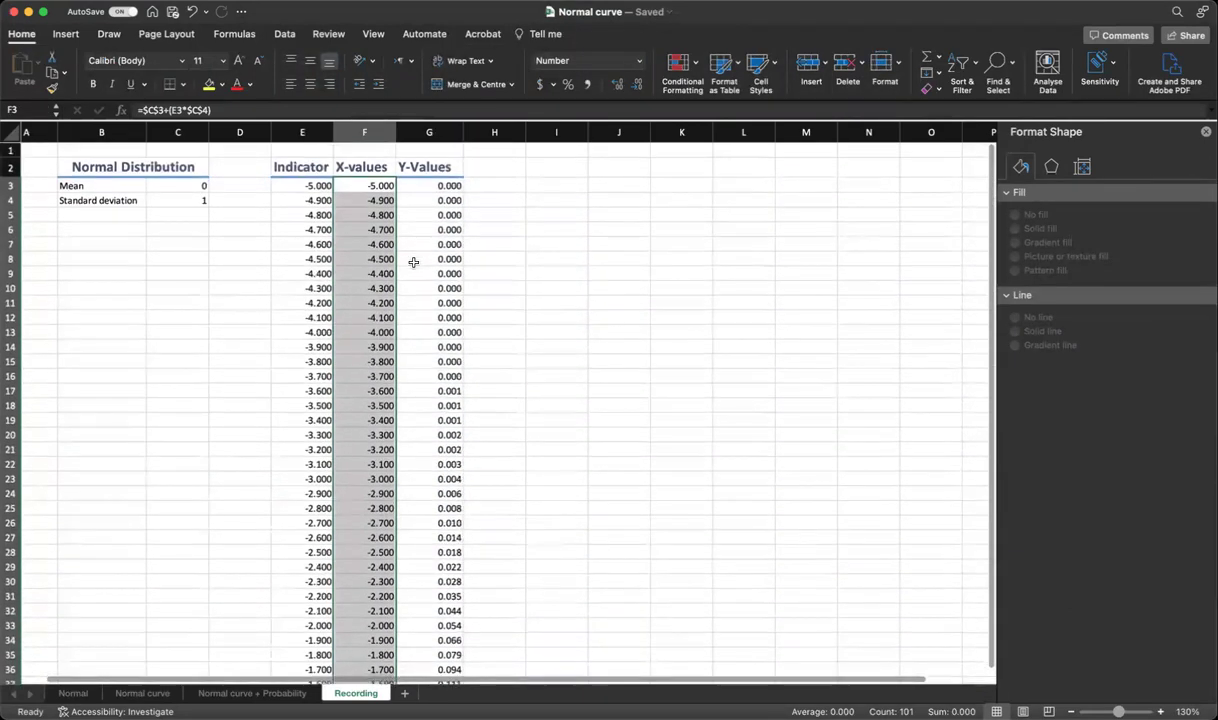
{"action": "left_click", "coordinate": [637, 87]}
{"action": "left_click", "coordinate": [637, 87]}
{"action": "left_click", "coordinate": [637, 87]}
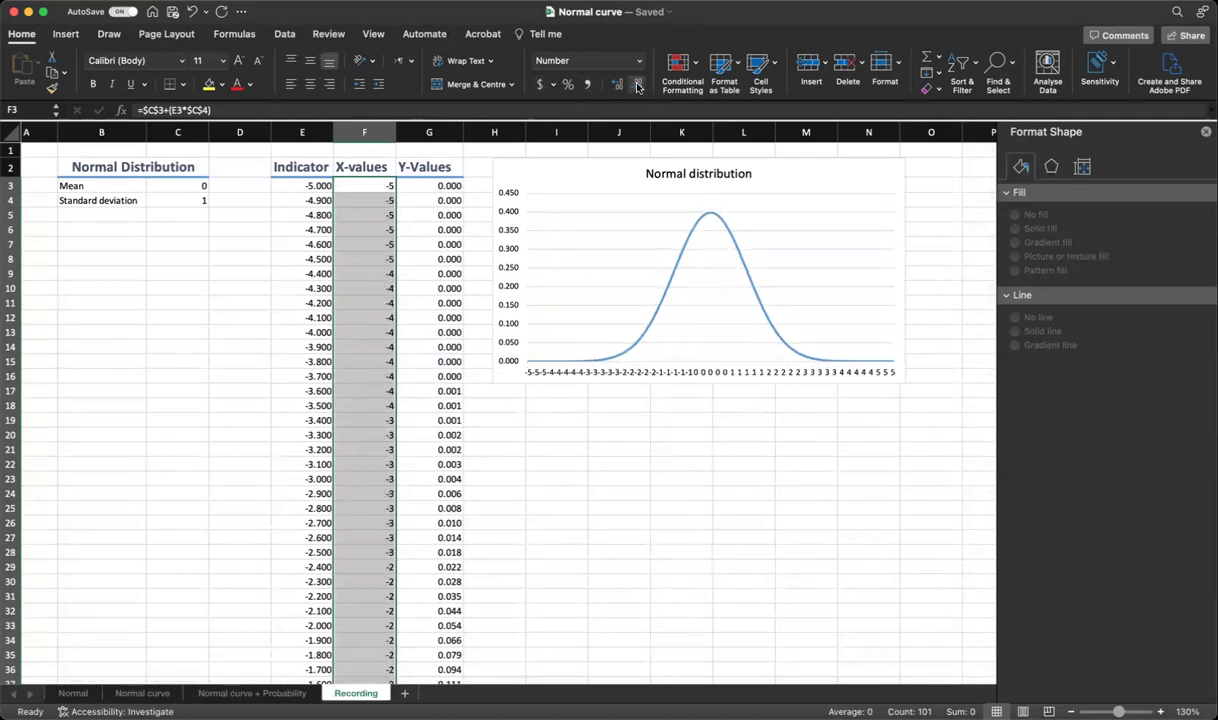
{"action": "left_click", "coordinate": [697, 376]}
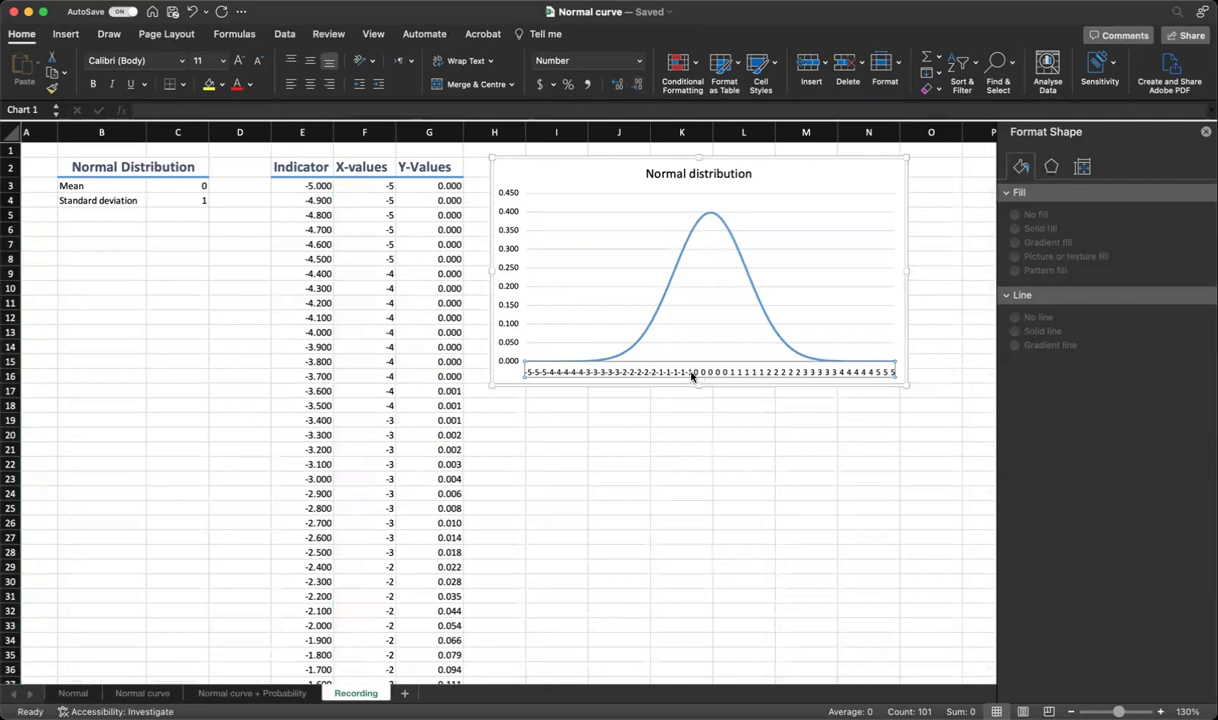
{"action": "left_click", "coordinate": [691, 374]}
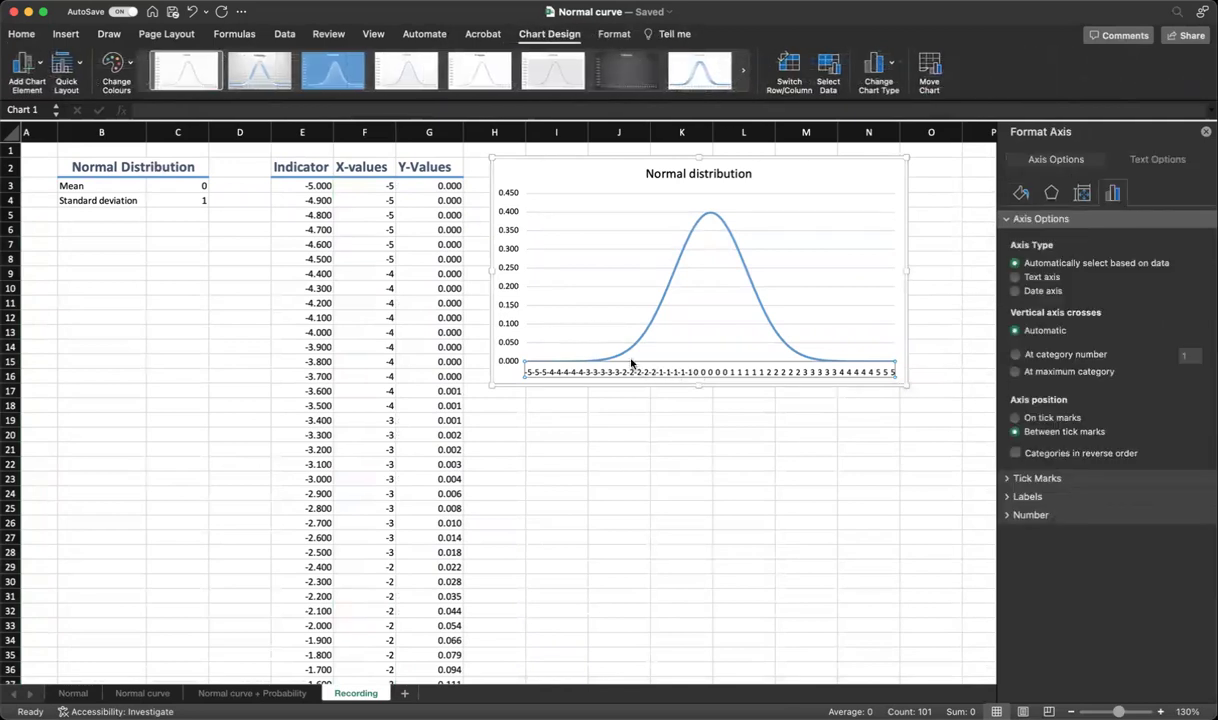
Step: Set the horizontal axis label interval unit to 10 so labels read -5 to 5
{"action": "left_click", "coordinate": [1007, 498]}
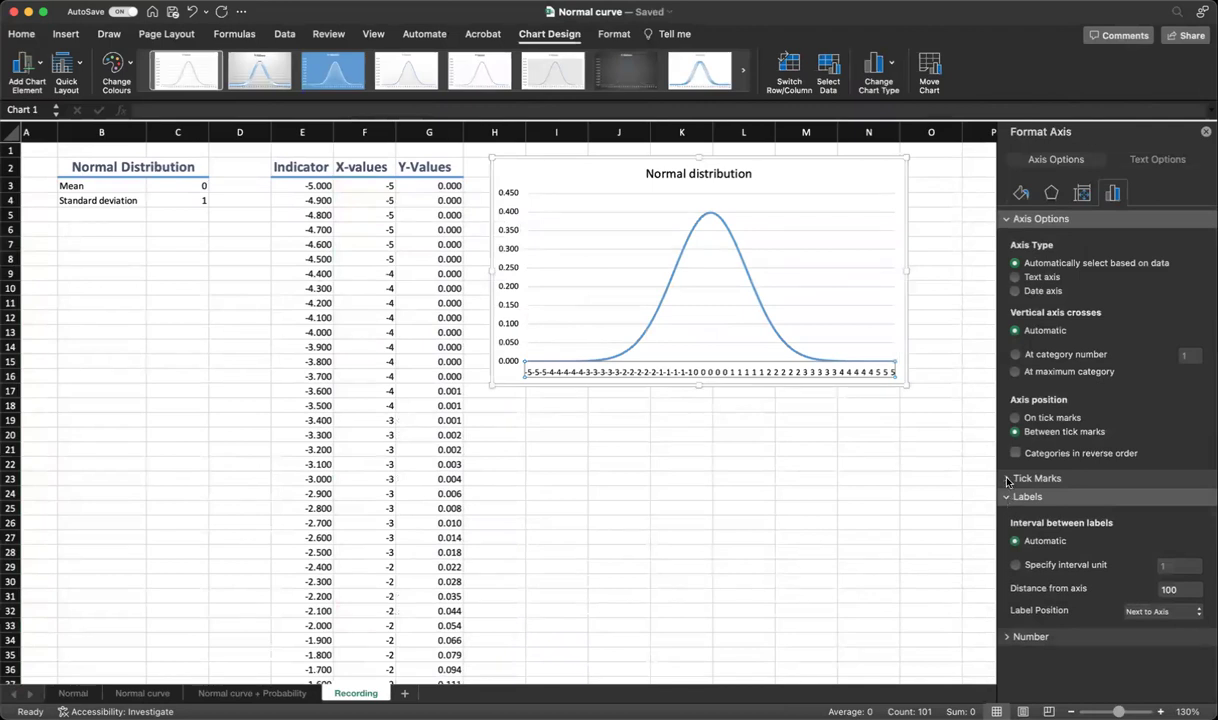
{"action": "left_click", "coordinate": [1007, 480]}
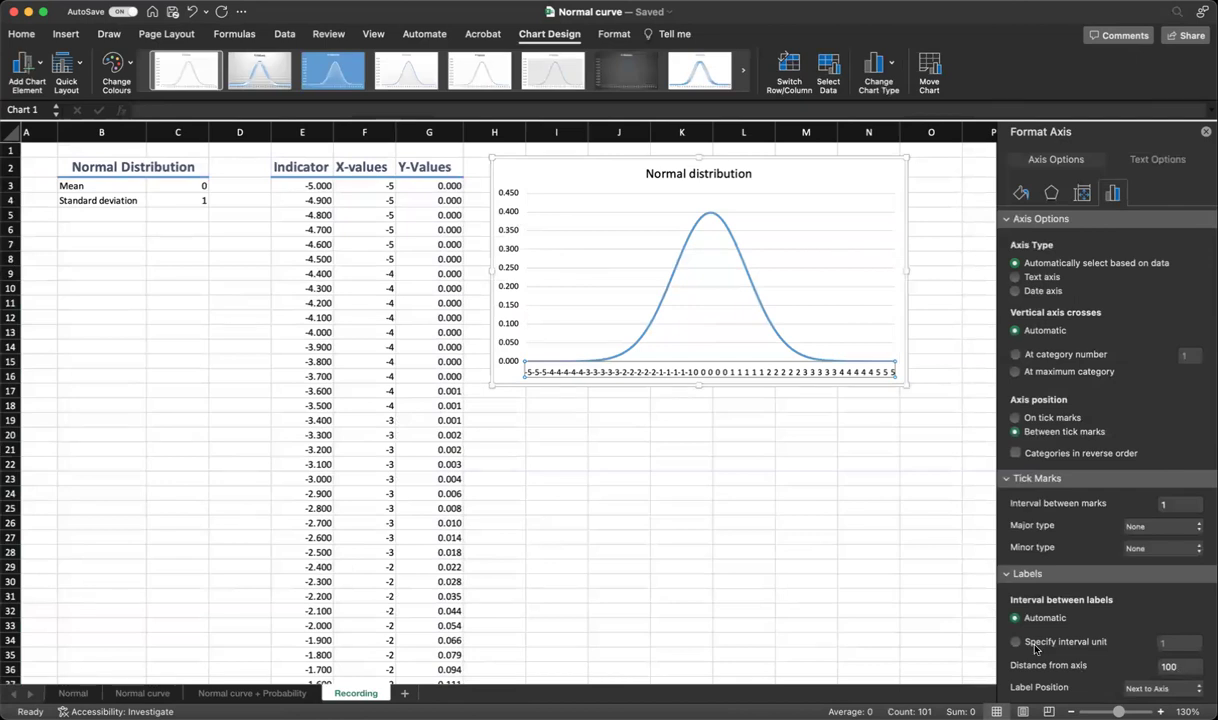
{"action": "left_click", "coordinate": [1166, 646]}
{"action": "left_click", "coordinate": [1183, 644]}
{"action": "type", "text": "0"}
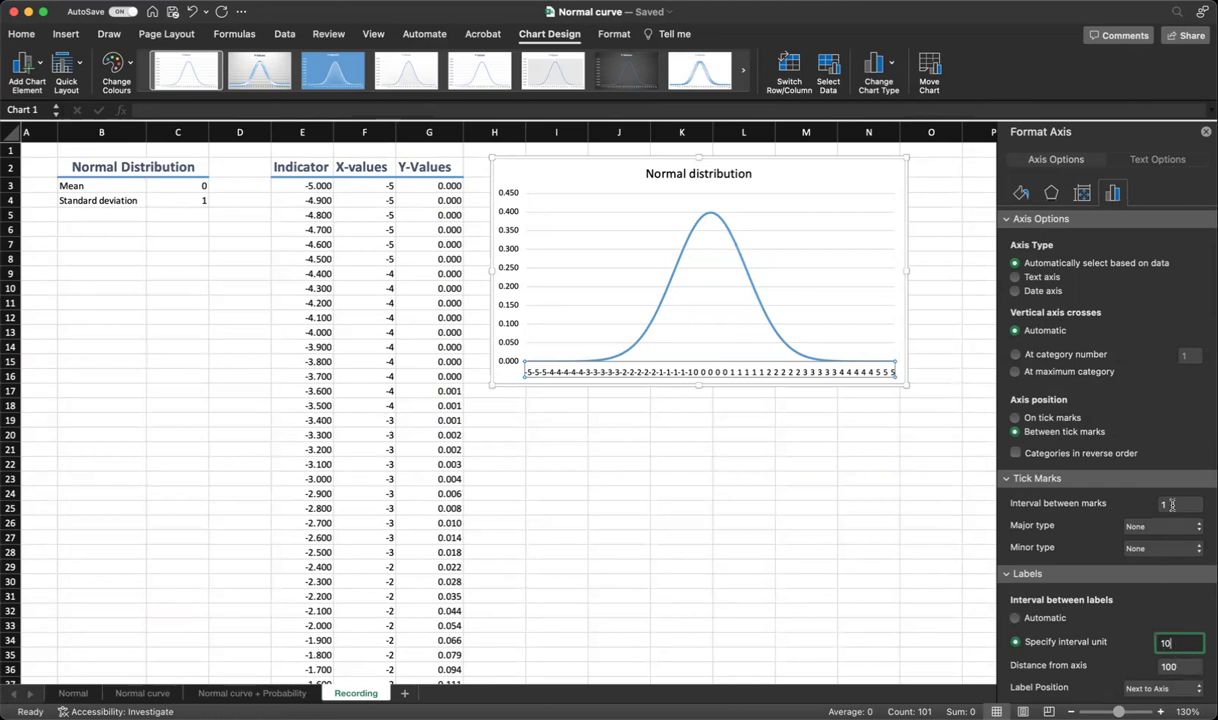
{"action": "left_click", "coordinate": [1168, 503]}
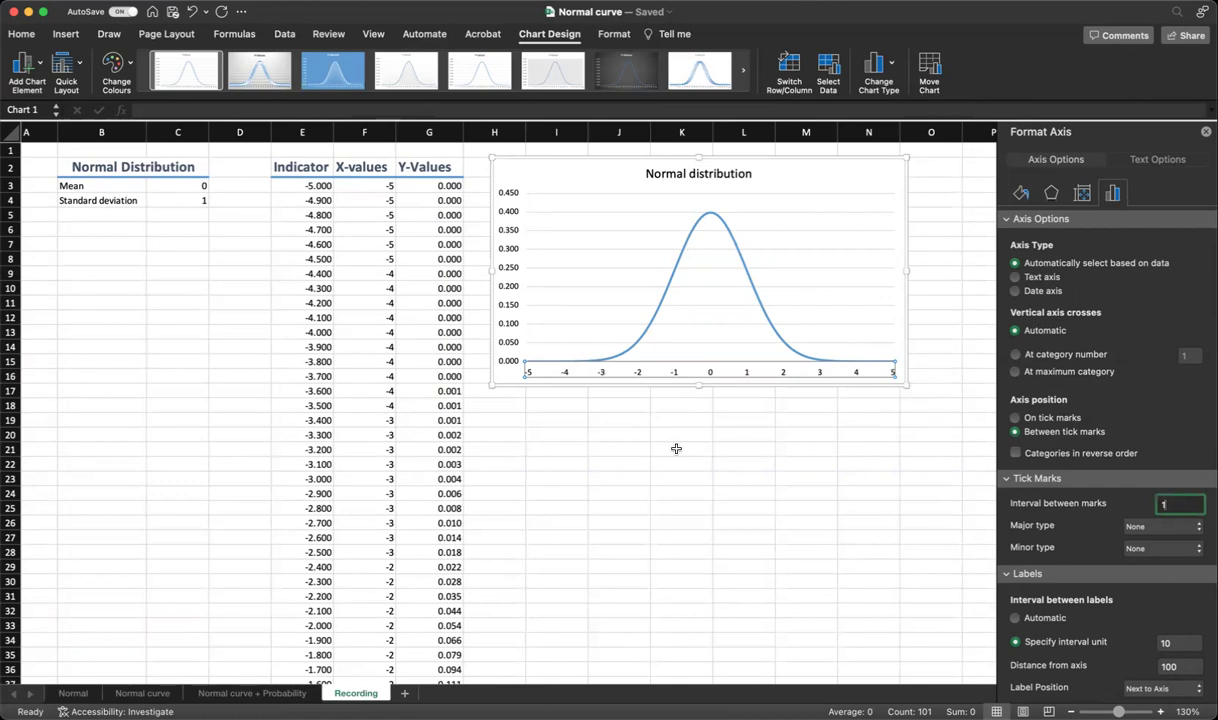
{"action": "left_click", "coordinate": [177, 186]}
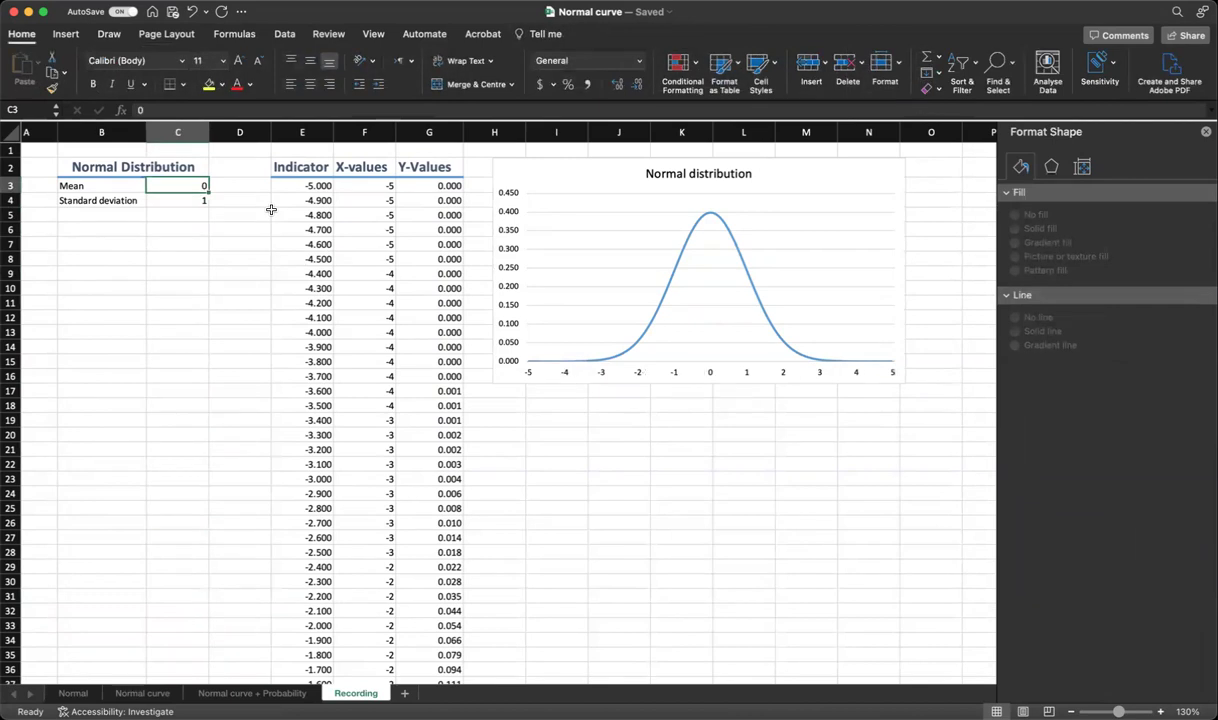
Step: Change the mean in C3 to 1
{"action": "type", "text": "1"}
{"action": "key", "text": "Return"}
{"action": "mouse_move", "coordinate": [529, 377]}
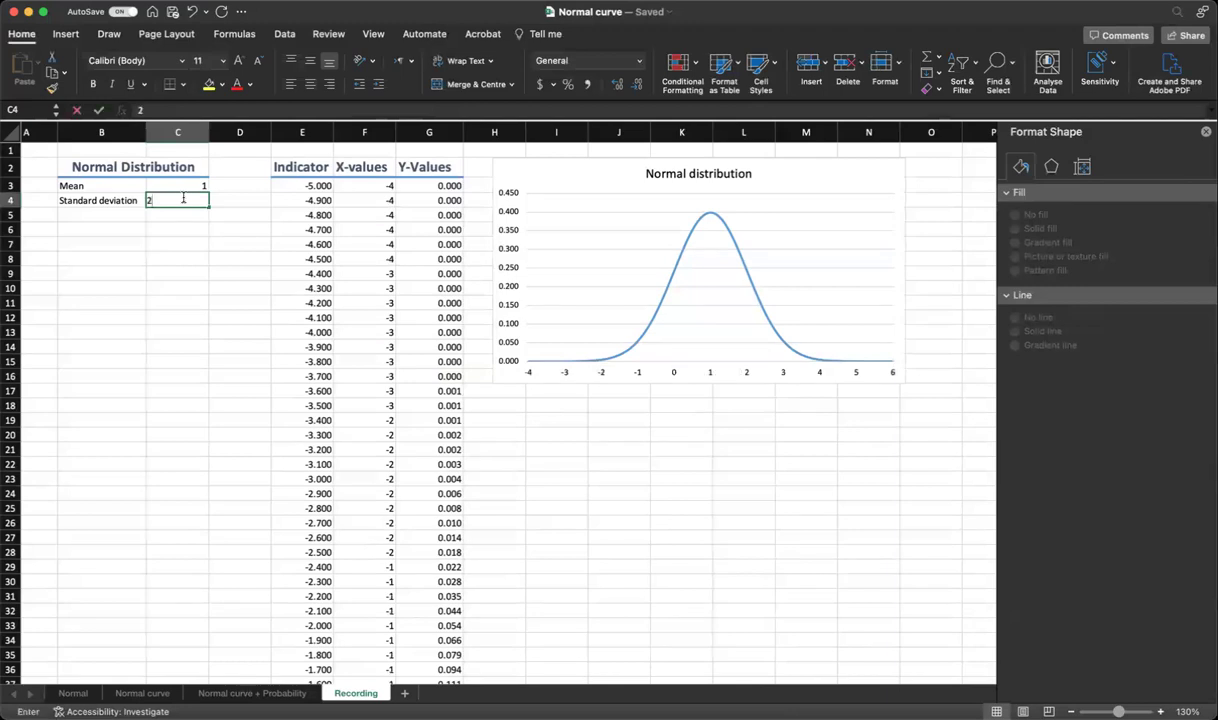
Step: Set the standard deviation in C4 to 0.5, correcting an initial entry of 2
{"action": "type", "text": "2"}
{"action": "key", "text": "Return"}
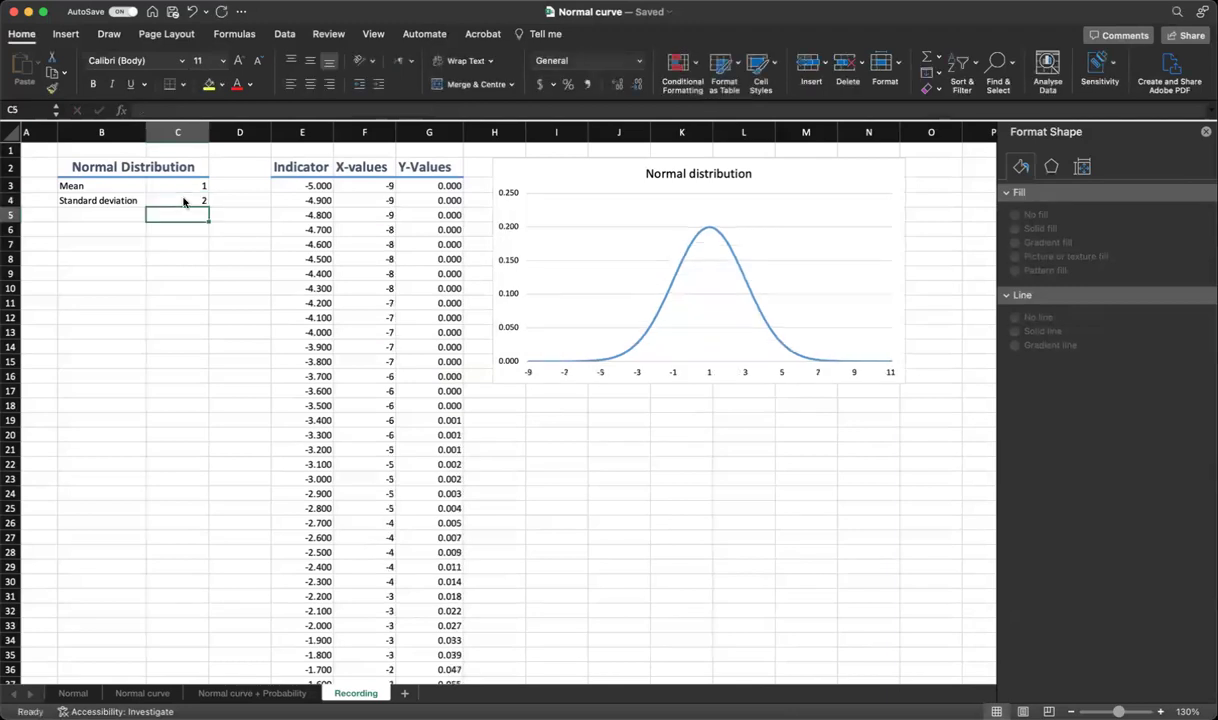
{"action": "scroll", "coordinate": [390, 262], "scroll_direction": "down", "scroll_amount": 1}
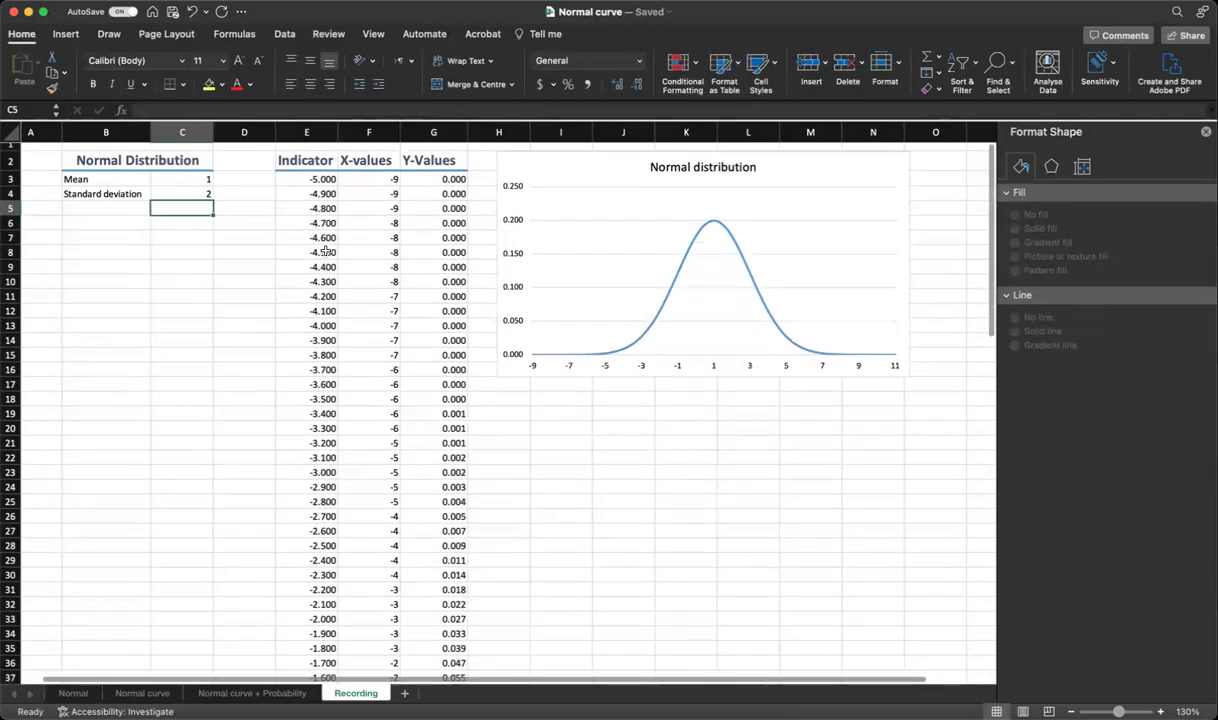
{"action": "left_click", "coordinate": [192, 193]}
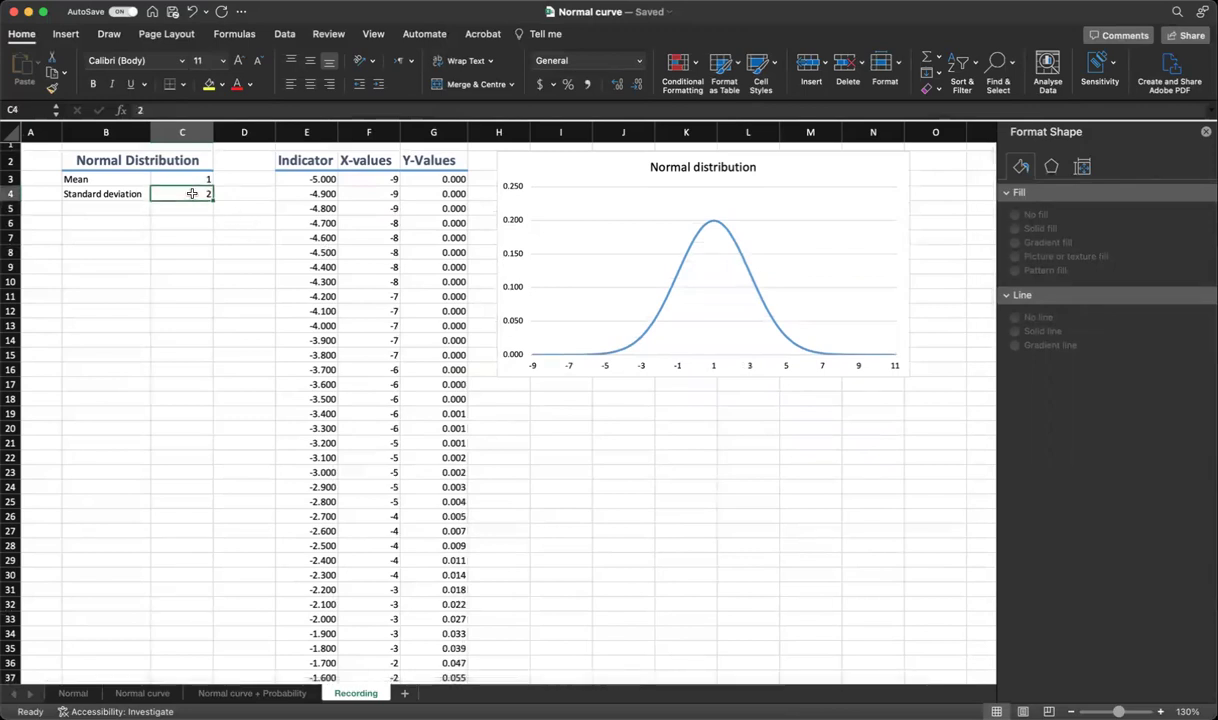
{"action": "type", "text": "0.5"}
{"action": "key", "text": "Return"}
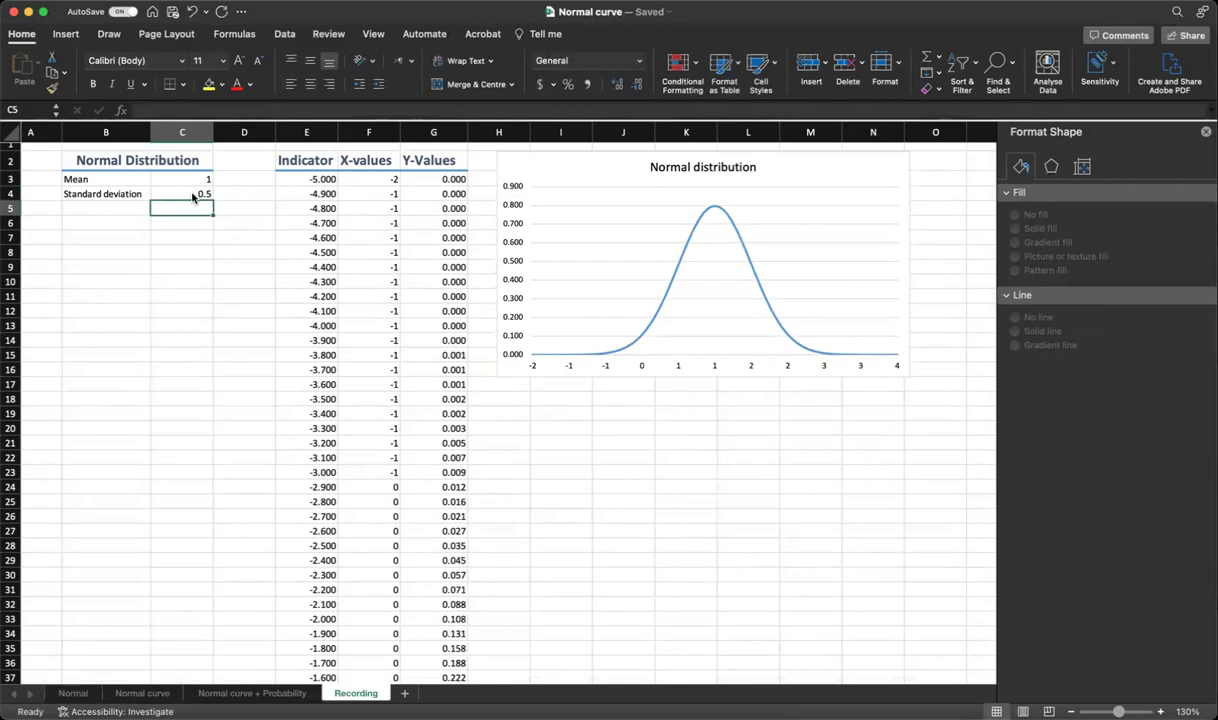